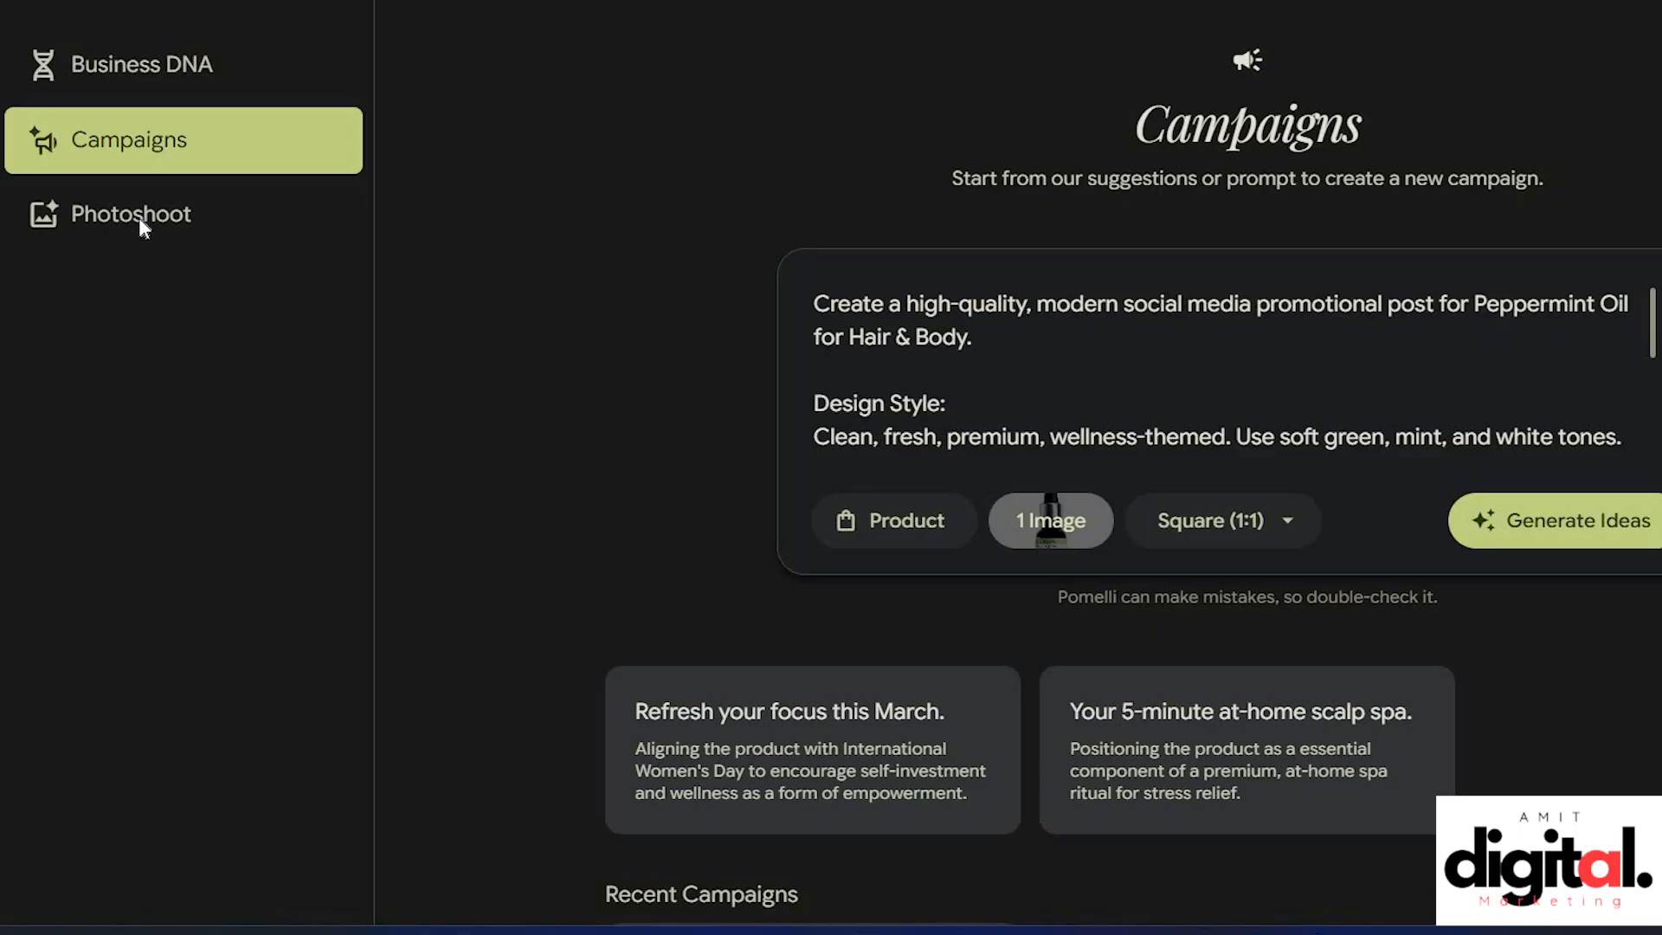
Open the Photoshoot section and view the product images available for a product photoshoot.
click(138, 216)
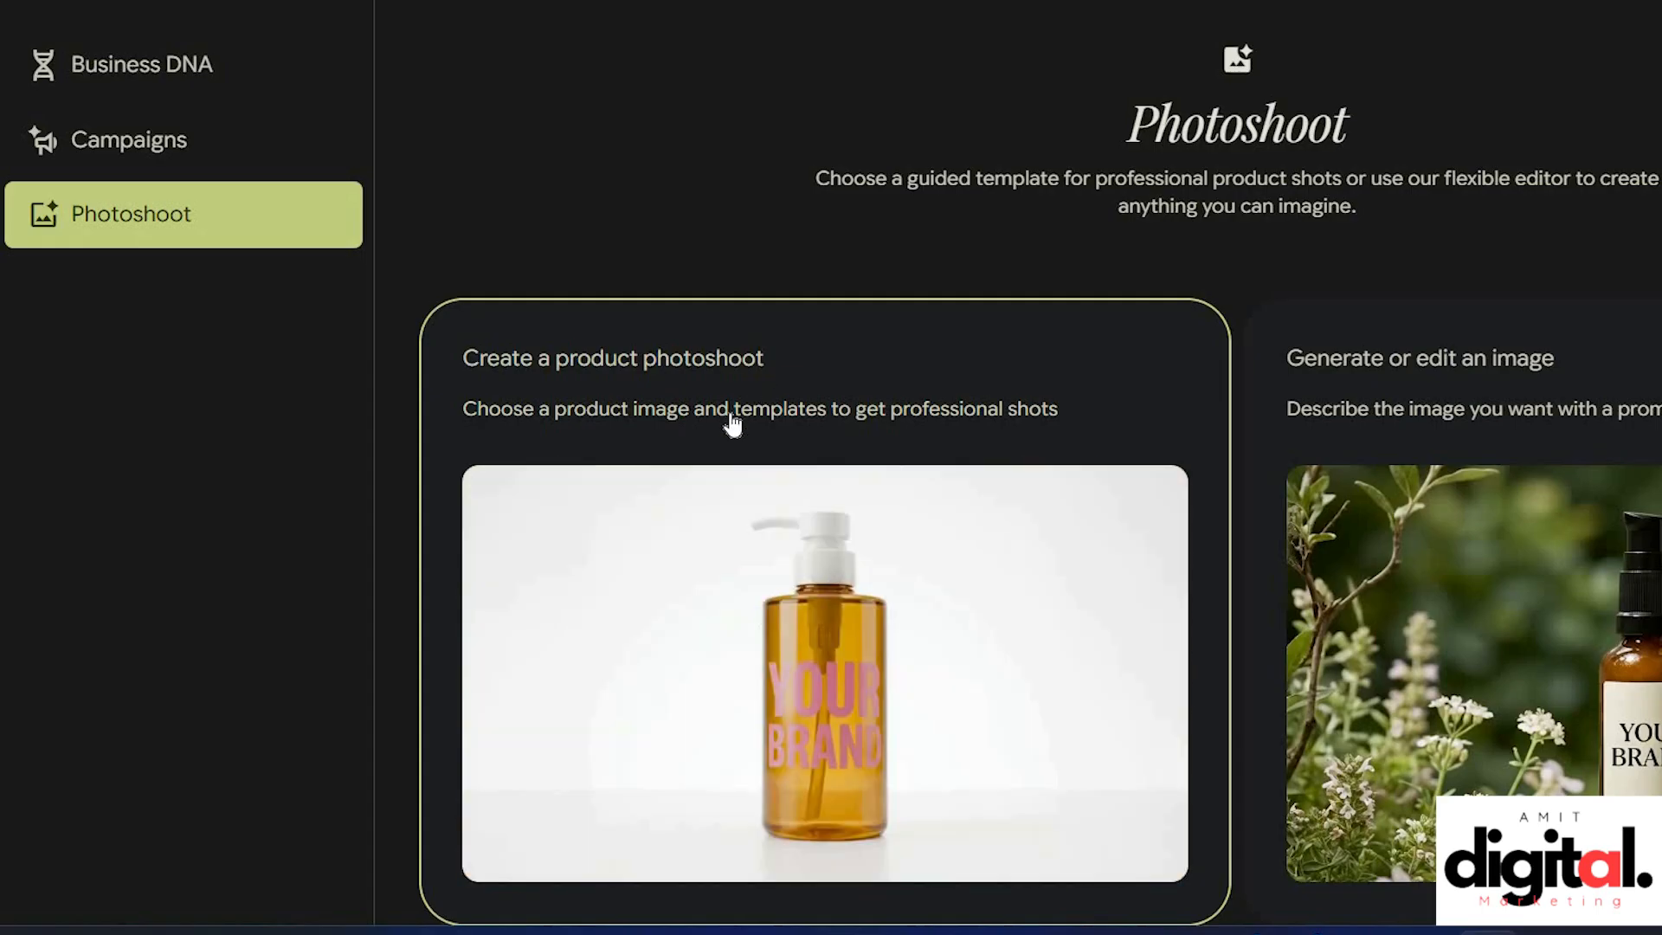
click(732, 417)
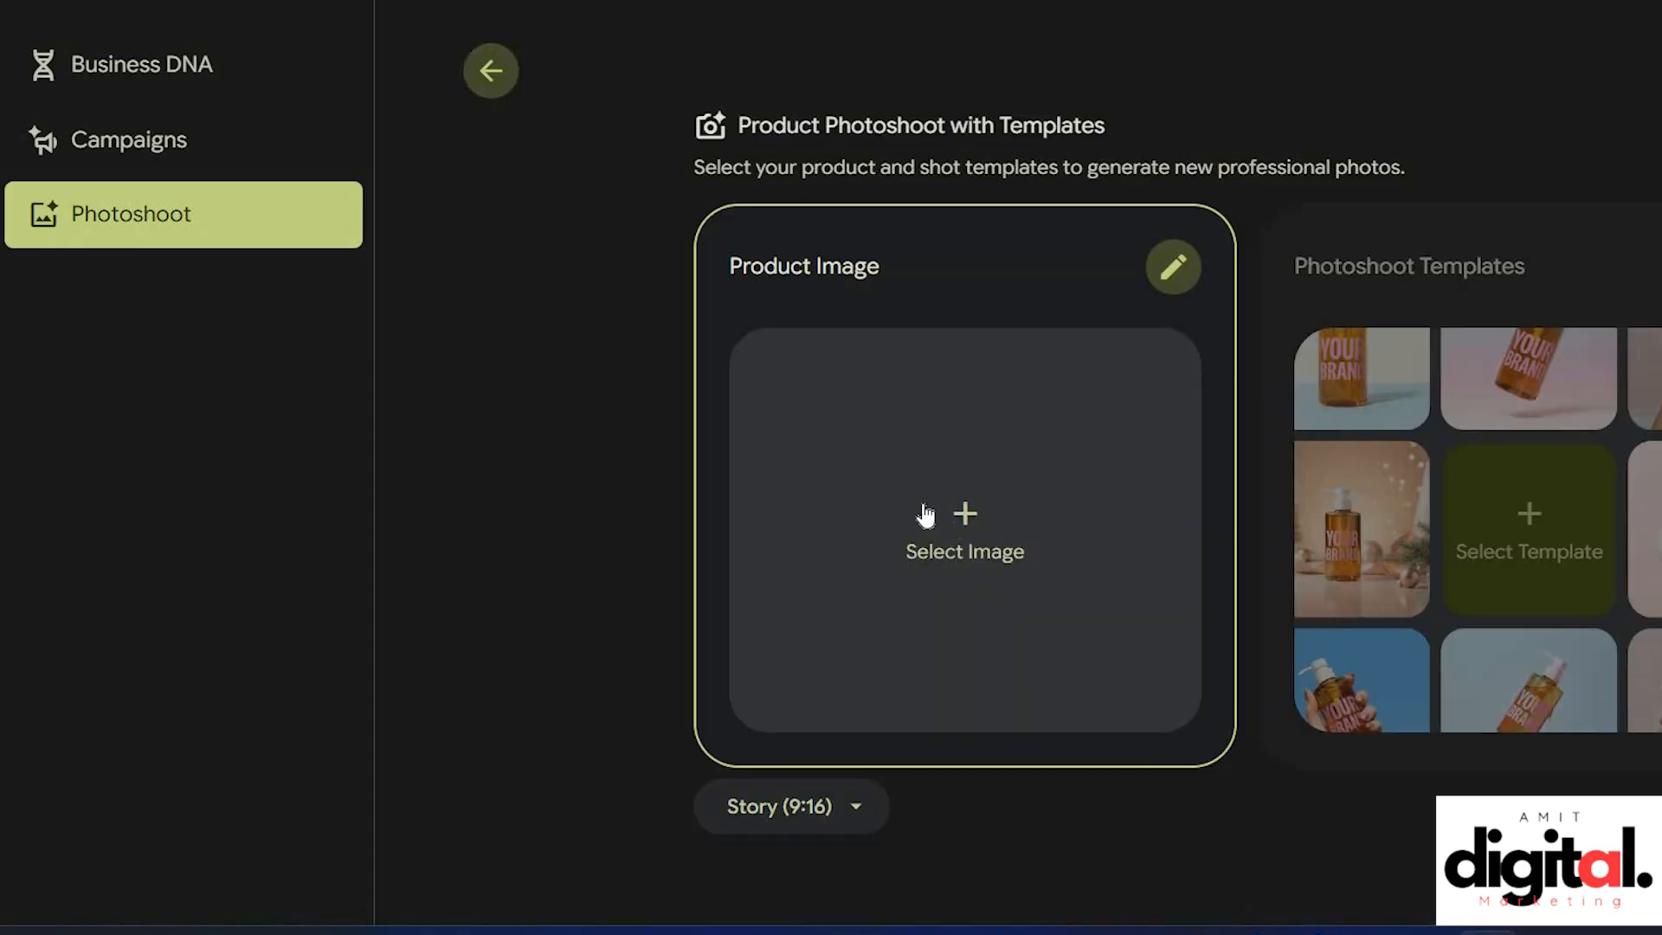
click(924, 516)
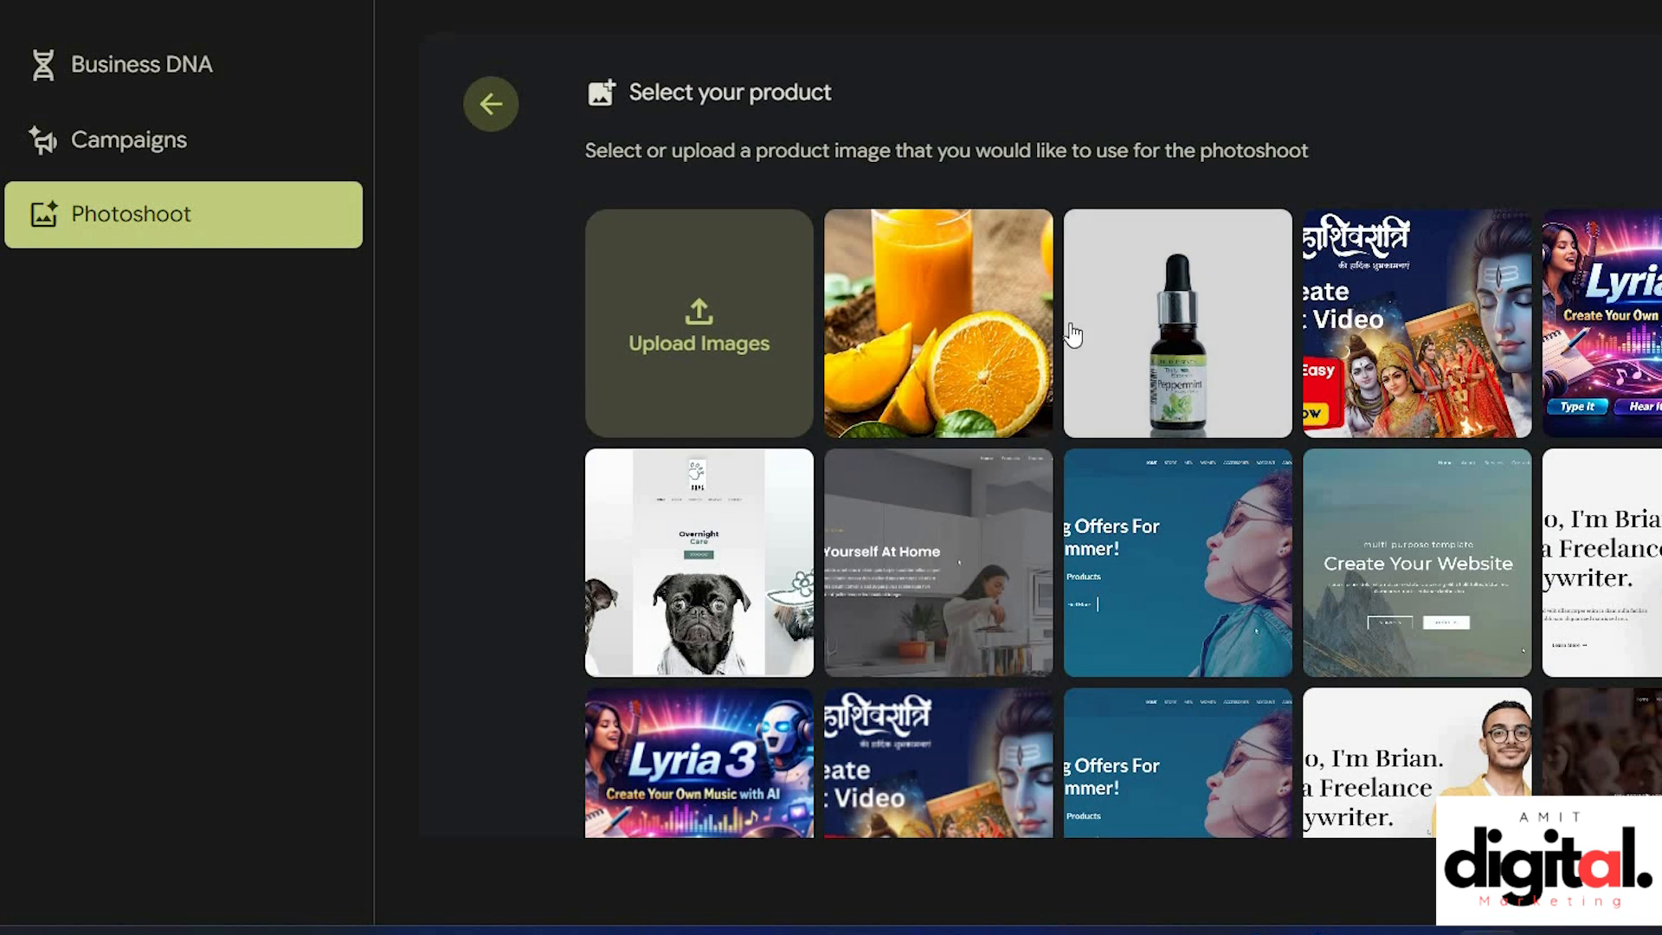
click(482, 106)
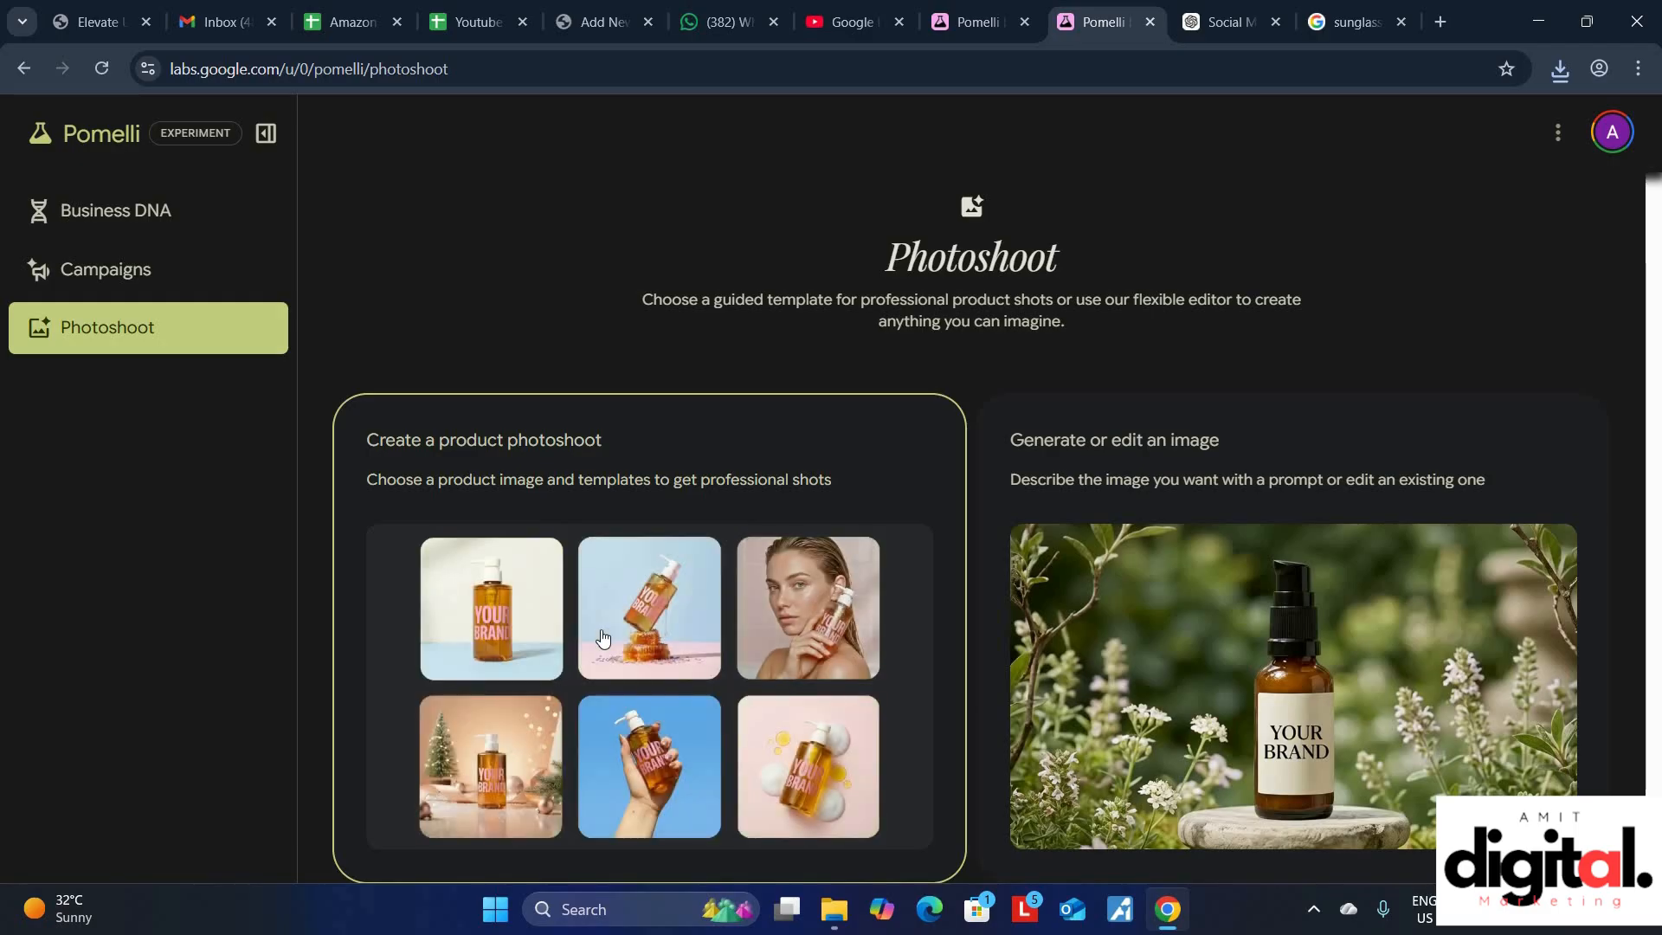
Start a product photoshoot and upload the two sunglasses photos from the pomelli folder.
click(761, 563)
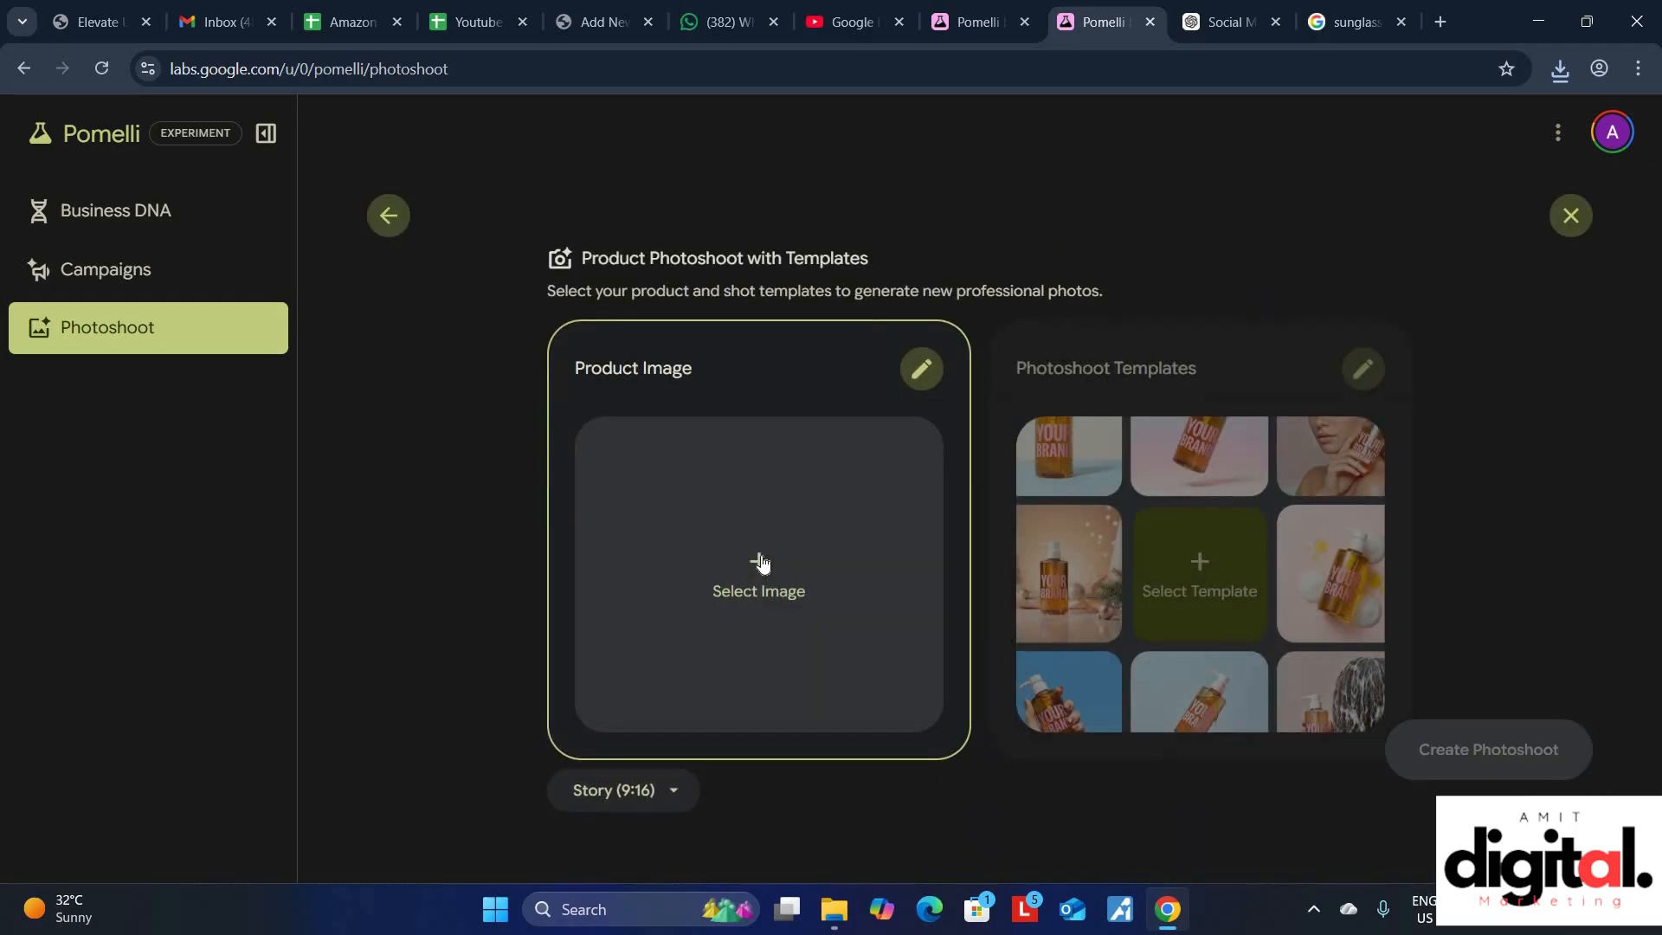
click(760, 563)
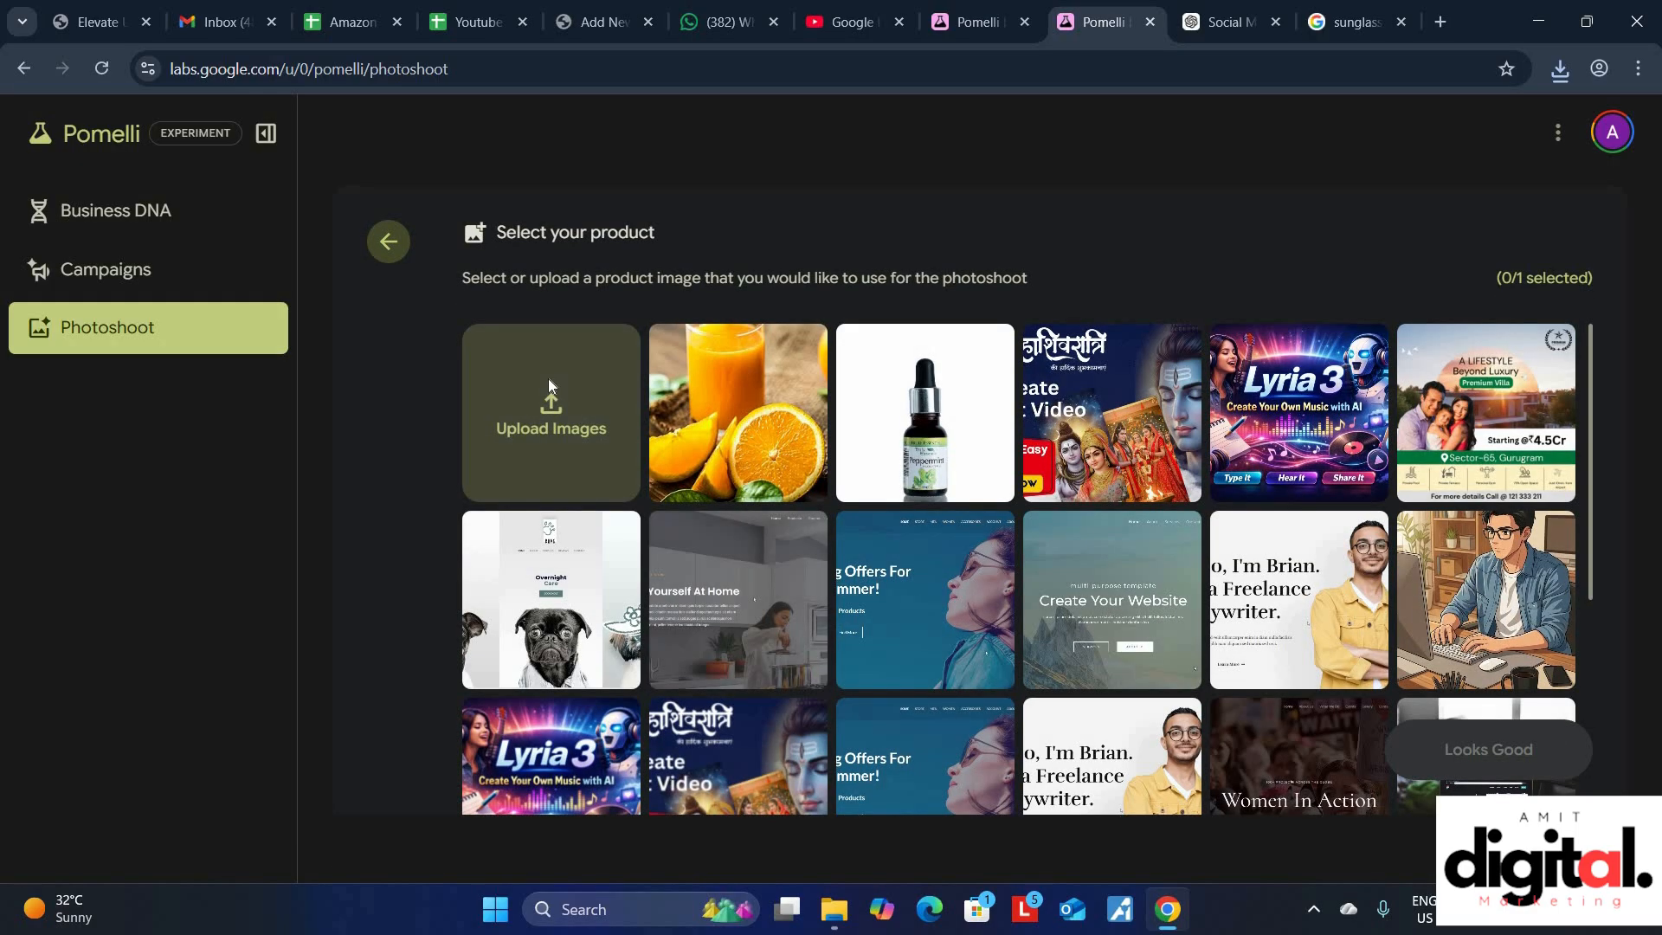
click(474, 437)
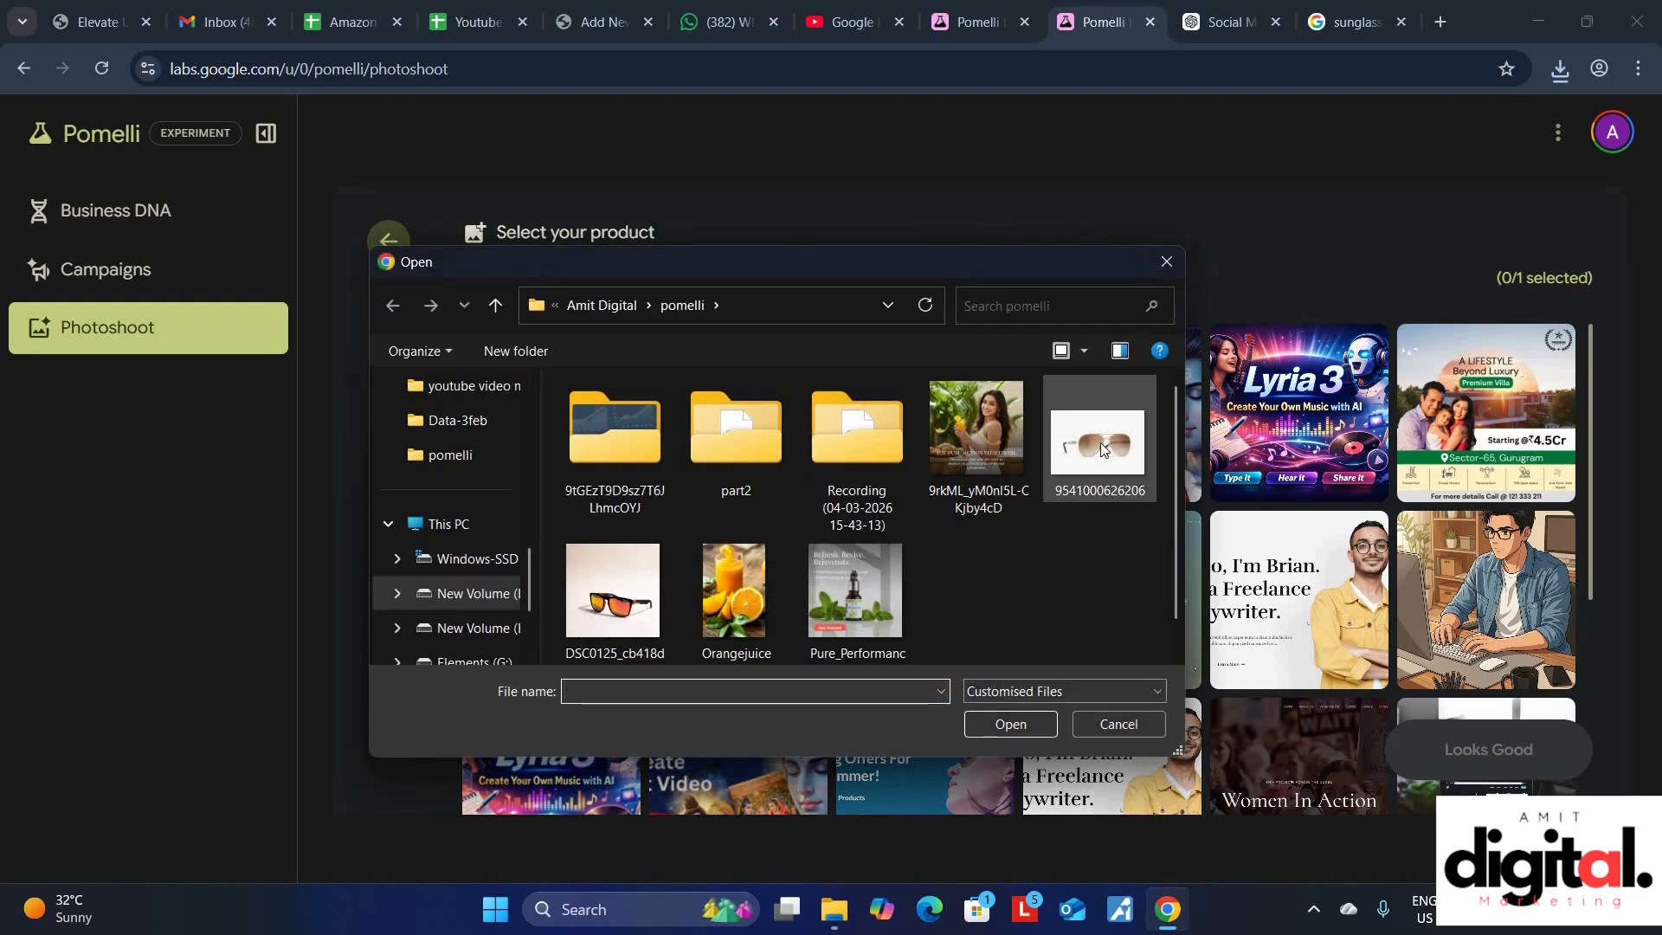
ctrl+click(588, 571)
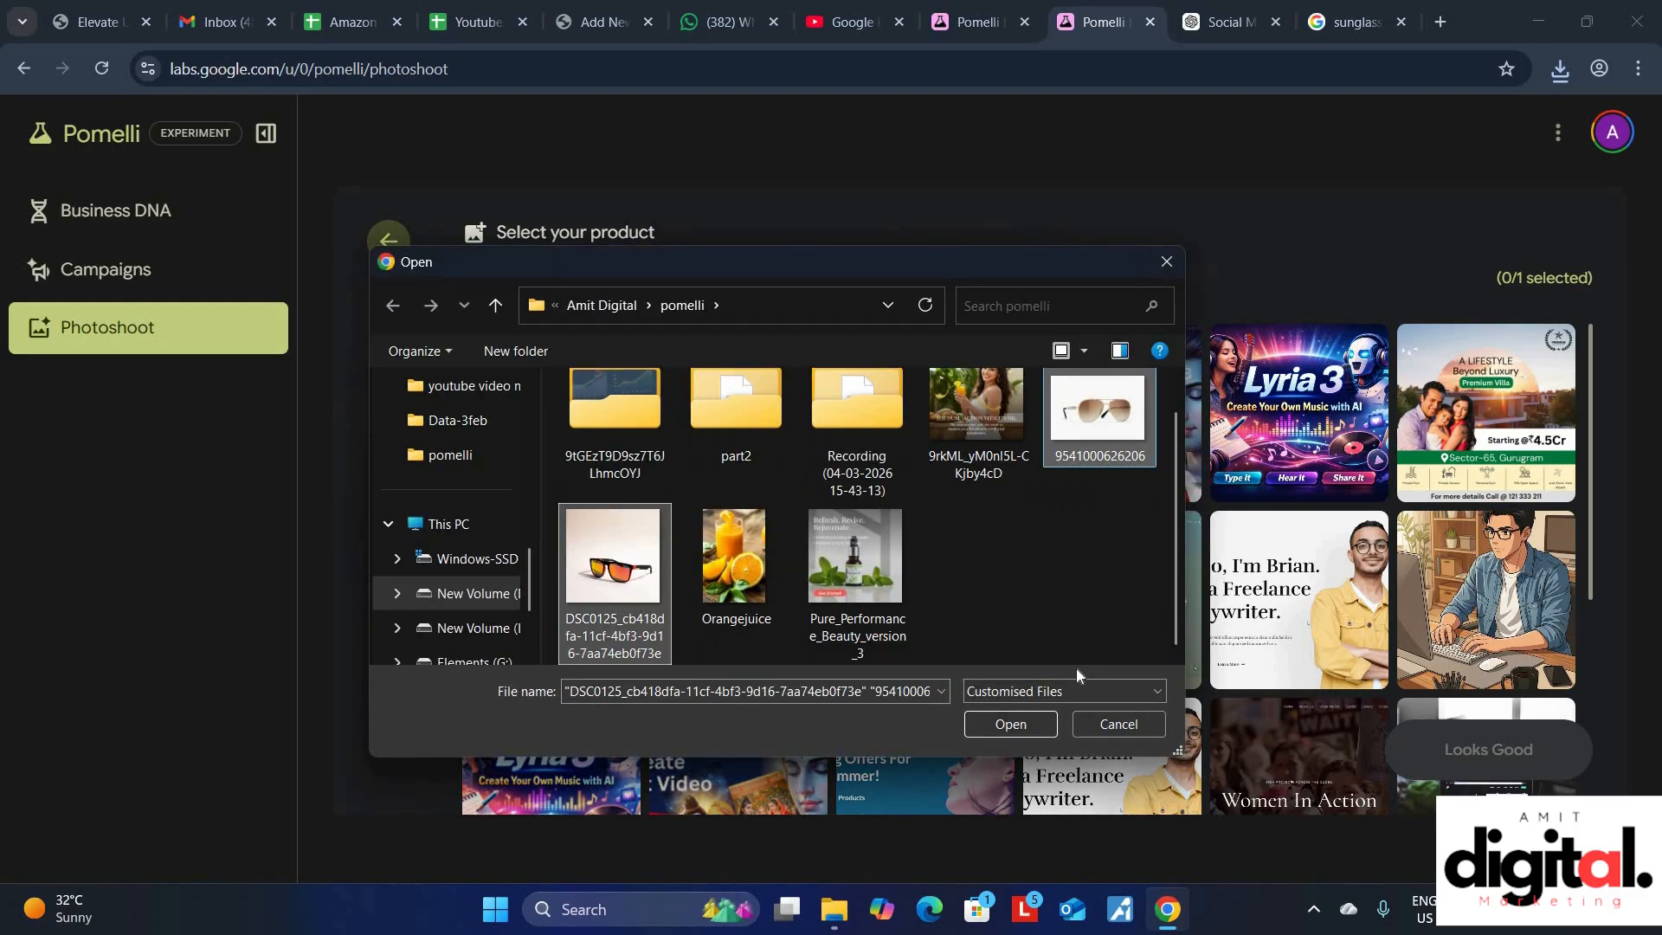
click(1011, 723)
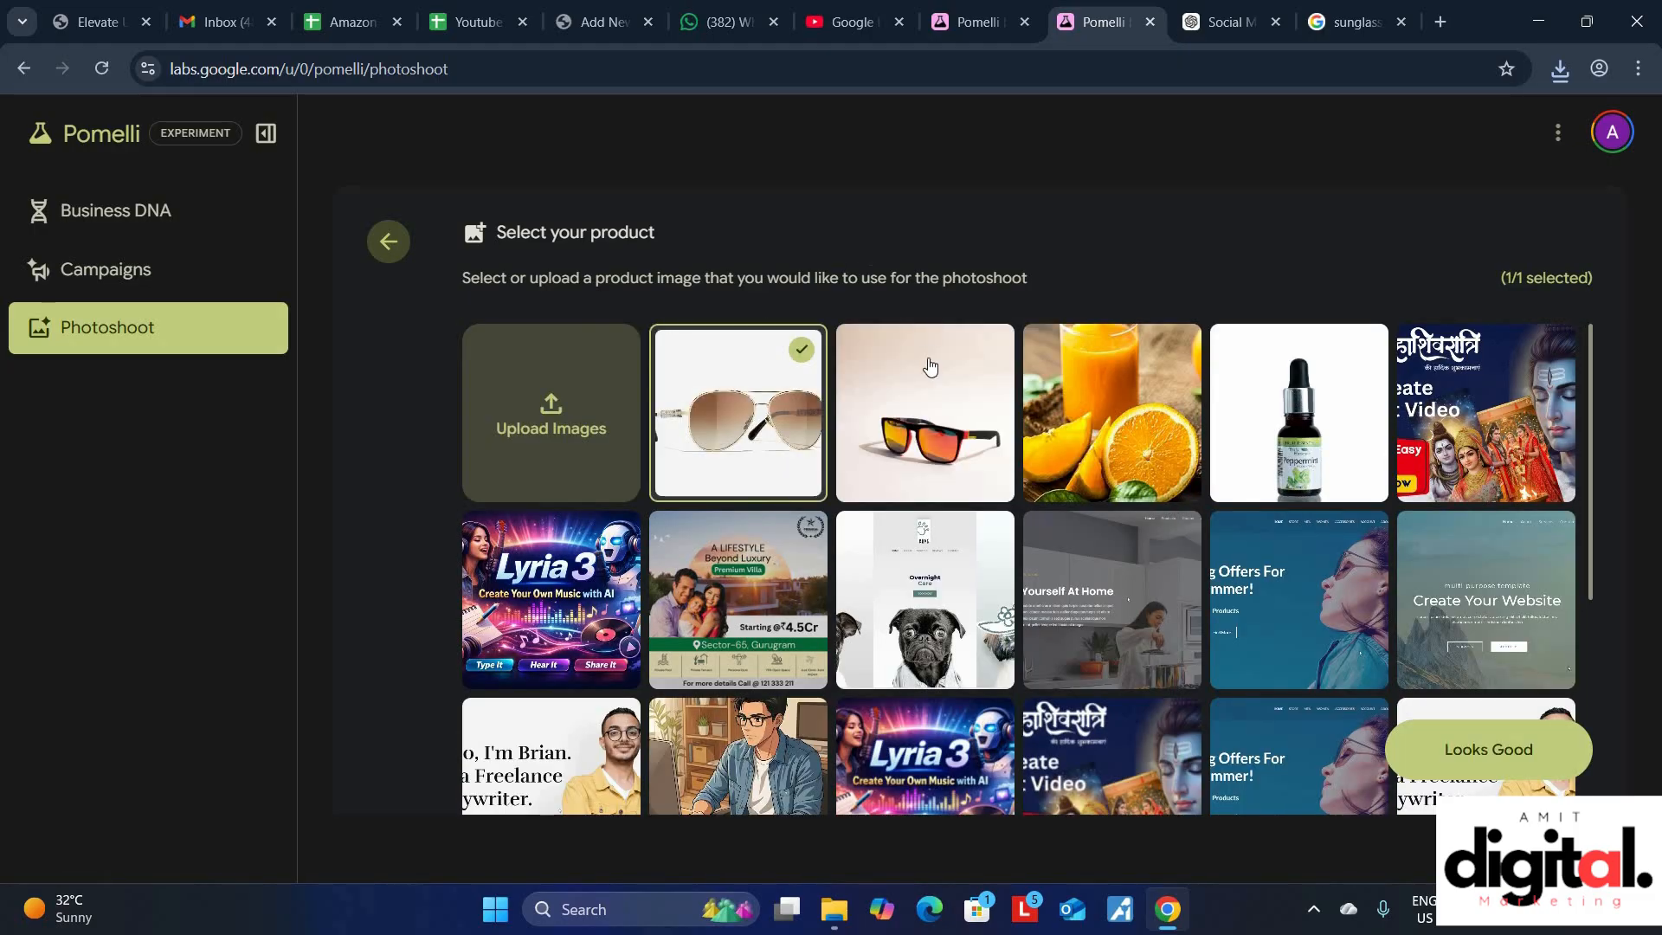
Choose the black sunglasses with orange mirrored lenses as the product image for the photoshoot.
click(924, 407)
click(761, 407)
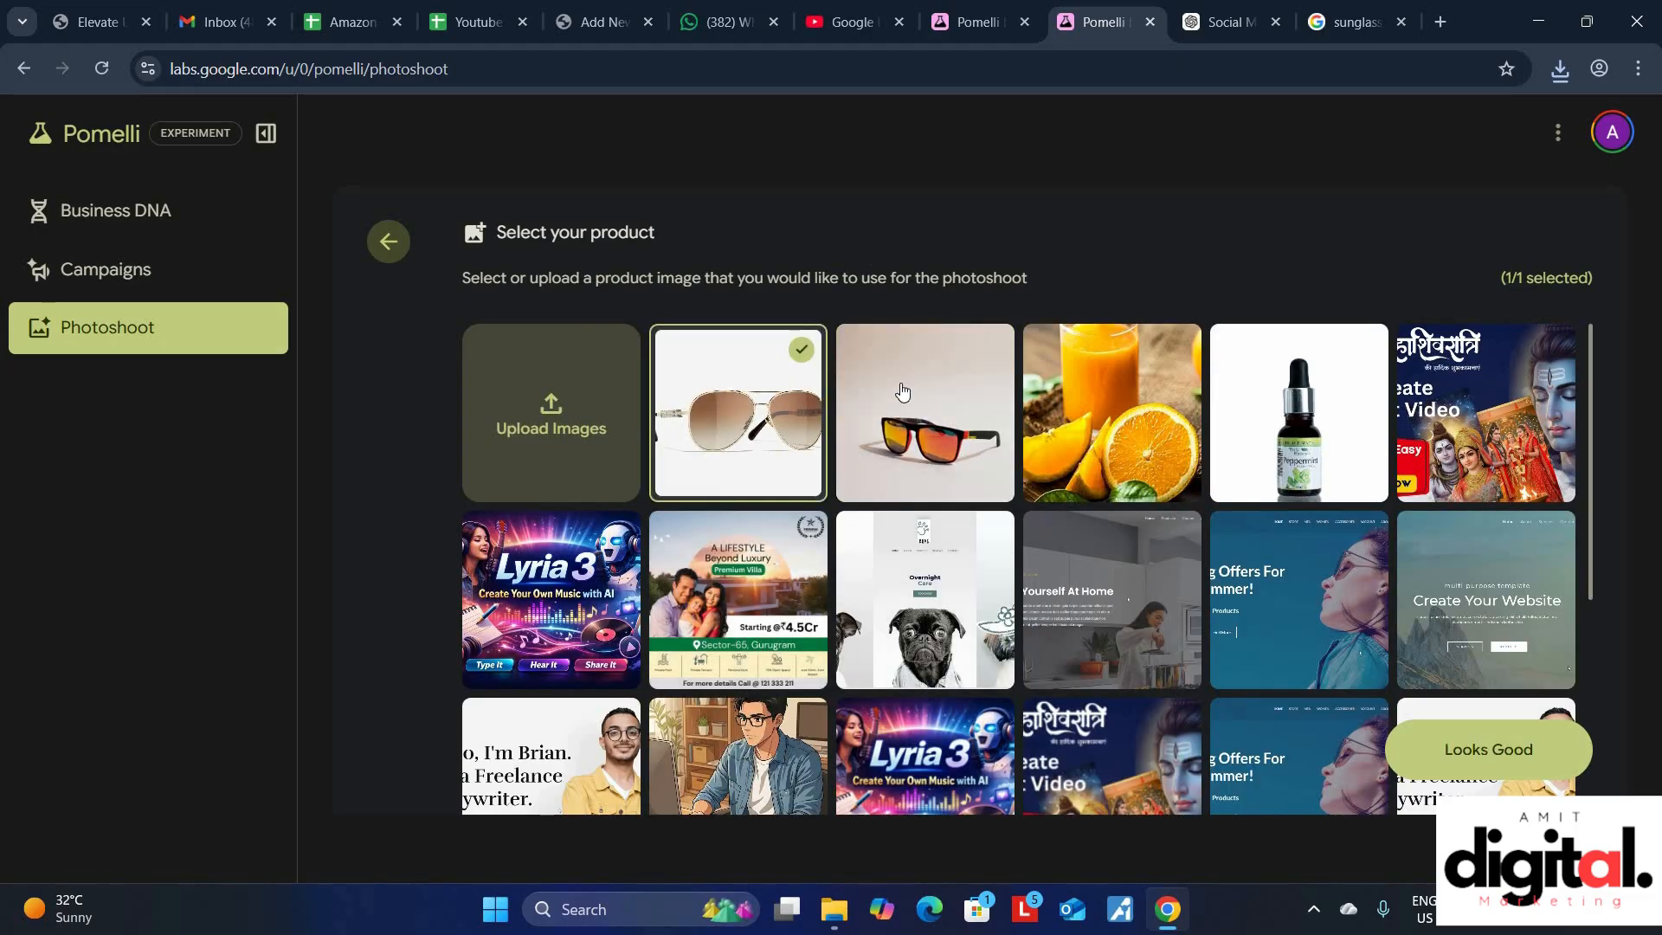
click(924, 407)
click(1492, 751)
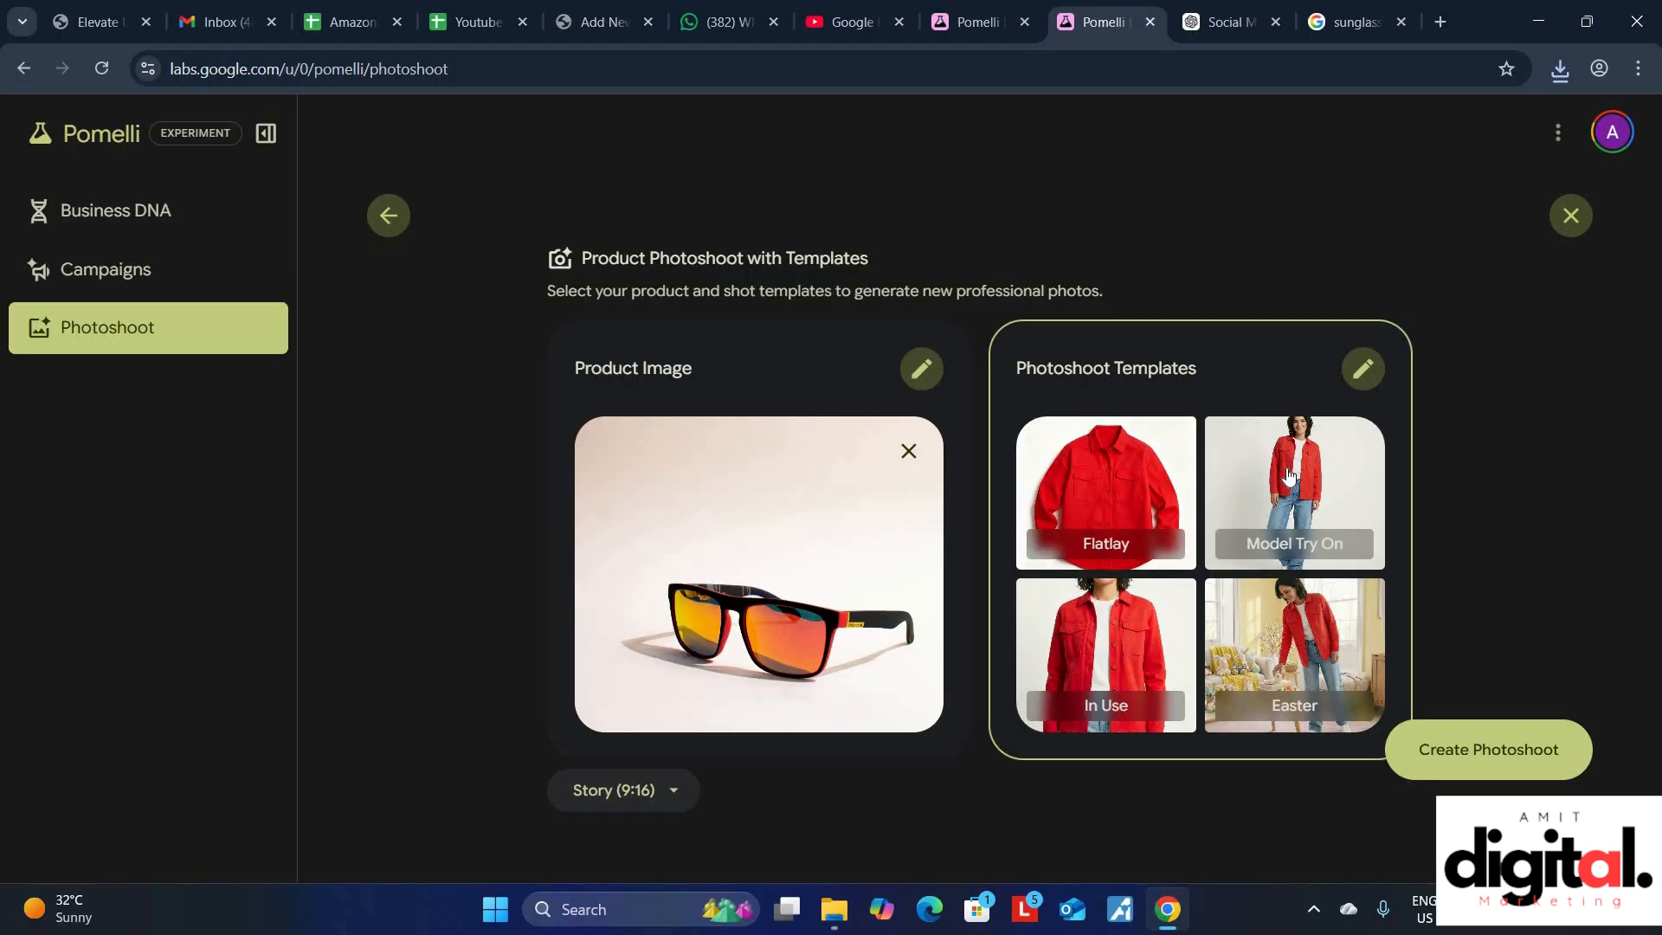
Review the shot templates, keep Flatlay, Model Try On, In Use and Easter, and create the sunglasses photoshoot in Story (9:16) format.
click(1289, 475)
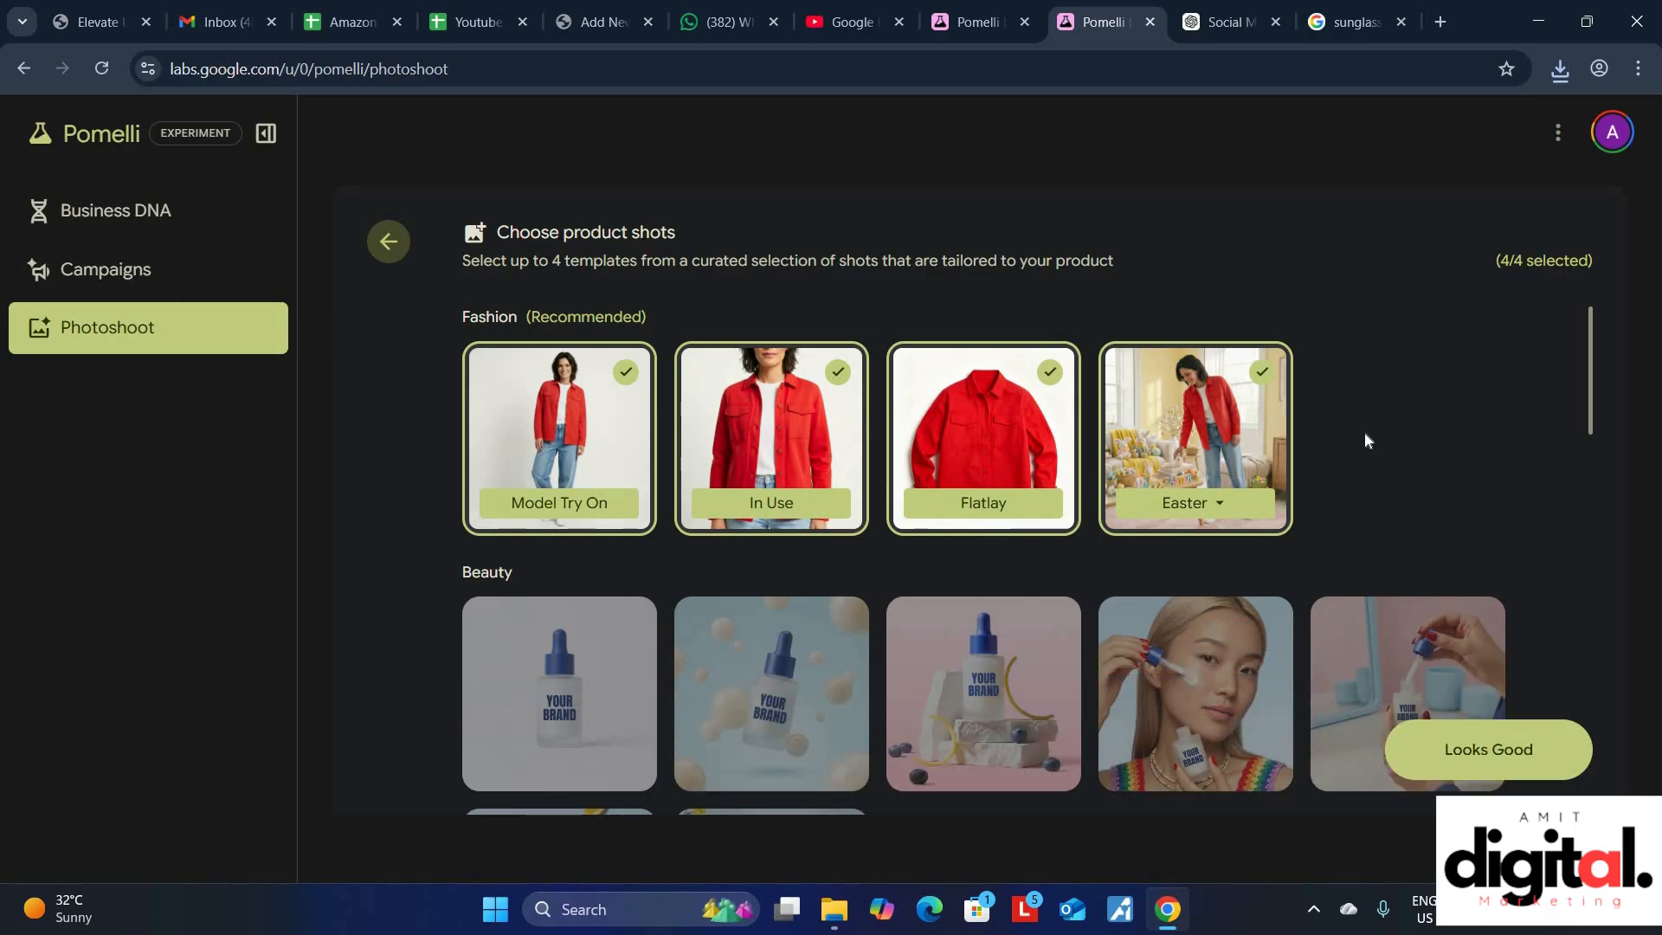
scroll(1364, 437, down, 3)
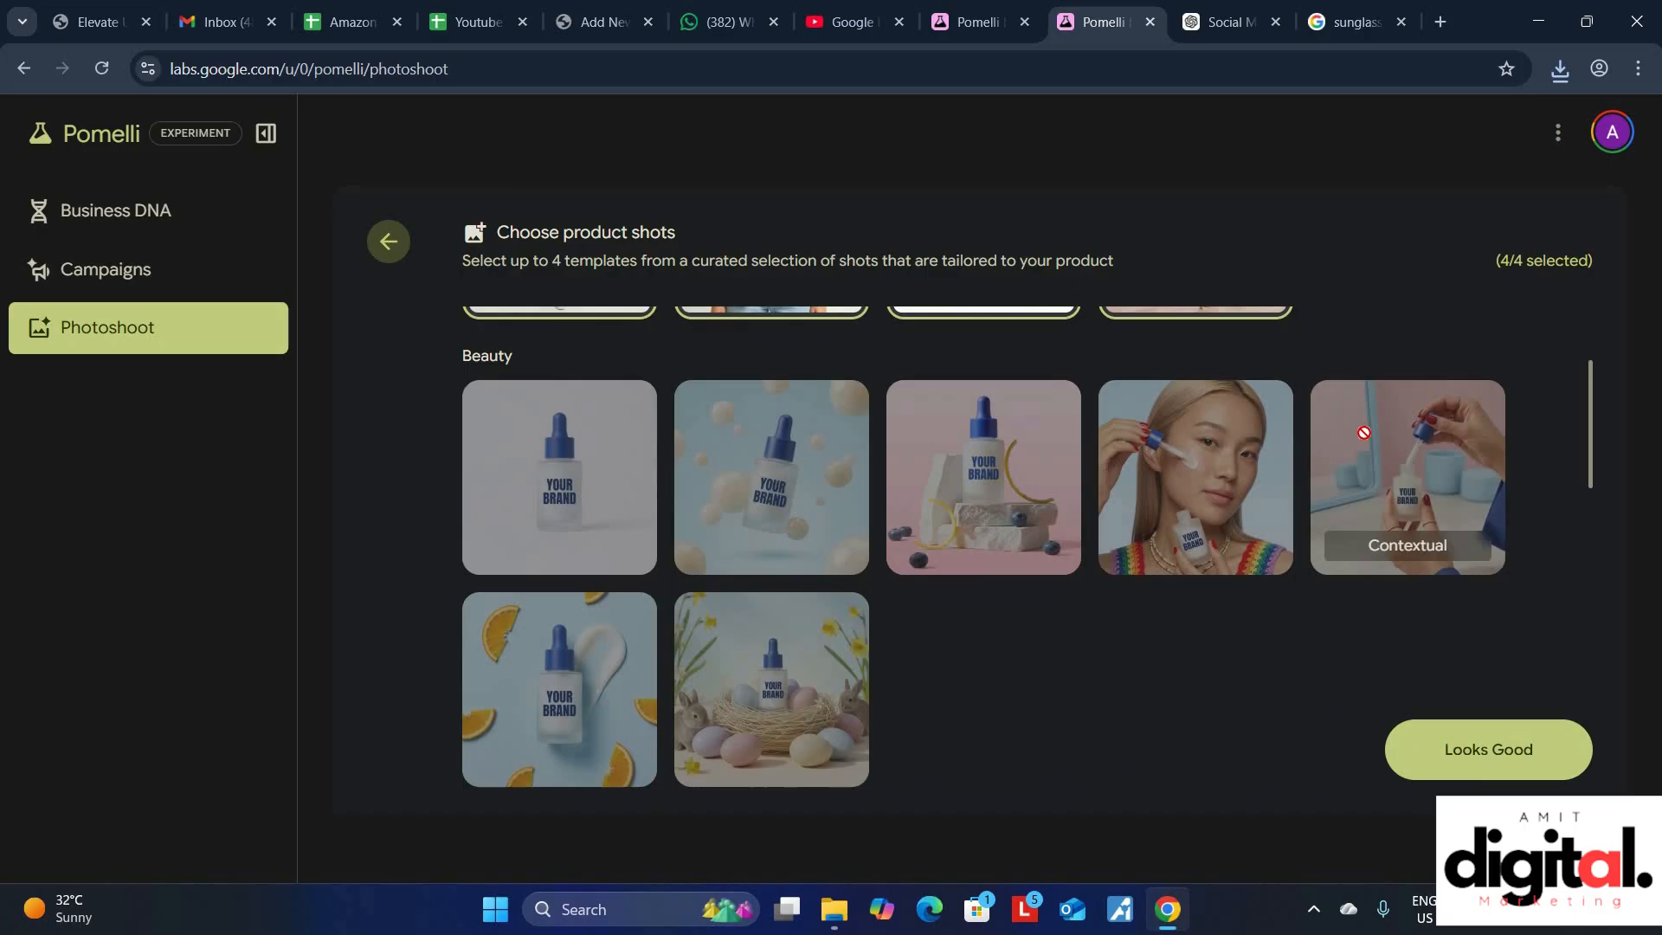
scroll(1545, 408, up, 3)
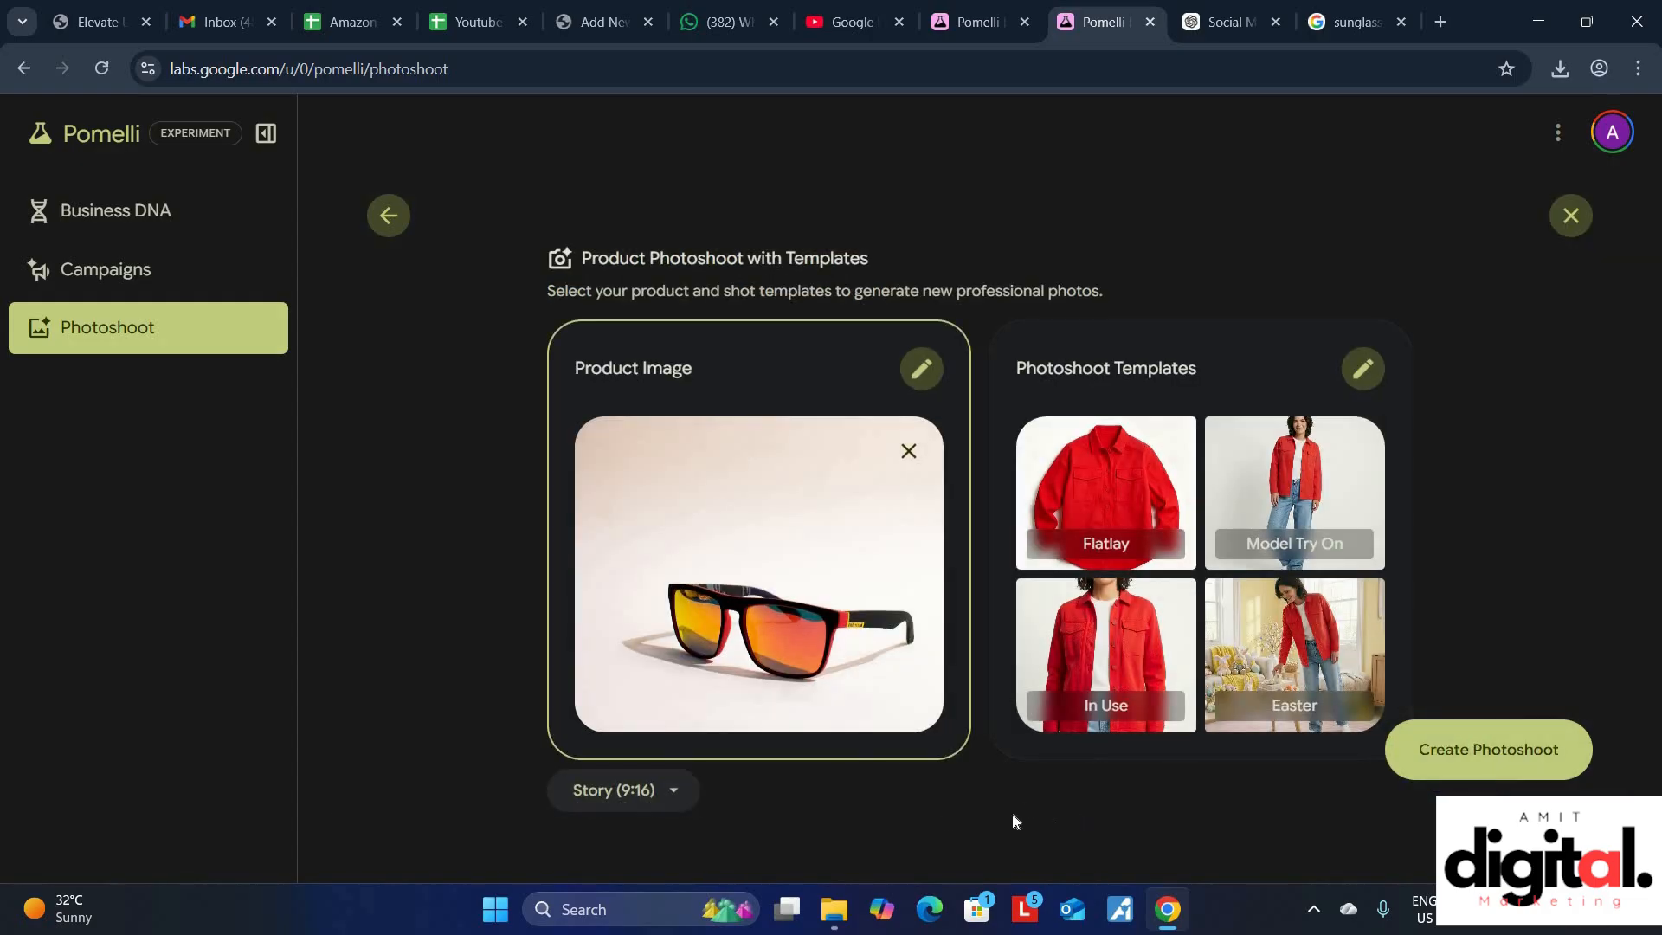
click(1483, 755)
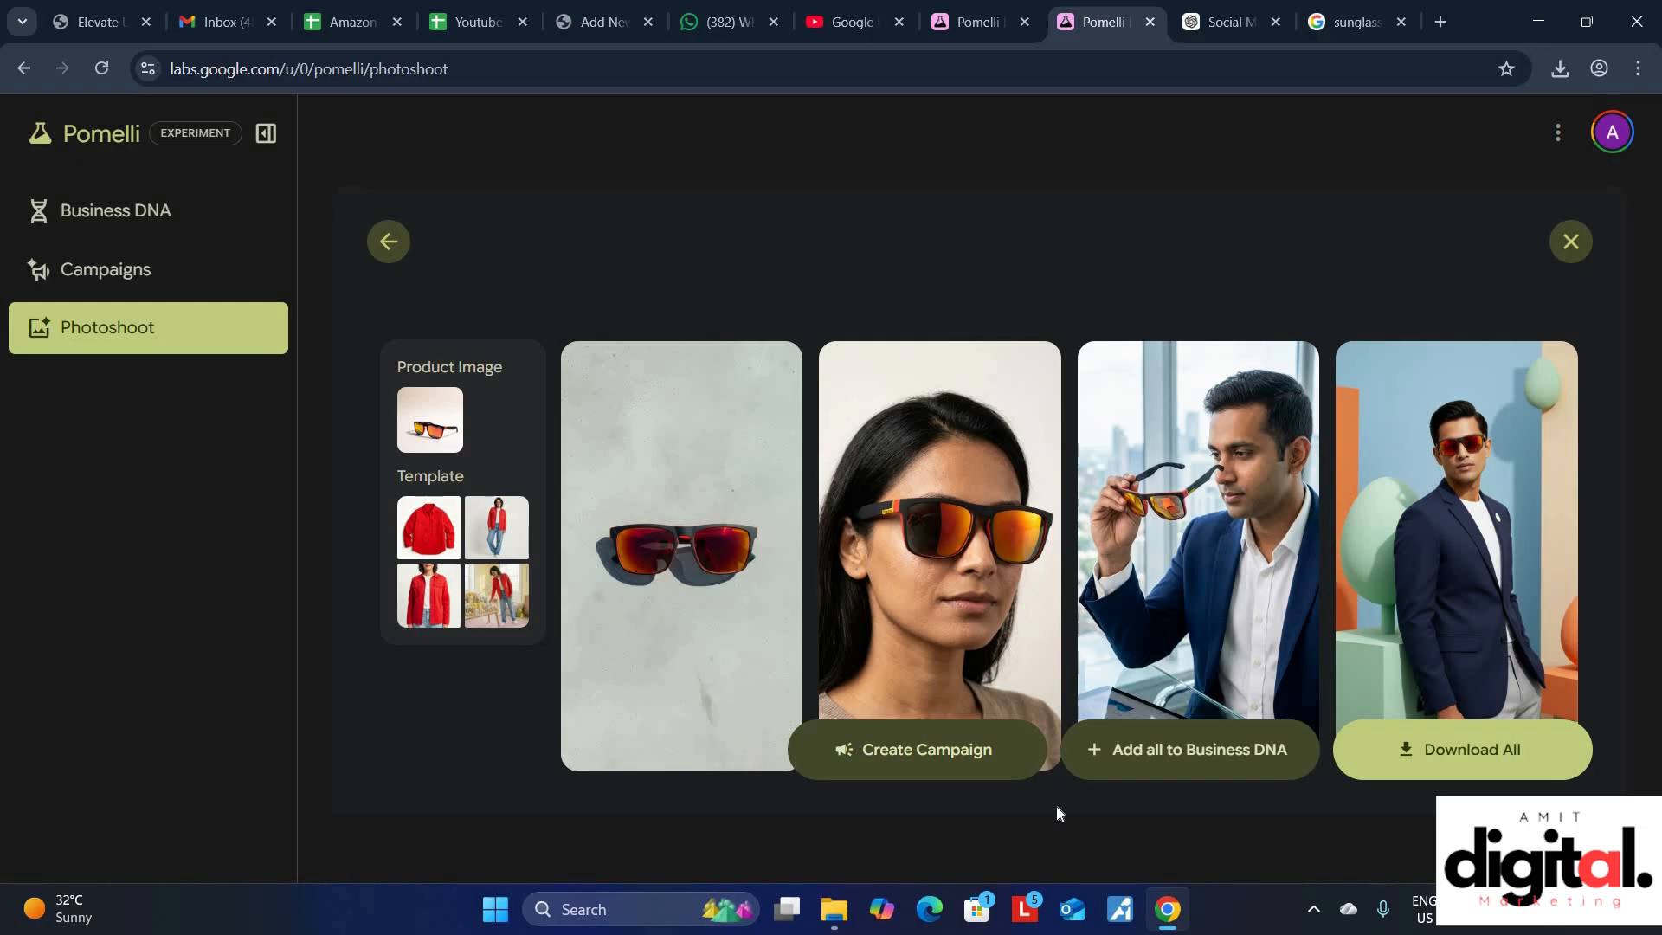
Open the generated photo of the woman wearing the sunglasses and apply the edit prompt "i want to change the female model".
mouse_move(1009, 665)
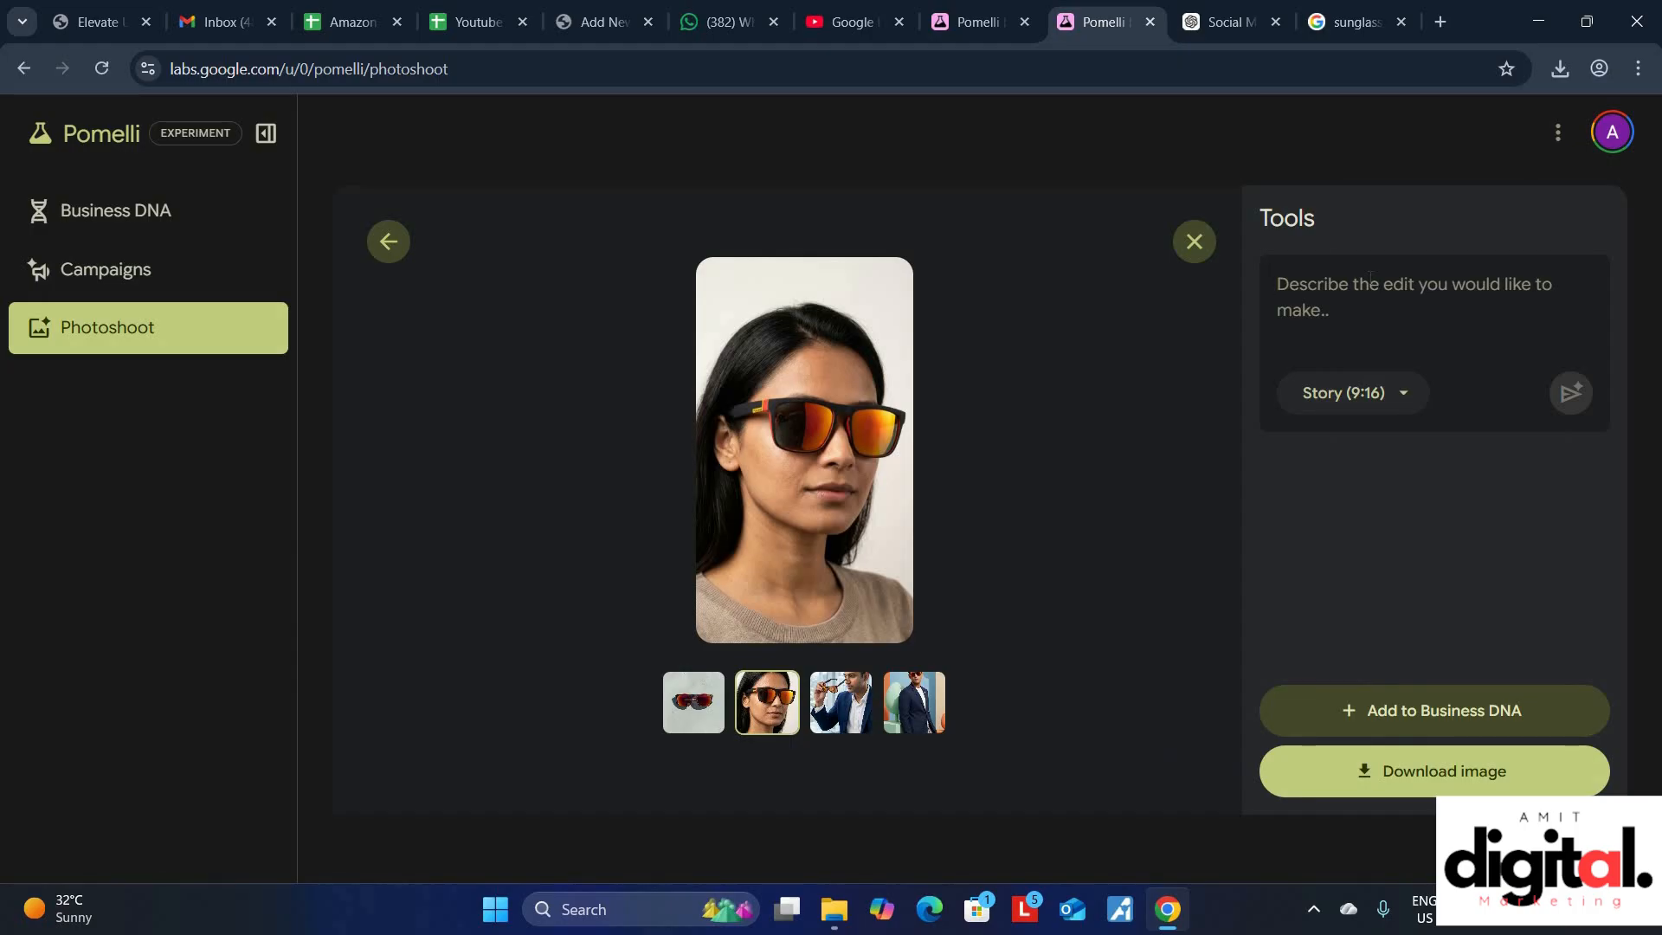
click(1370, 277)
text(i want to change the femal meodel)
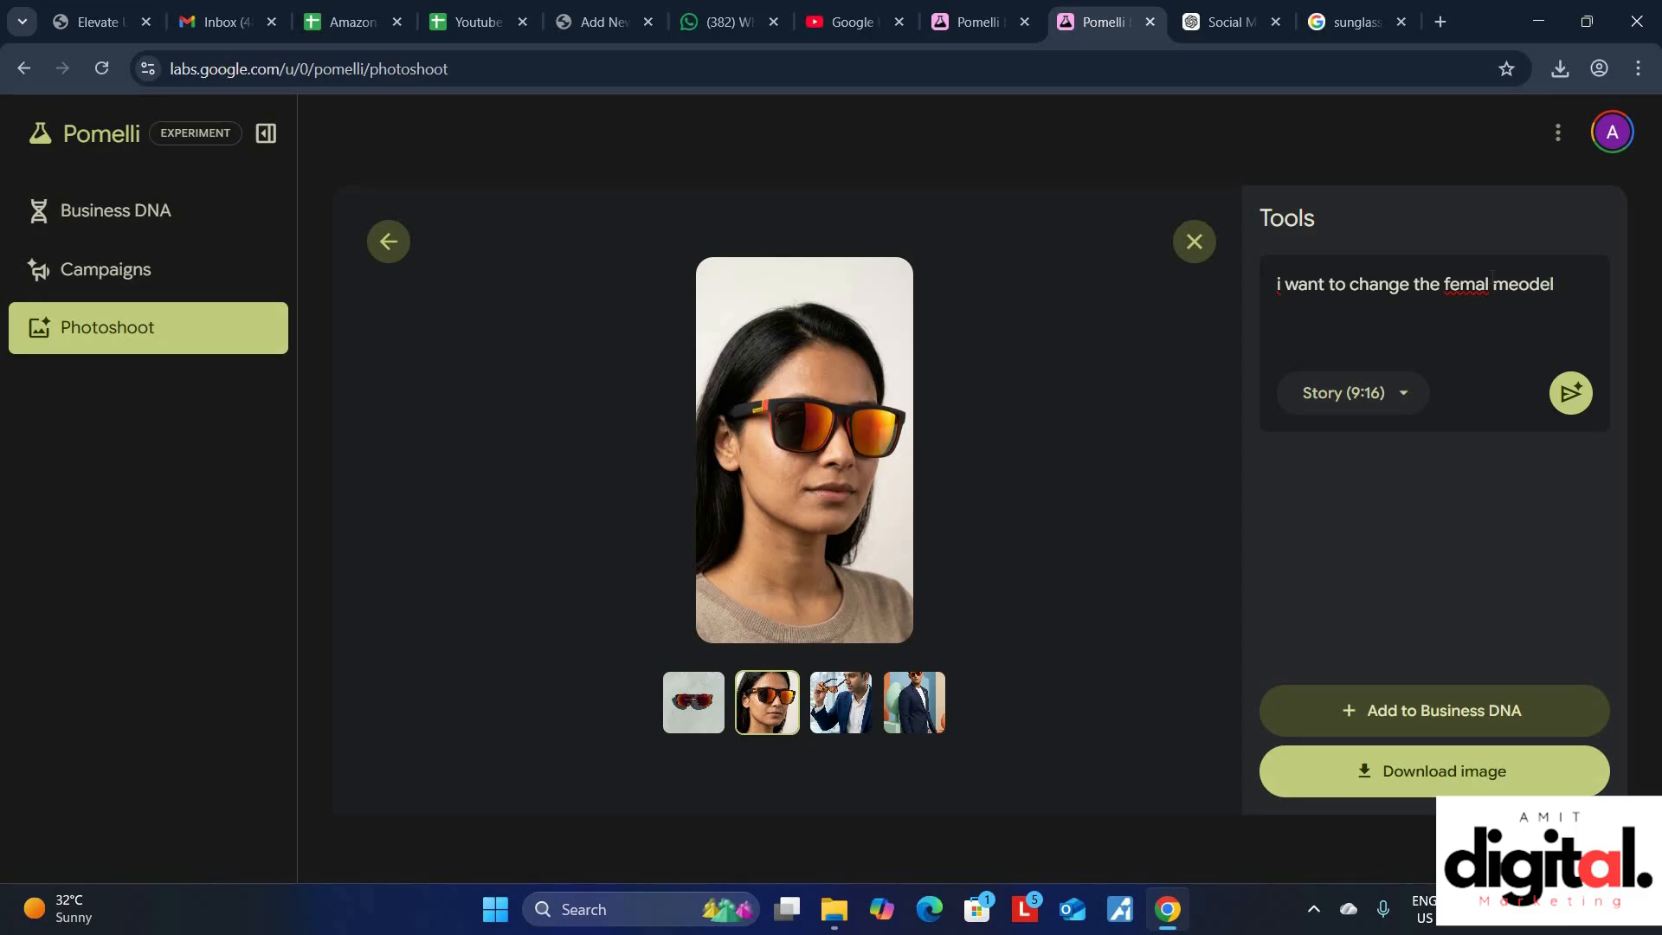
text(e)
key(BackSpace)
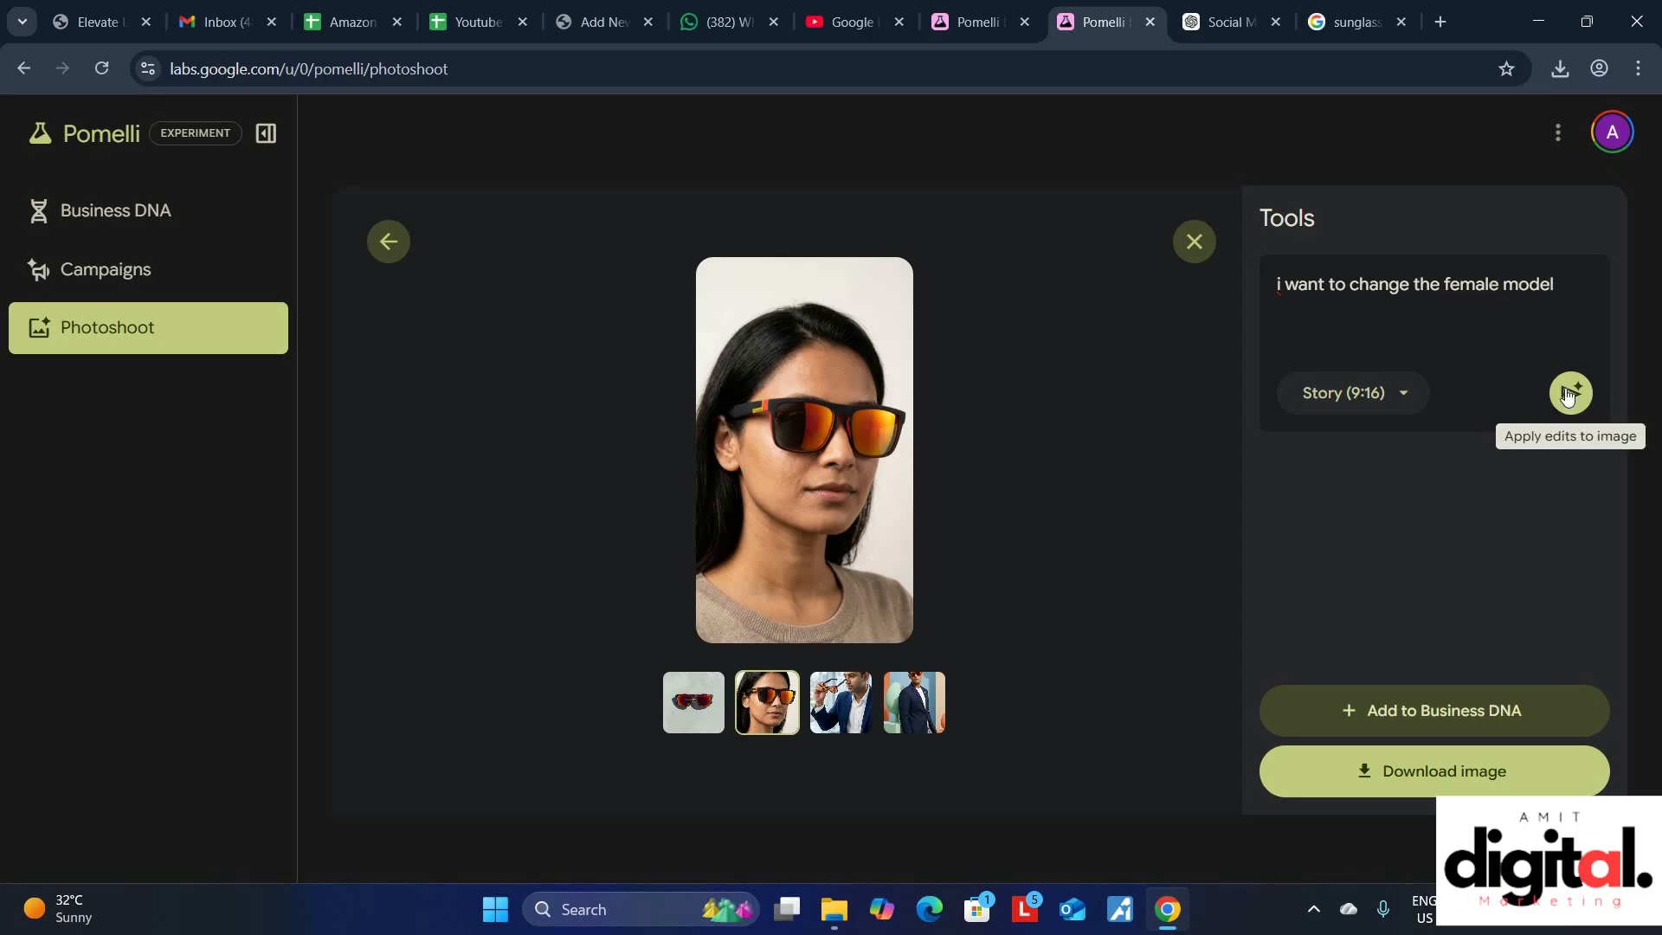
click(1579, 419)
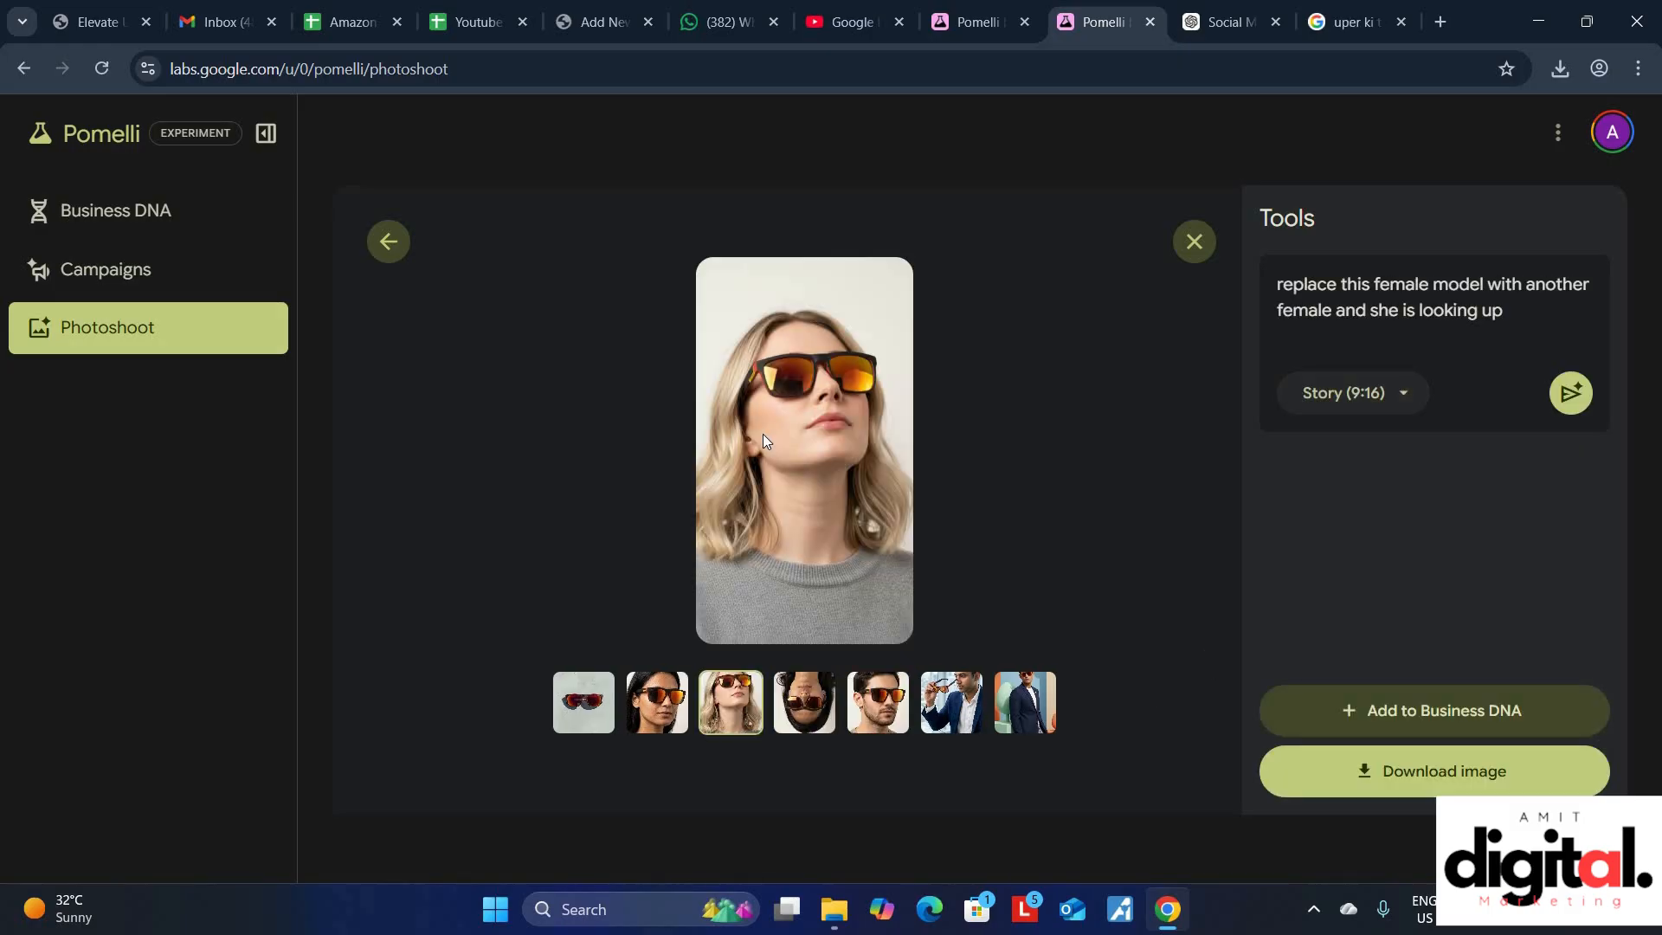
Download the blonde woman's photo as pomelli-image1 and the dark-haired woman's photo as pomelli-image2.
click(1426, 783)
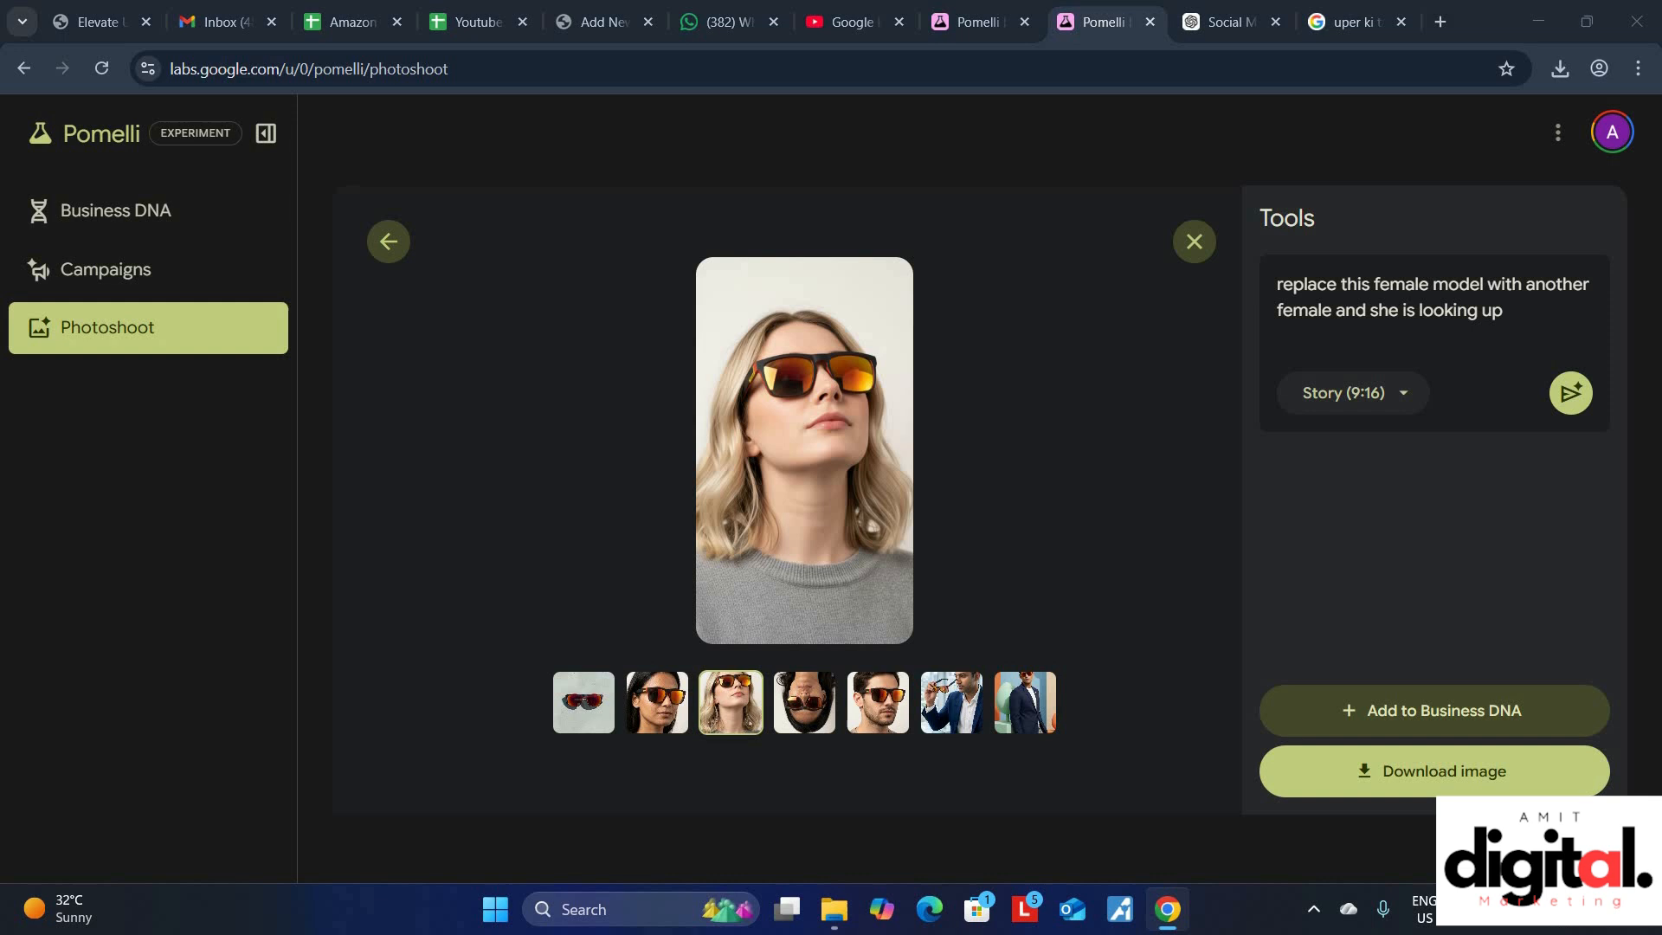
click(983, 719)
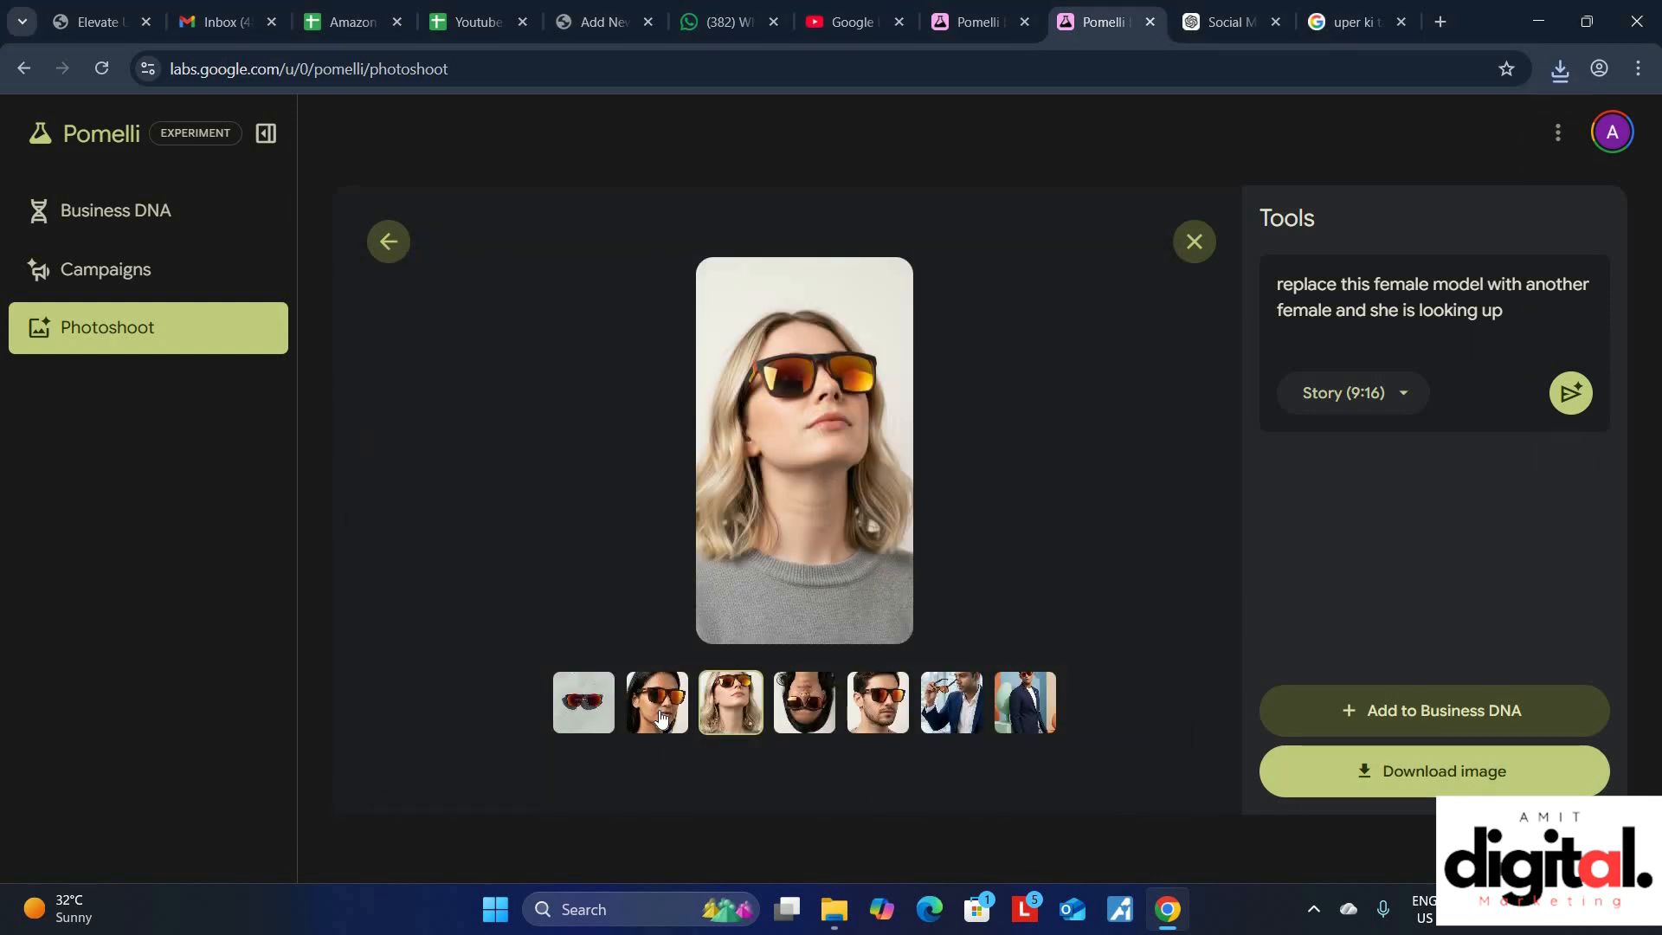
click(660, 719)
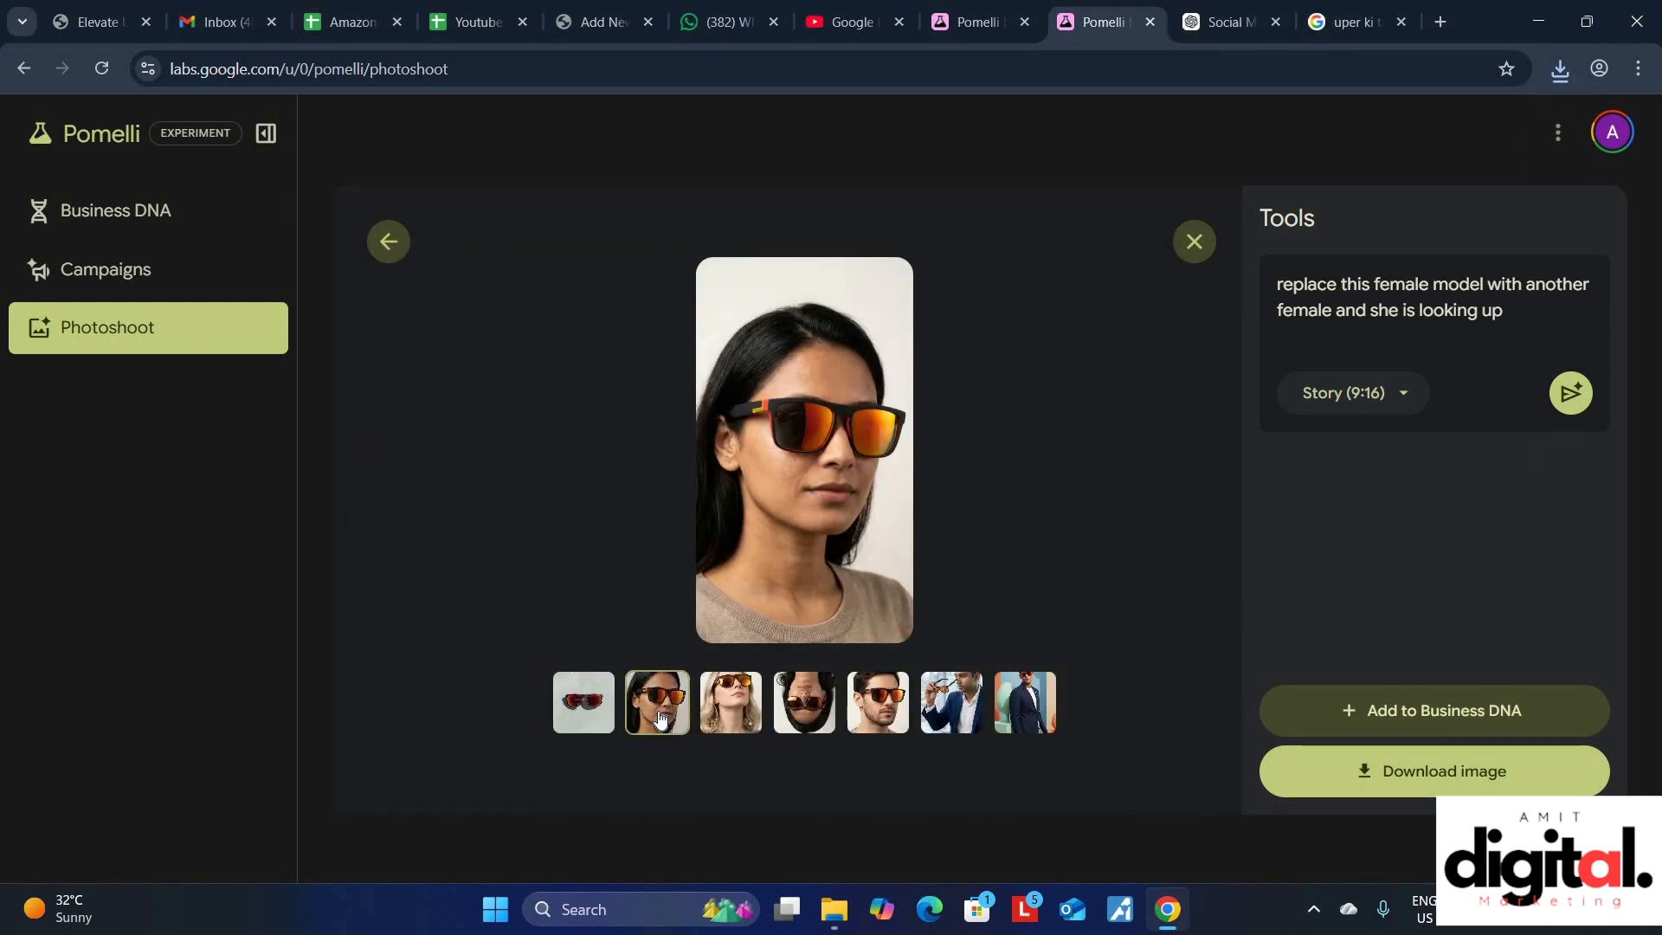
click(1464, 778)
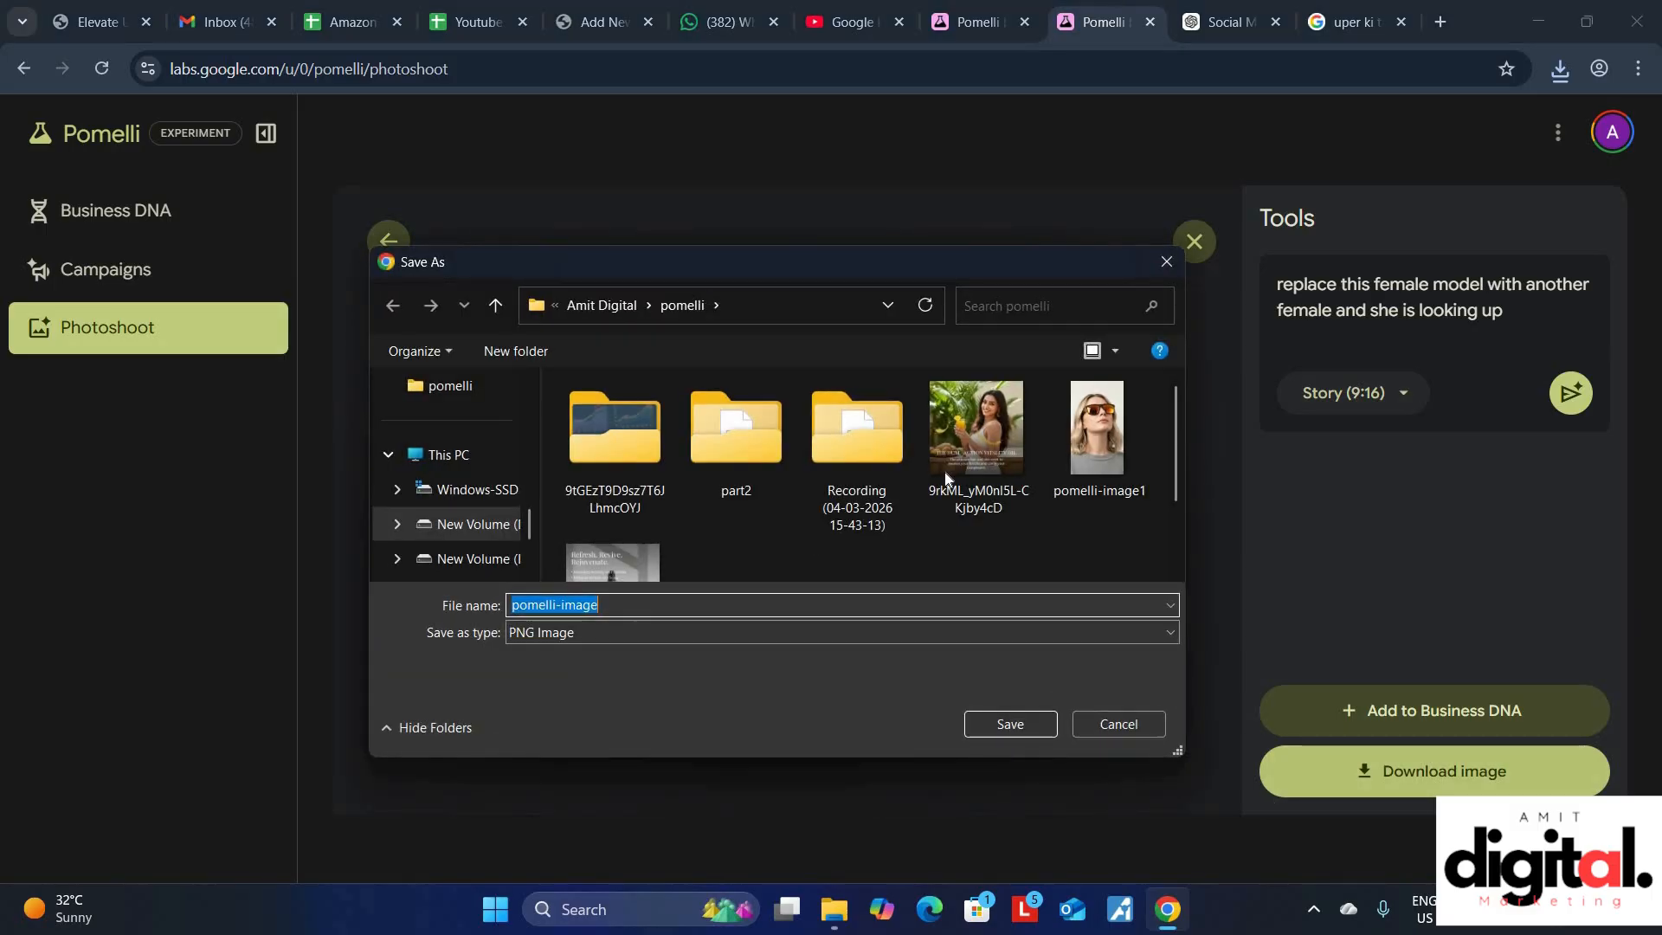
click(1070, 439)
click(777, 606)
key(BackSpace)
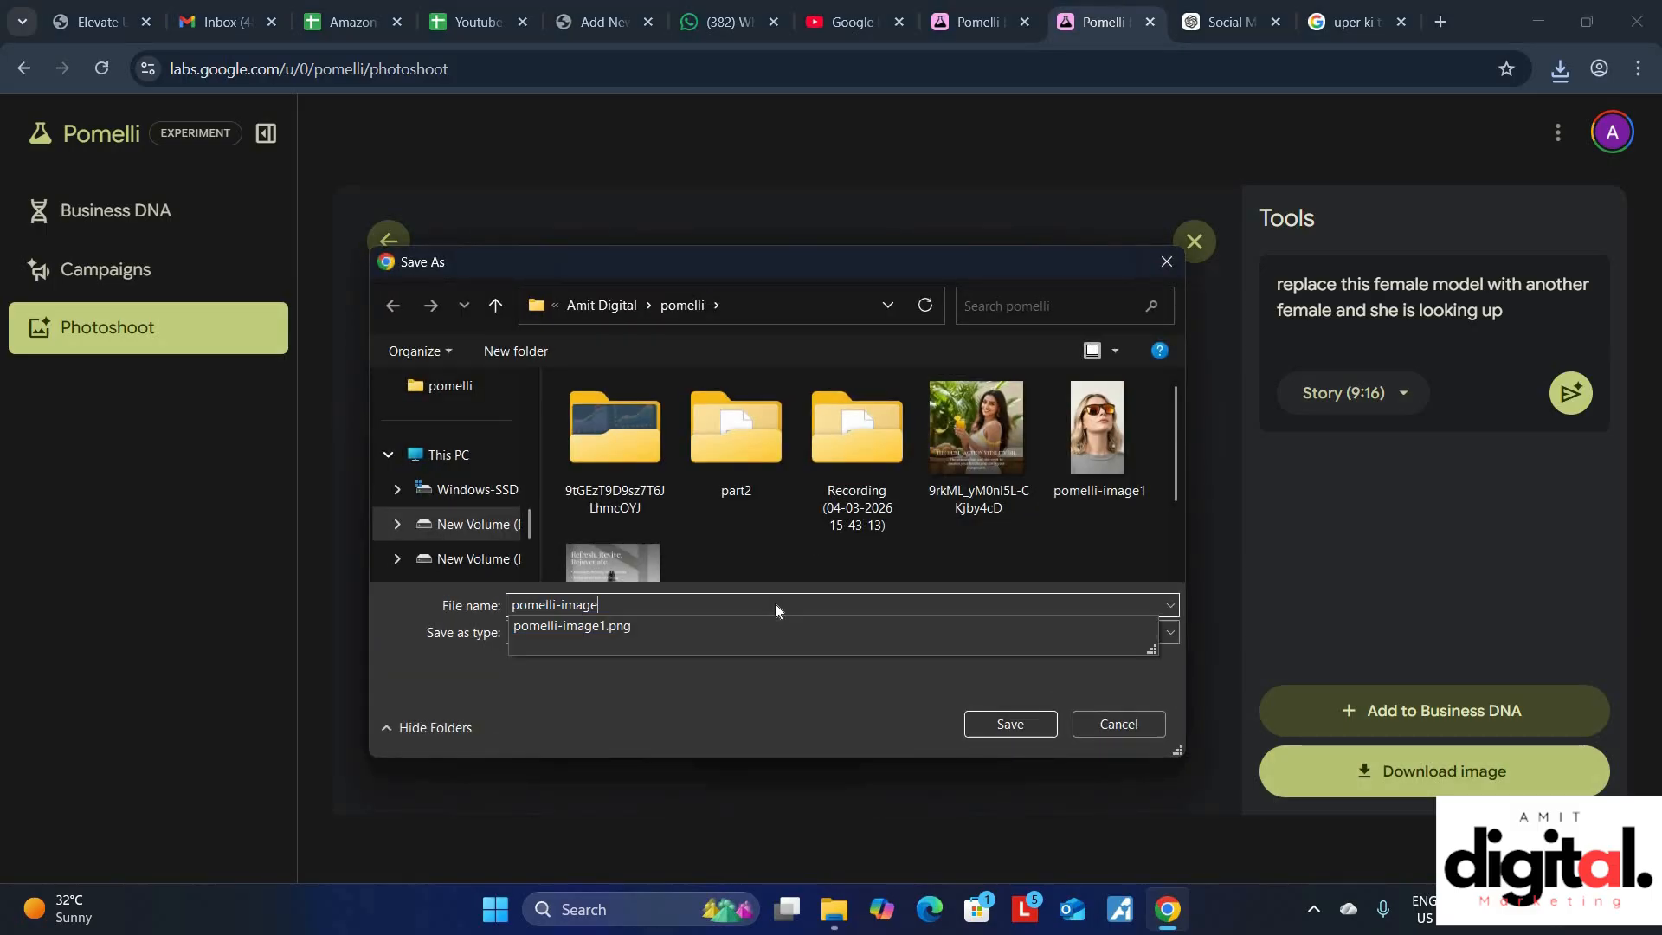
key(Return)
Download the photo of the bearded man in sunglasses as pomelli-image3 and close the image editor.
click(877, 702)
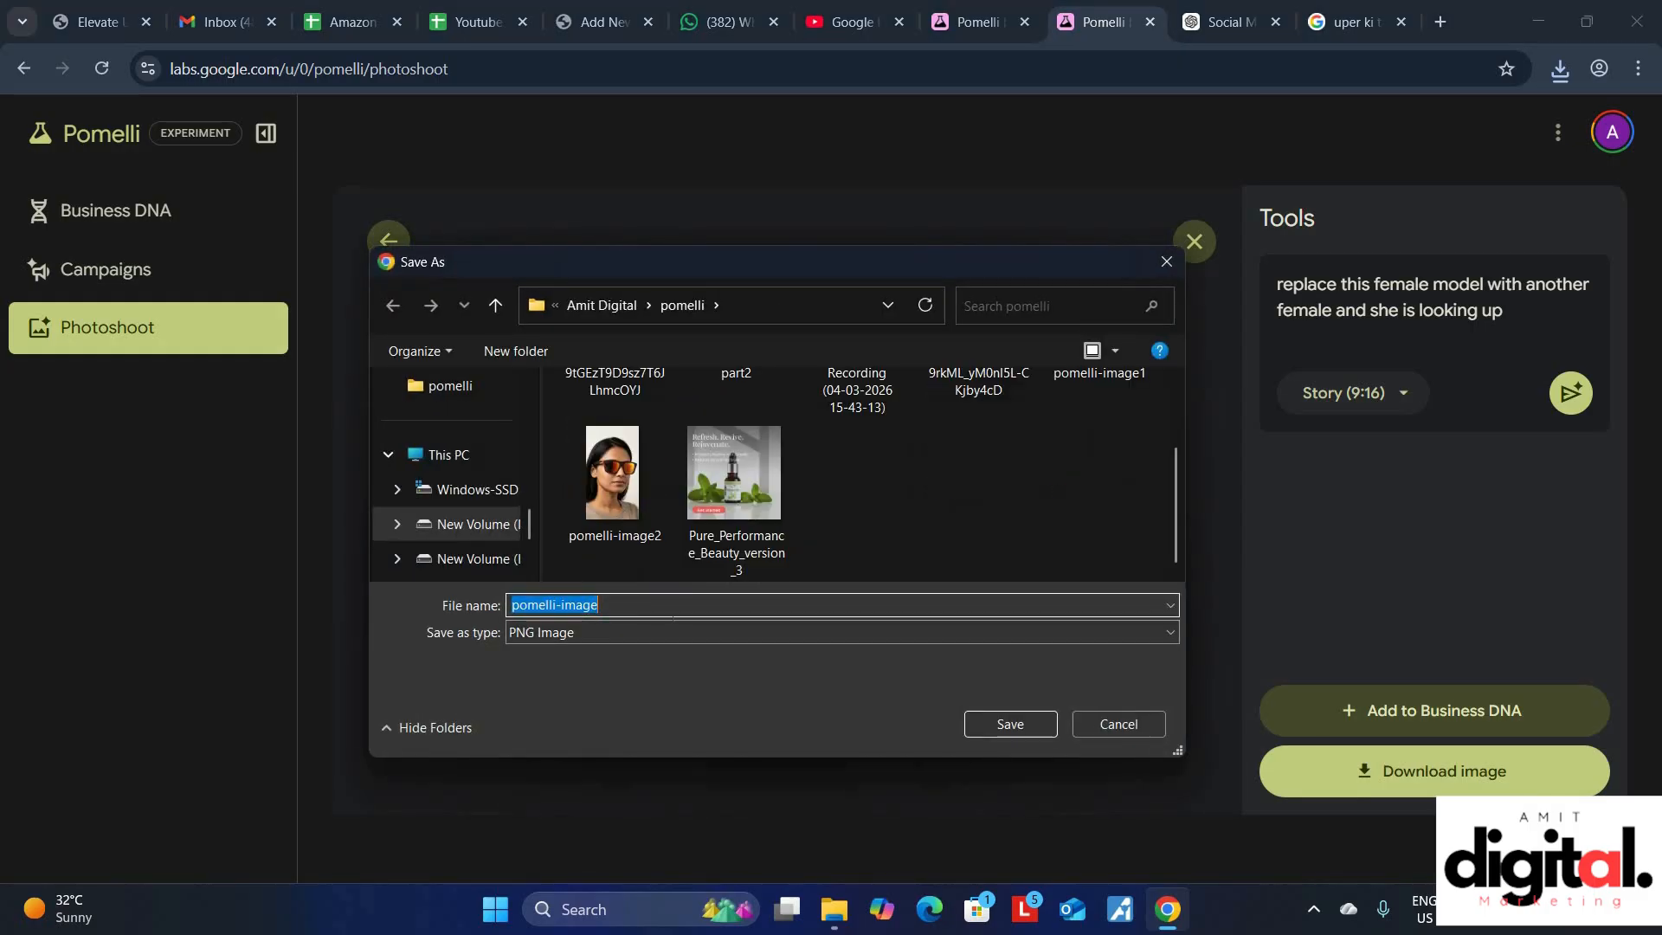
click(632, 516)
click(711, 605)
key(BackSpace)
text(3)
key(Return)
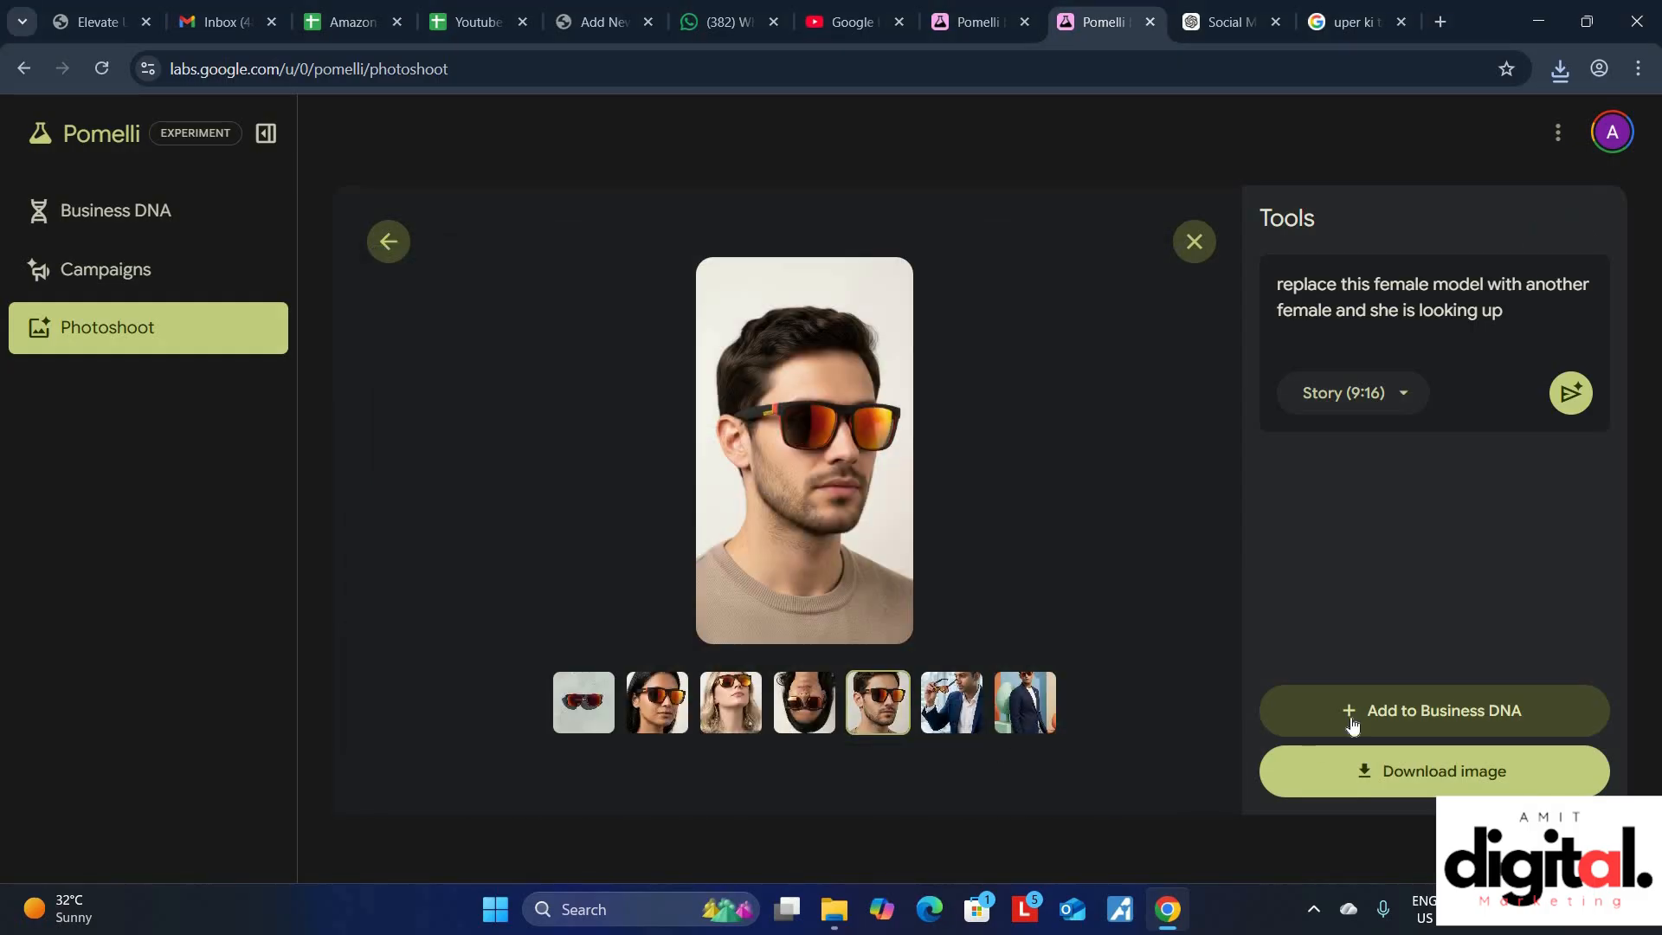
click(1195, 241)
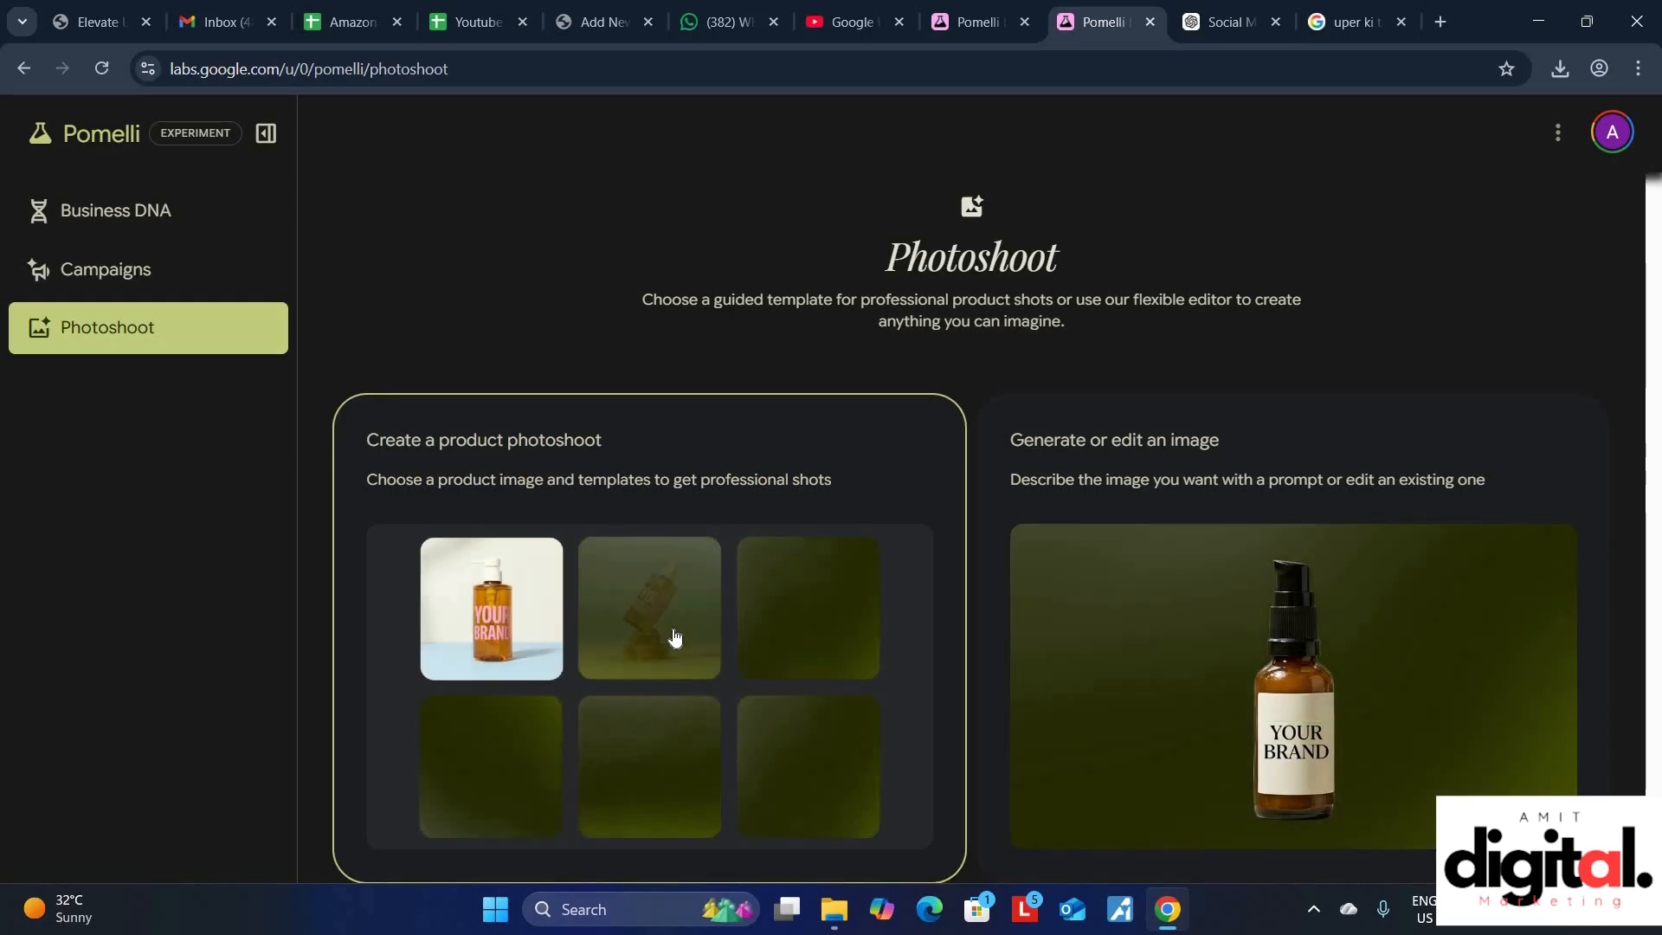
Start another product photoshoot with the peppermint oil dropper bottle as the product image.
click(751, 578)
click(757, 568)
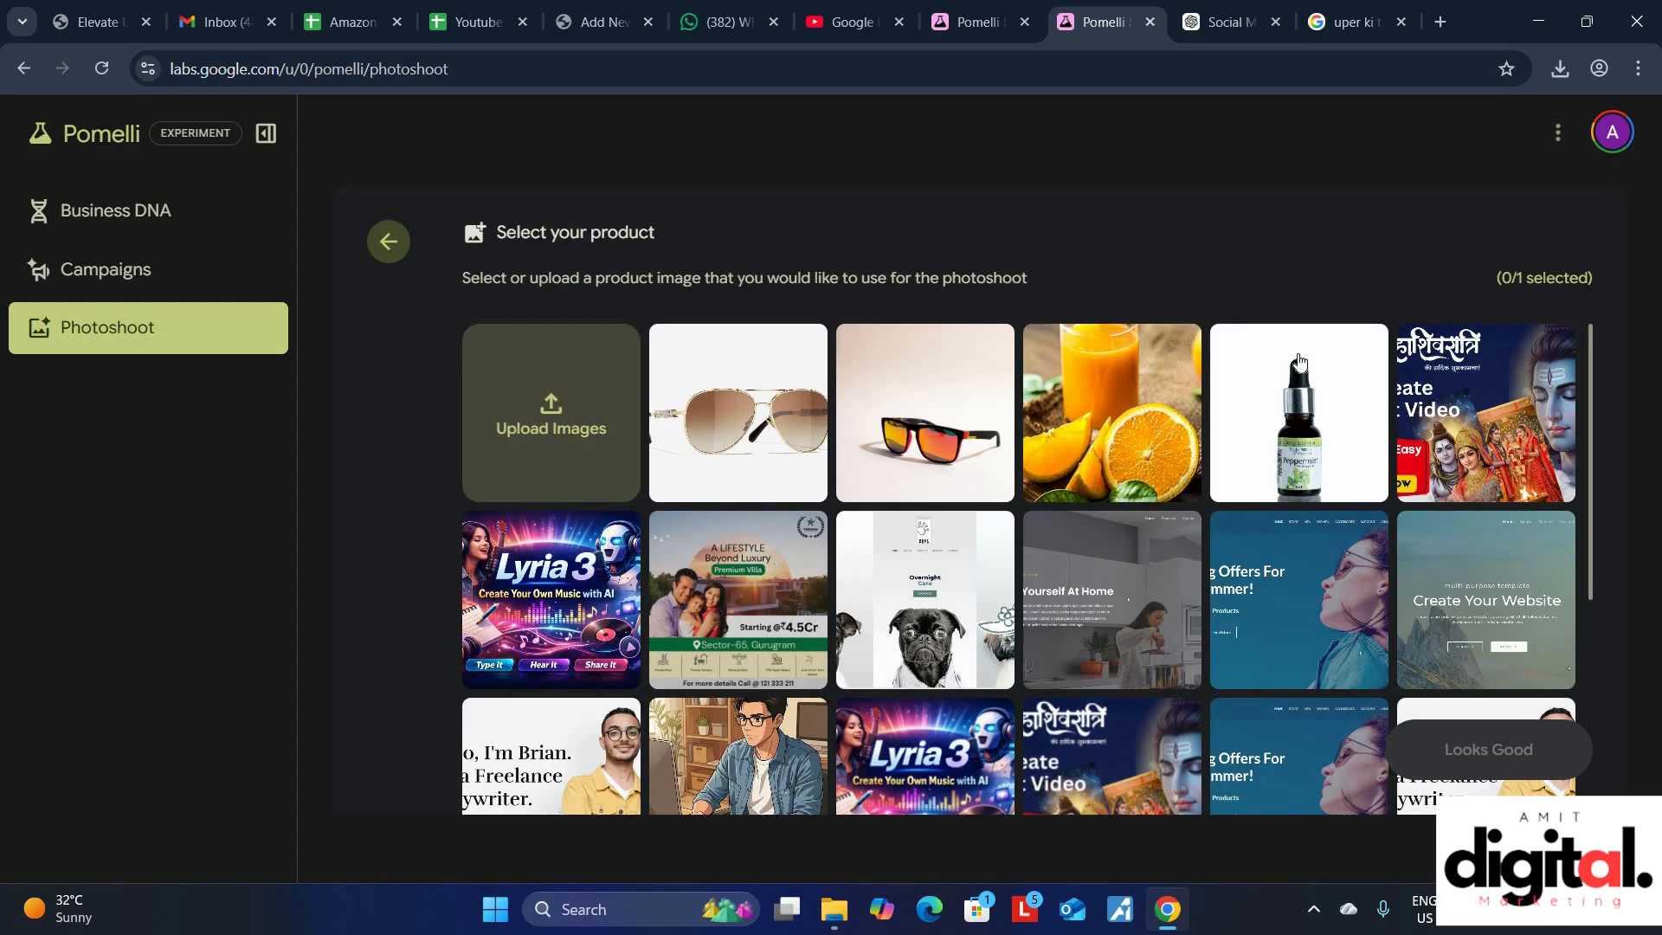
click(1299, 360)
click(1488, 749)
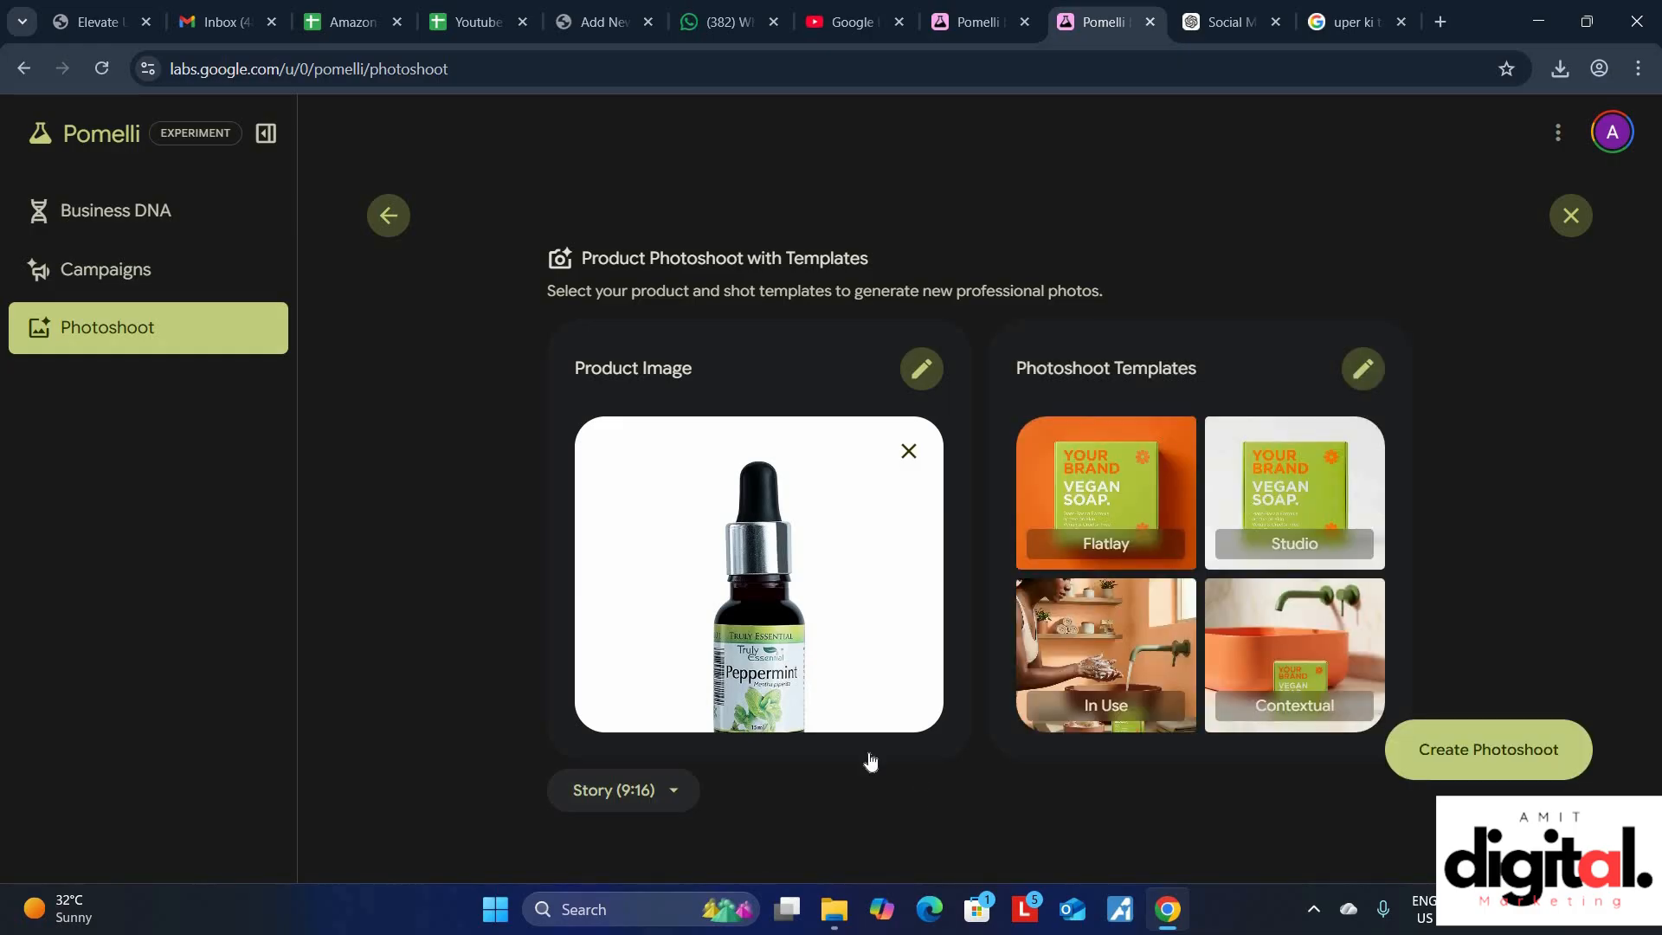
Drop the Flatlay, Studio and In Use General templates and choose the Beauty templates Floating, In Use and Easter.
click(1360, 364)
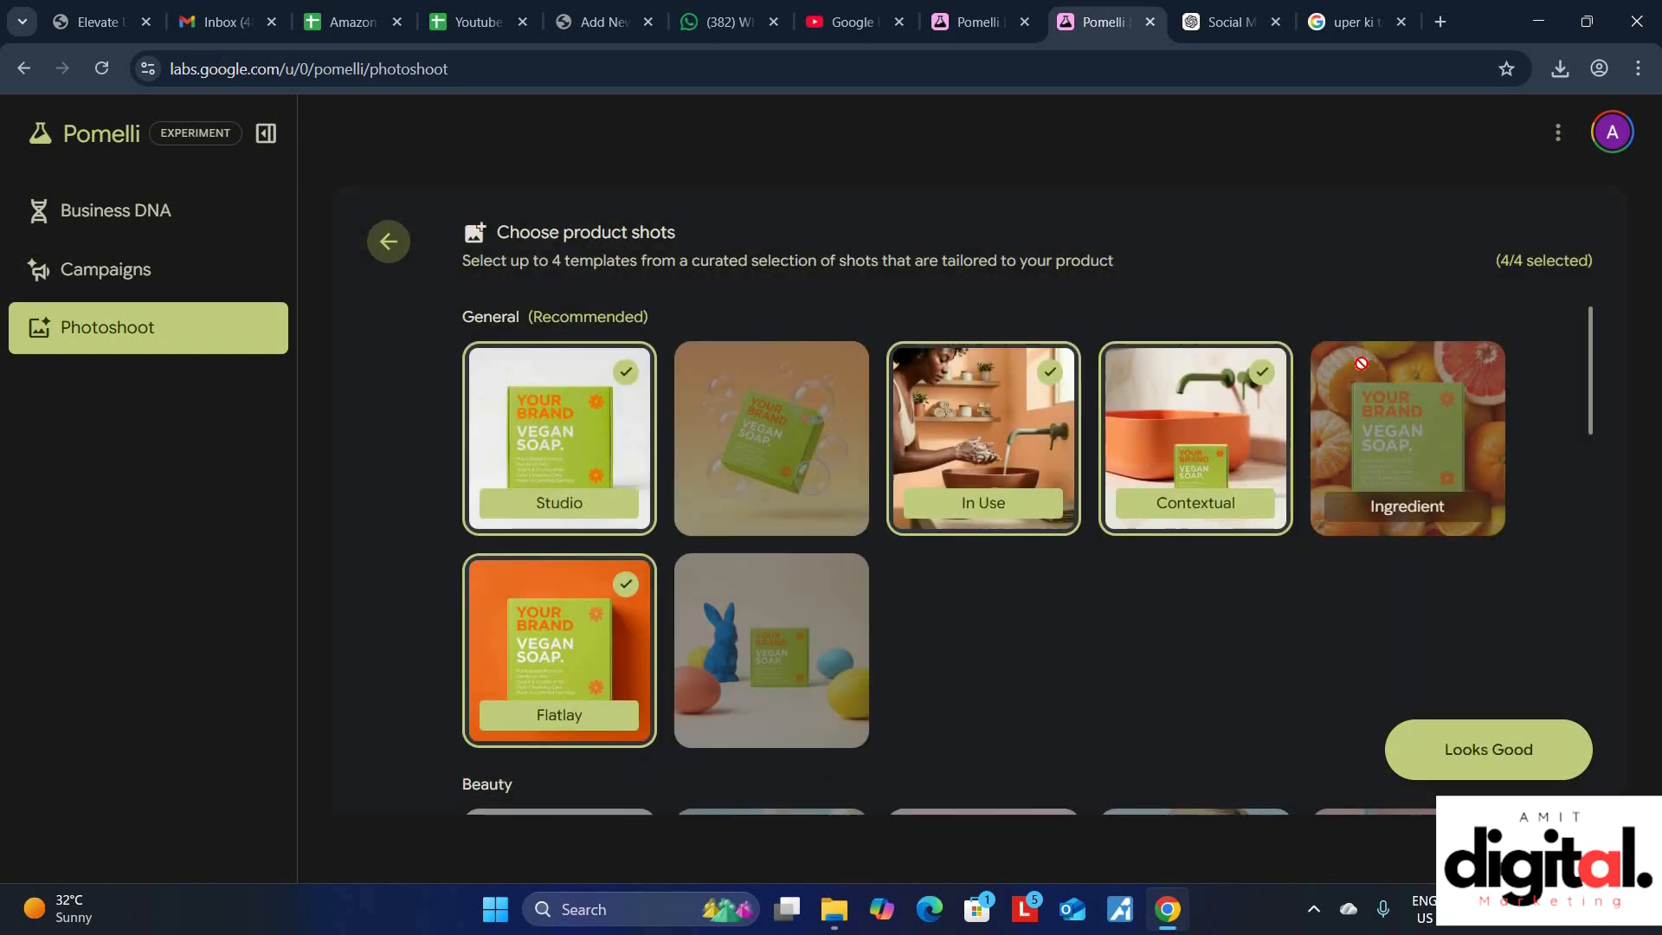
scroll(994, 716, down, 3)
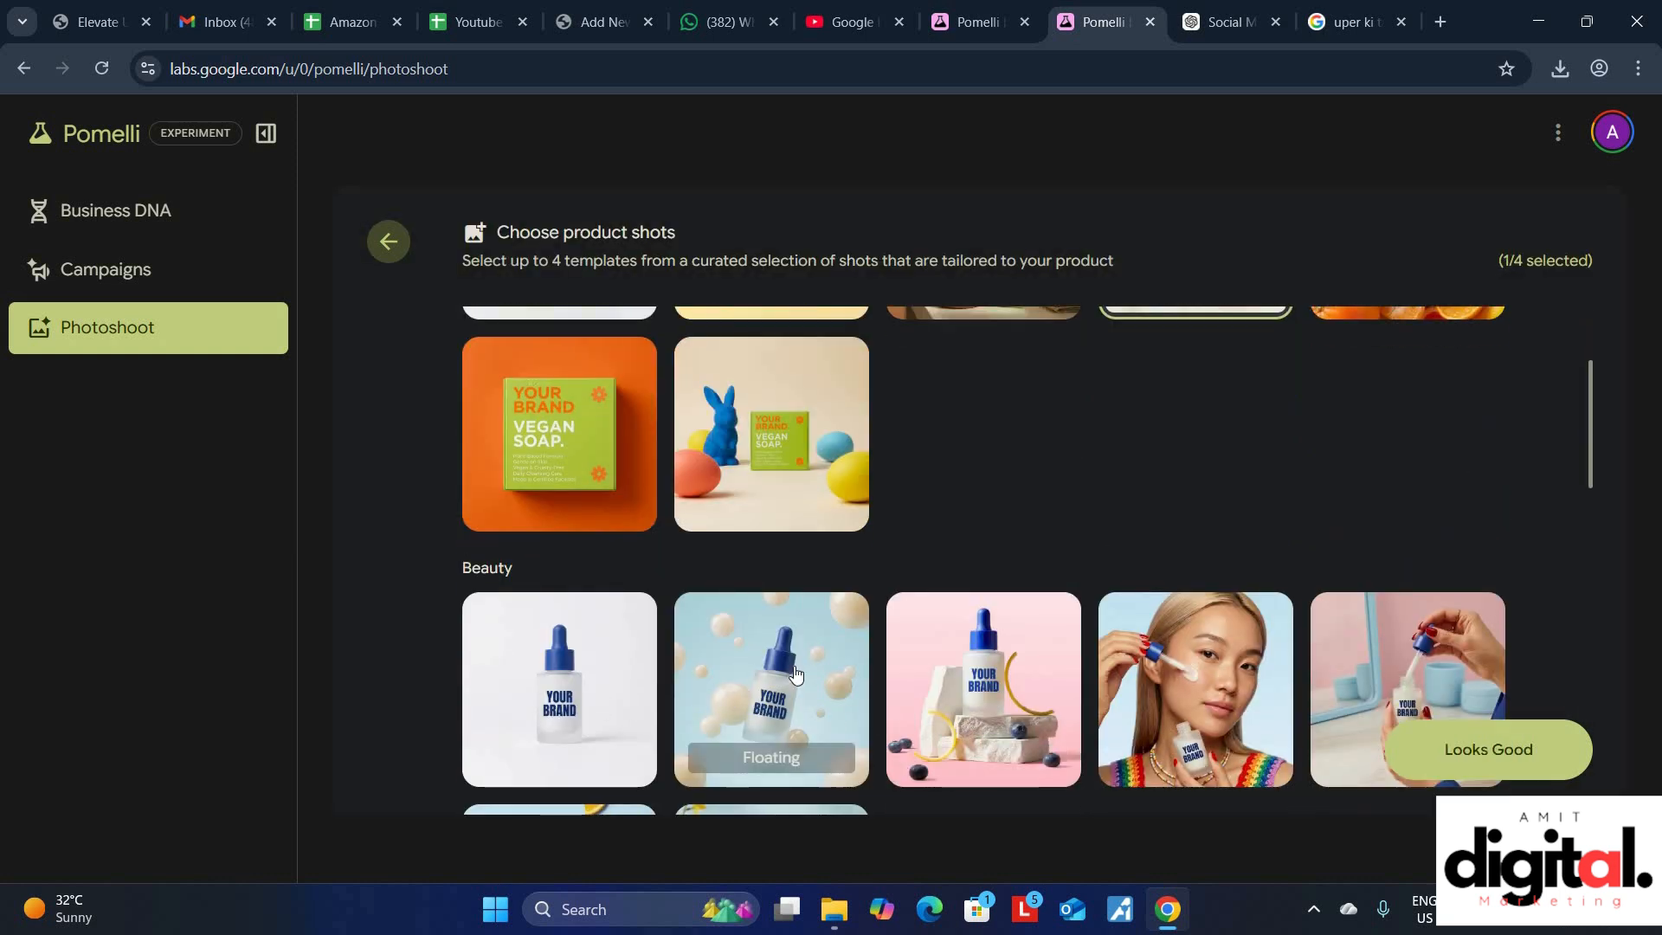
click(795, 675)
click(1198, 664)
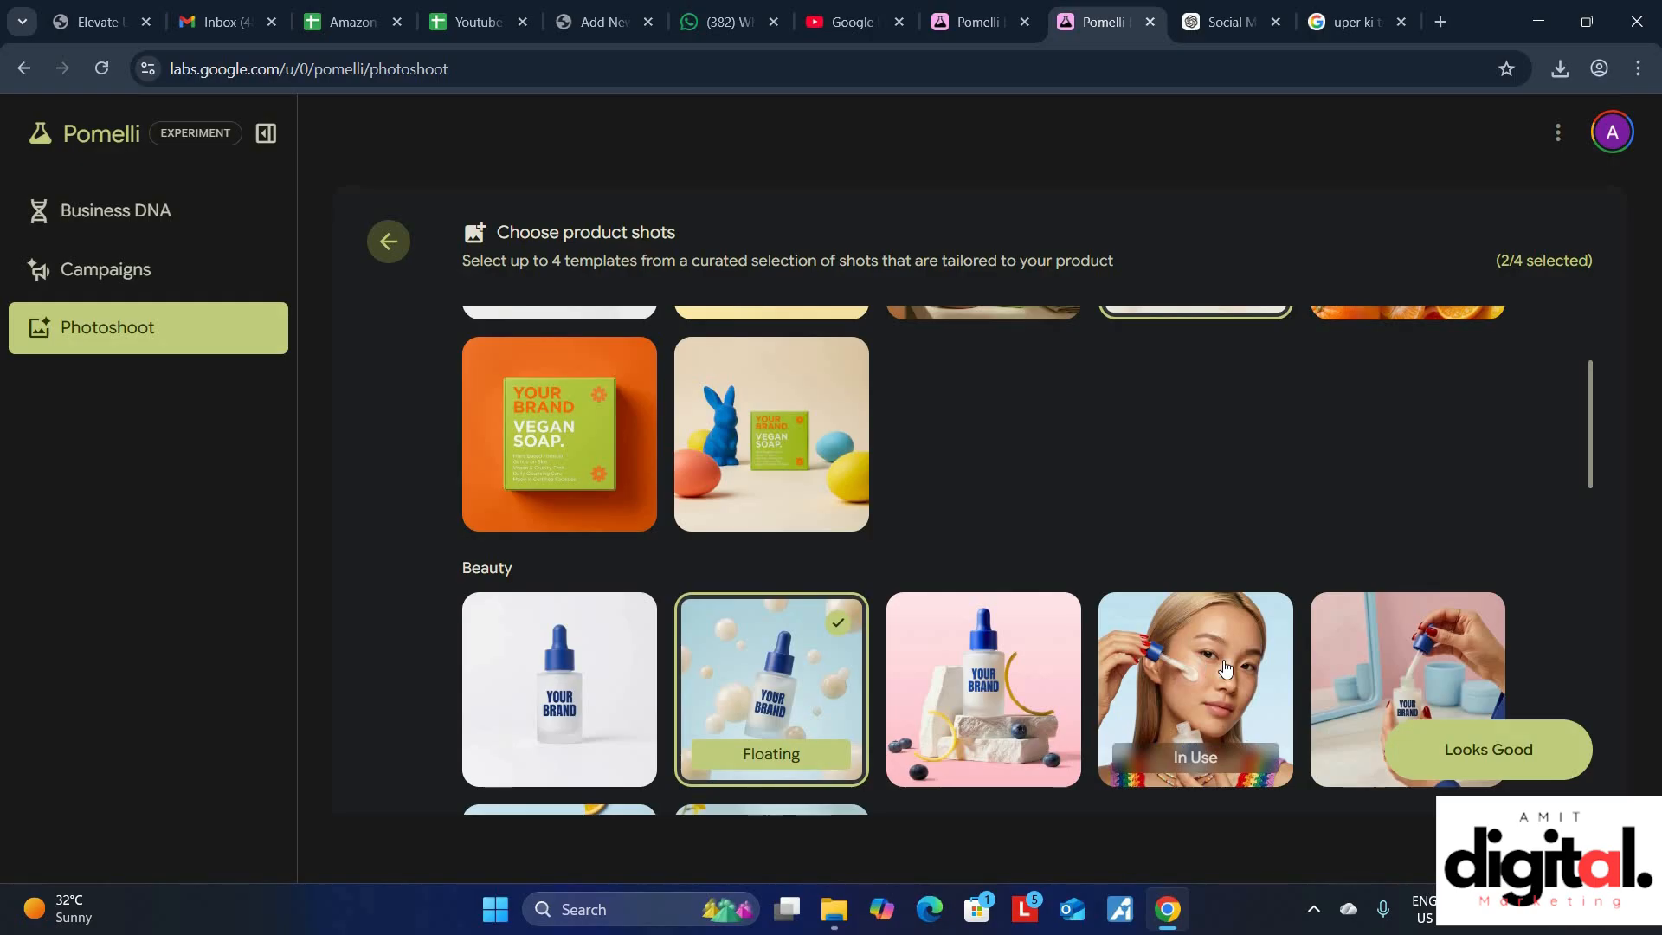
scroll(1031, 664, down, 3)
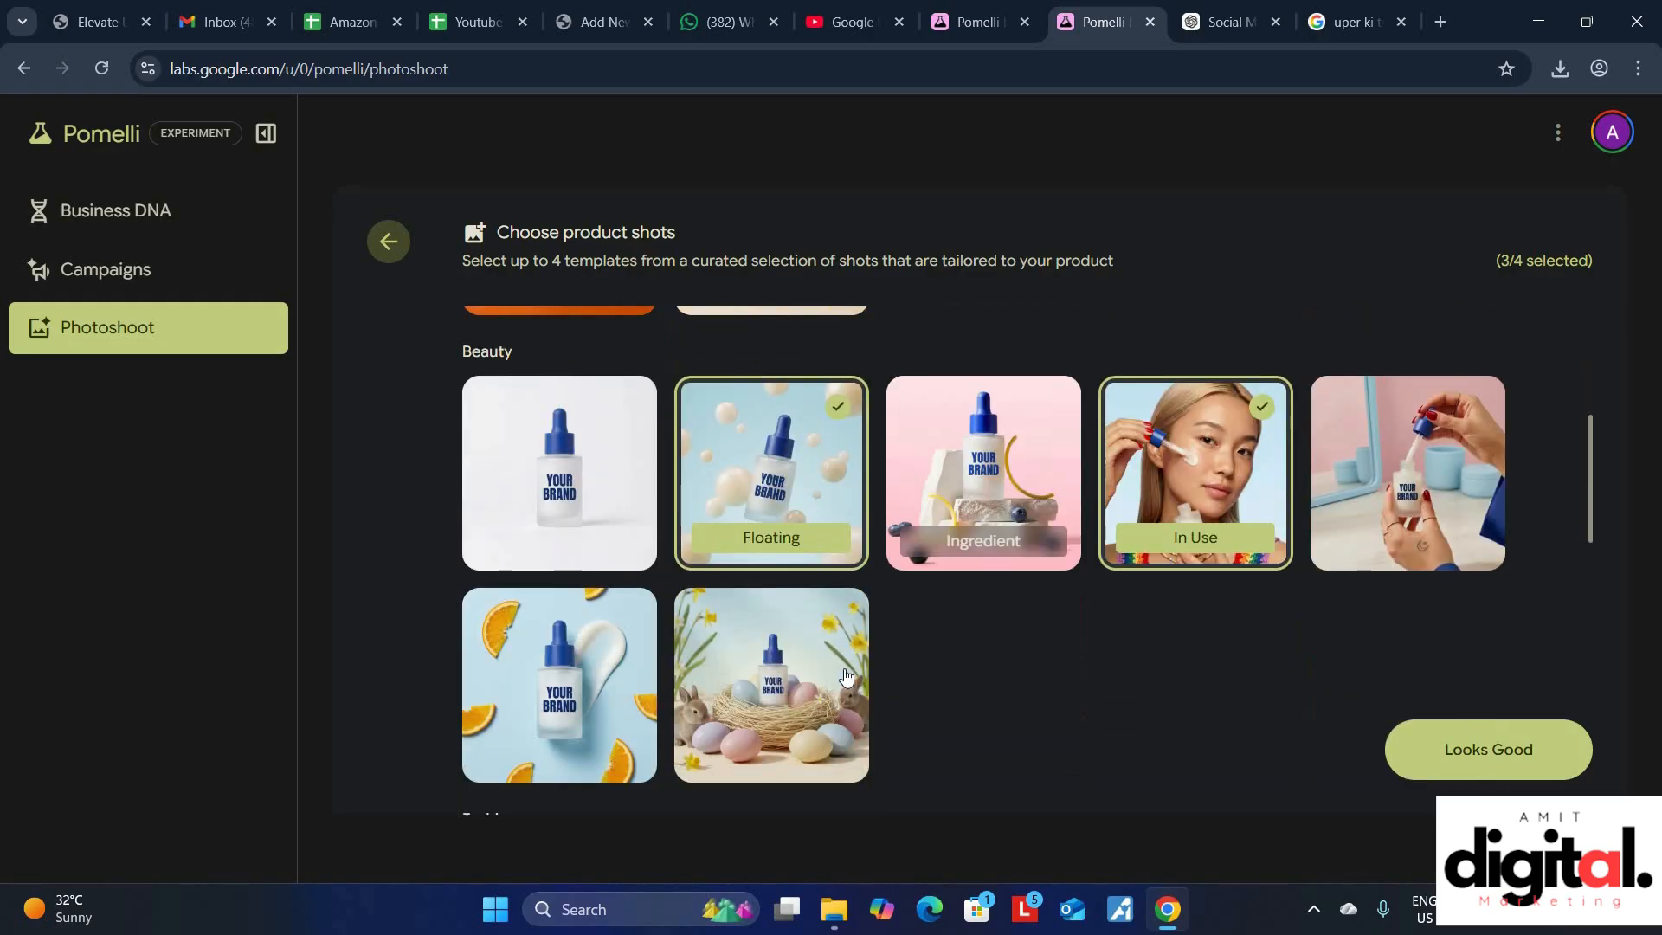
click(783, 673)
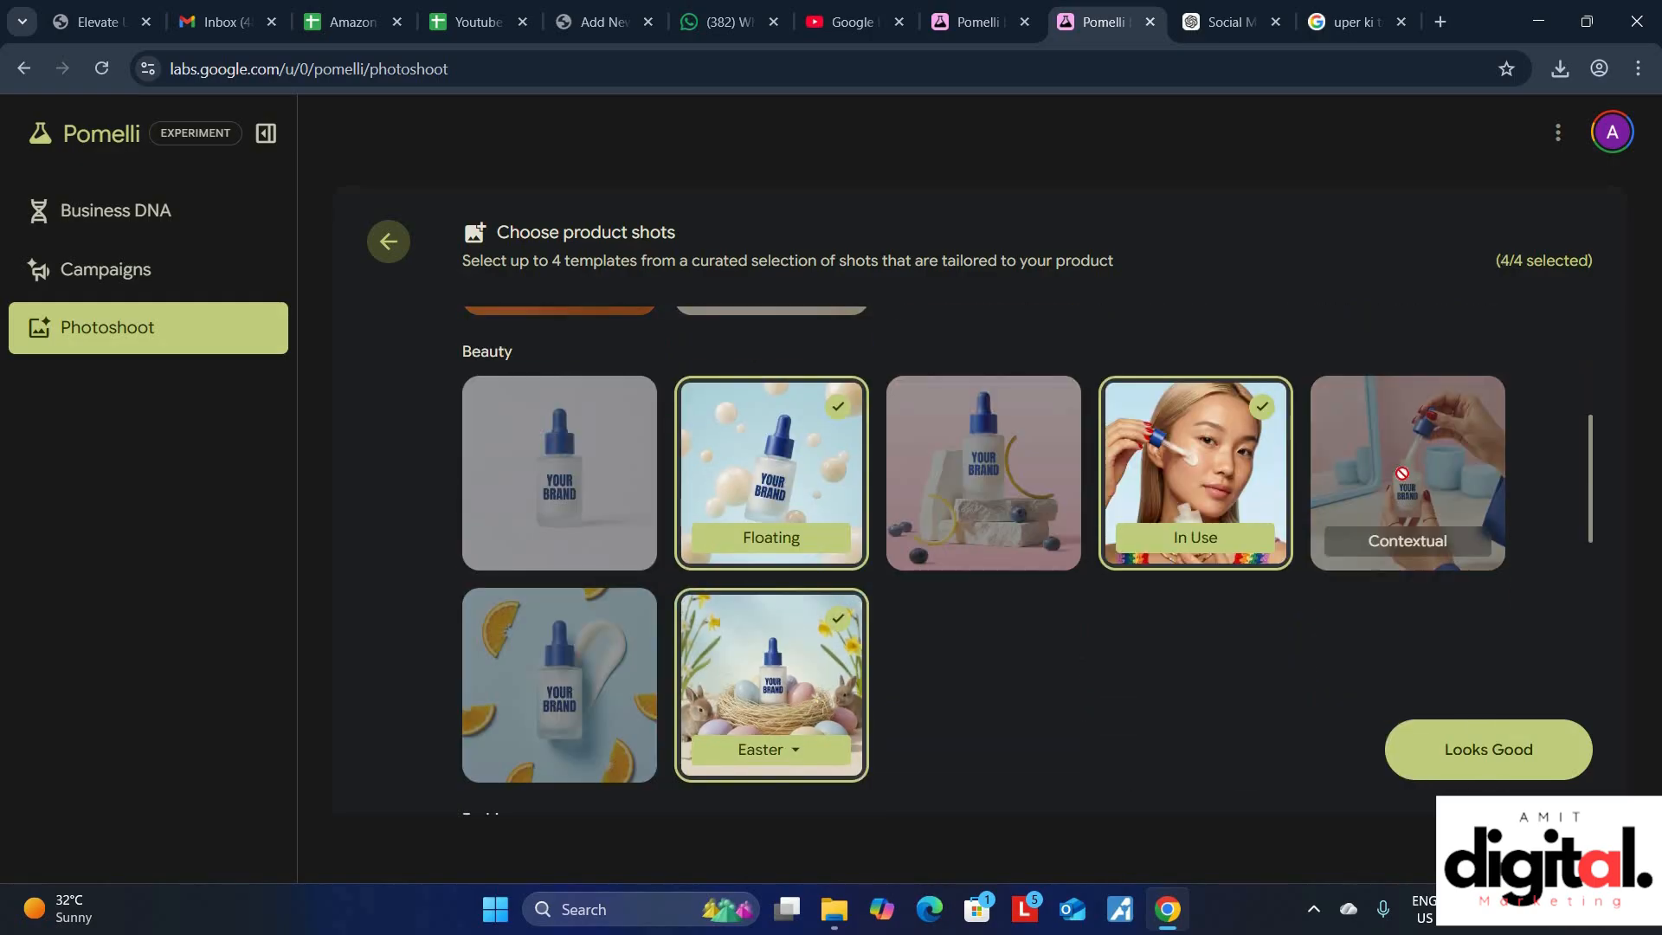
Swap the General Contextual template for the Beauty Contextual one and create the photoshoot.
scroll(1236, 620, up, 5)
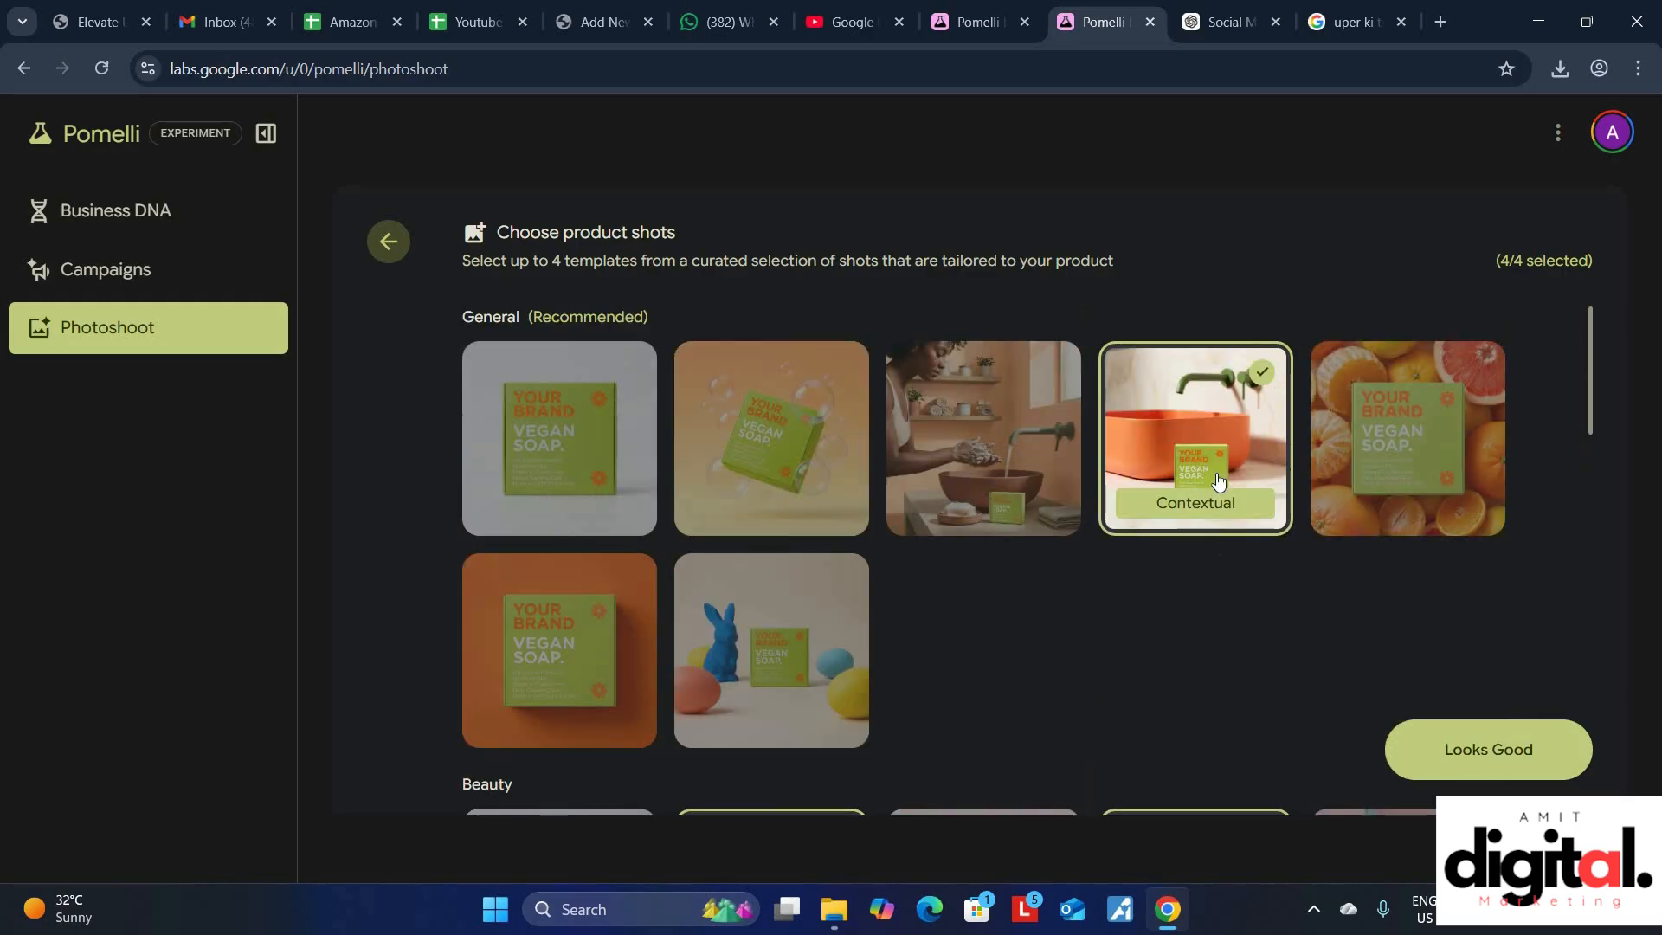
click(1208, 528)
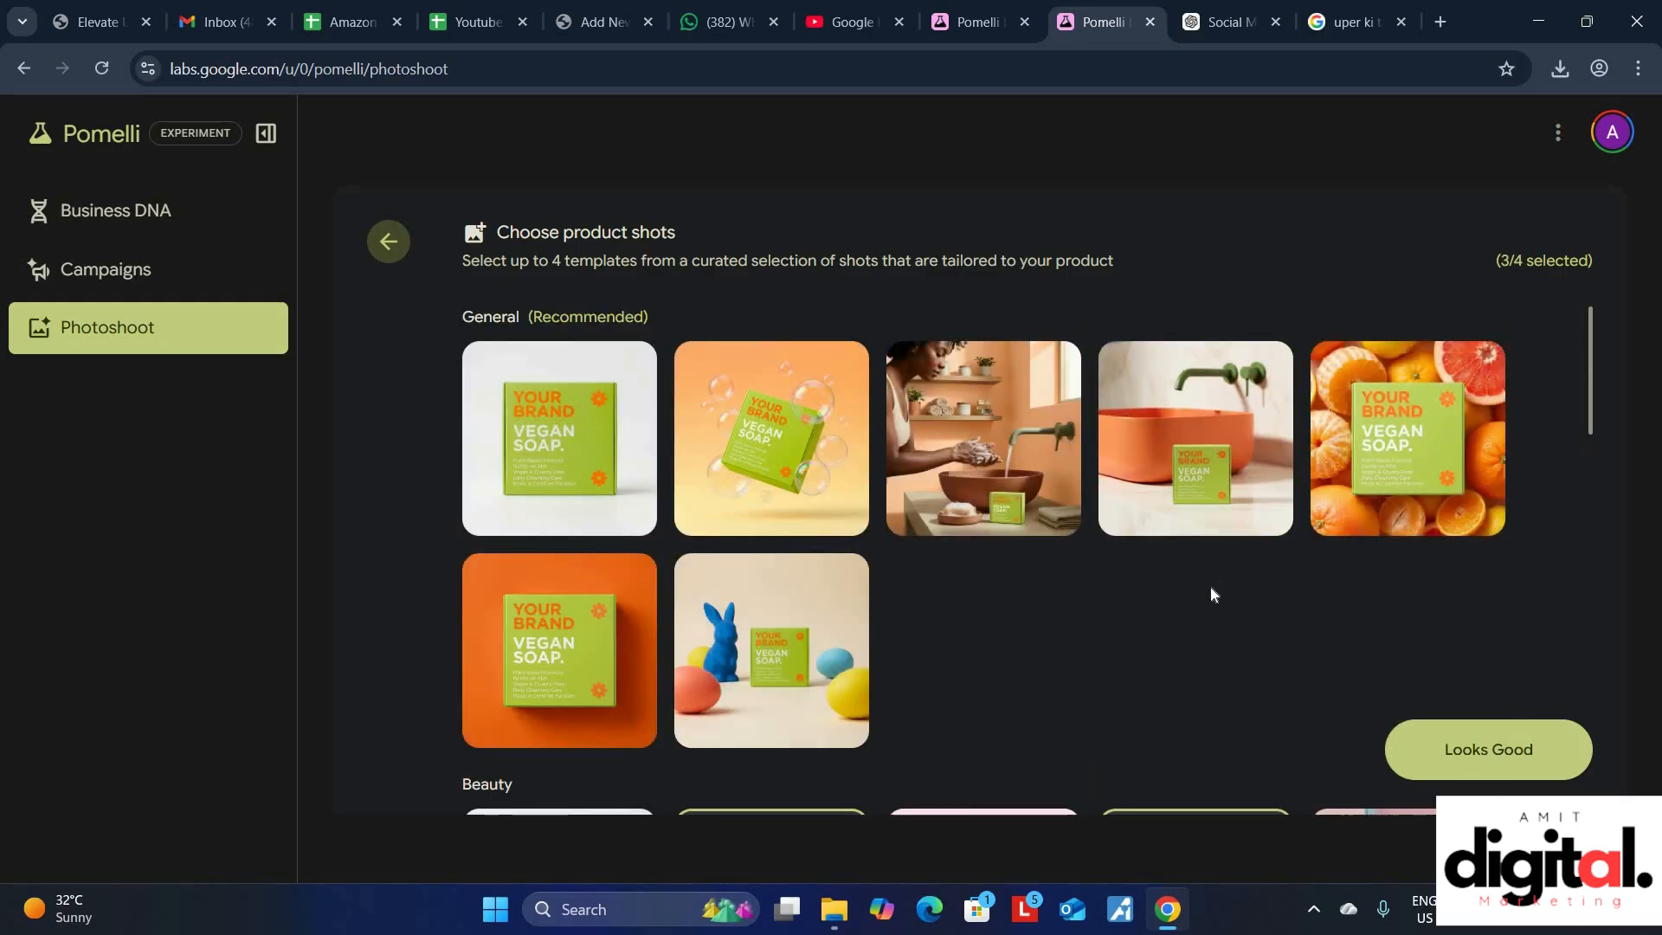
scroll(1210, 585, down, 5)
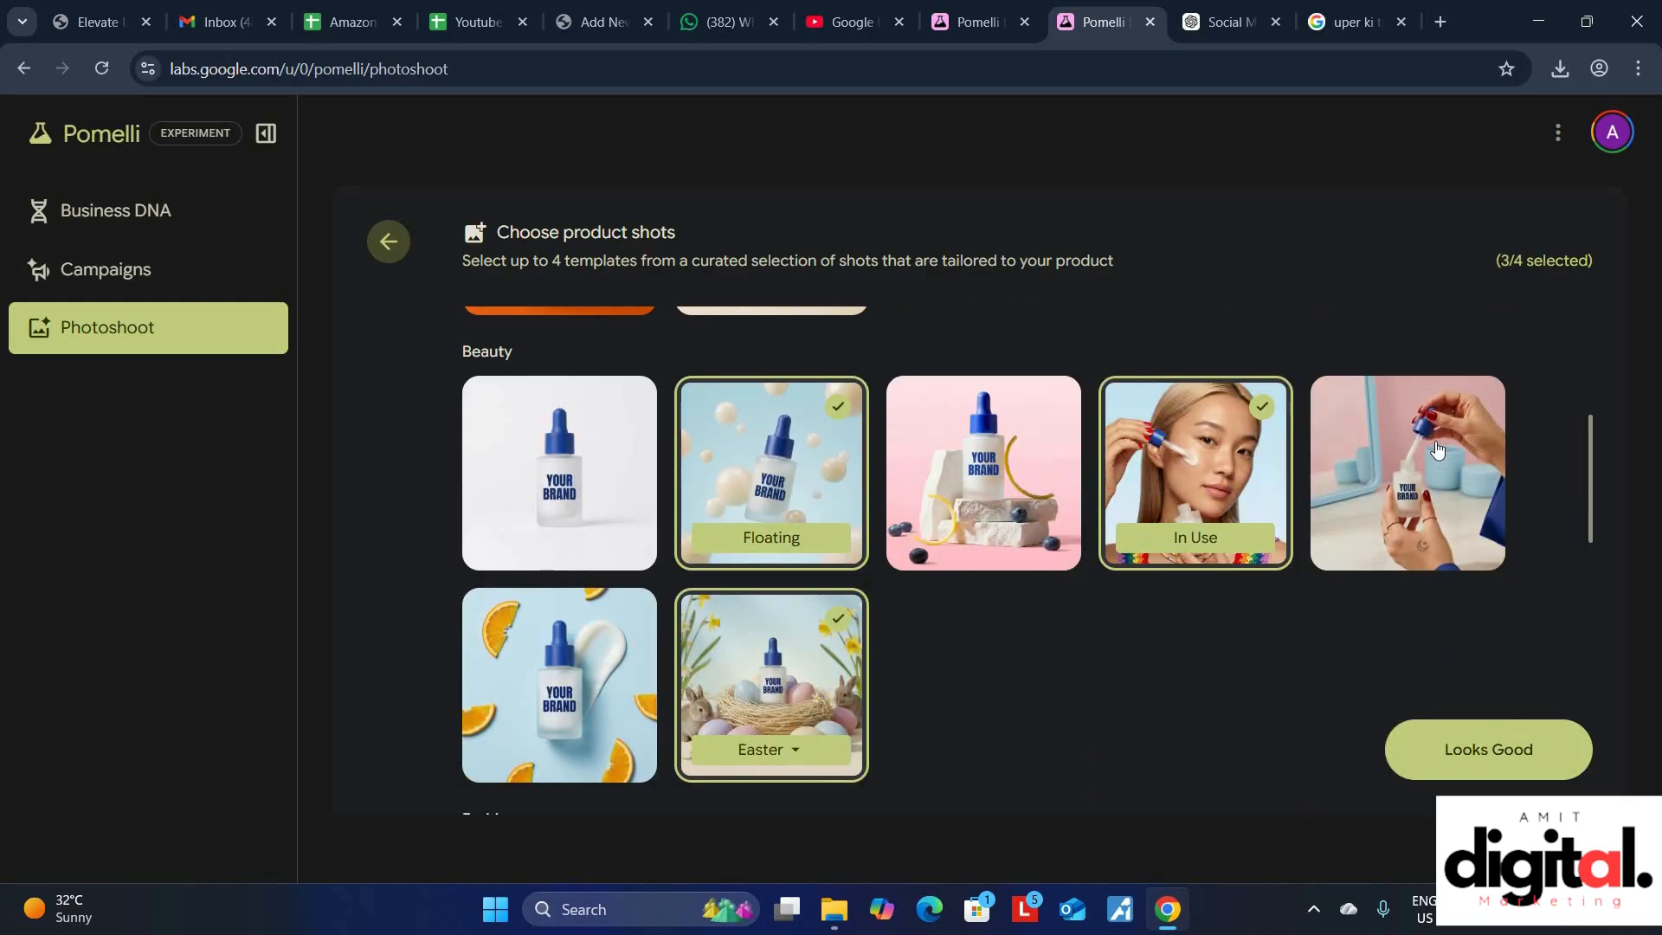
click(1437, 449)
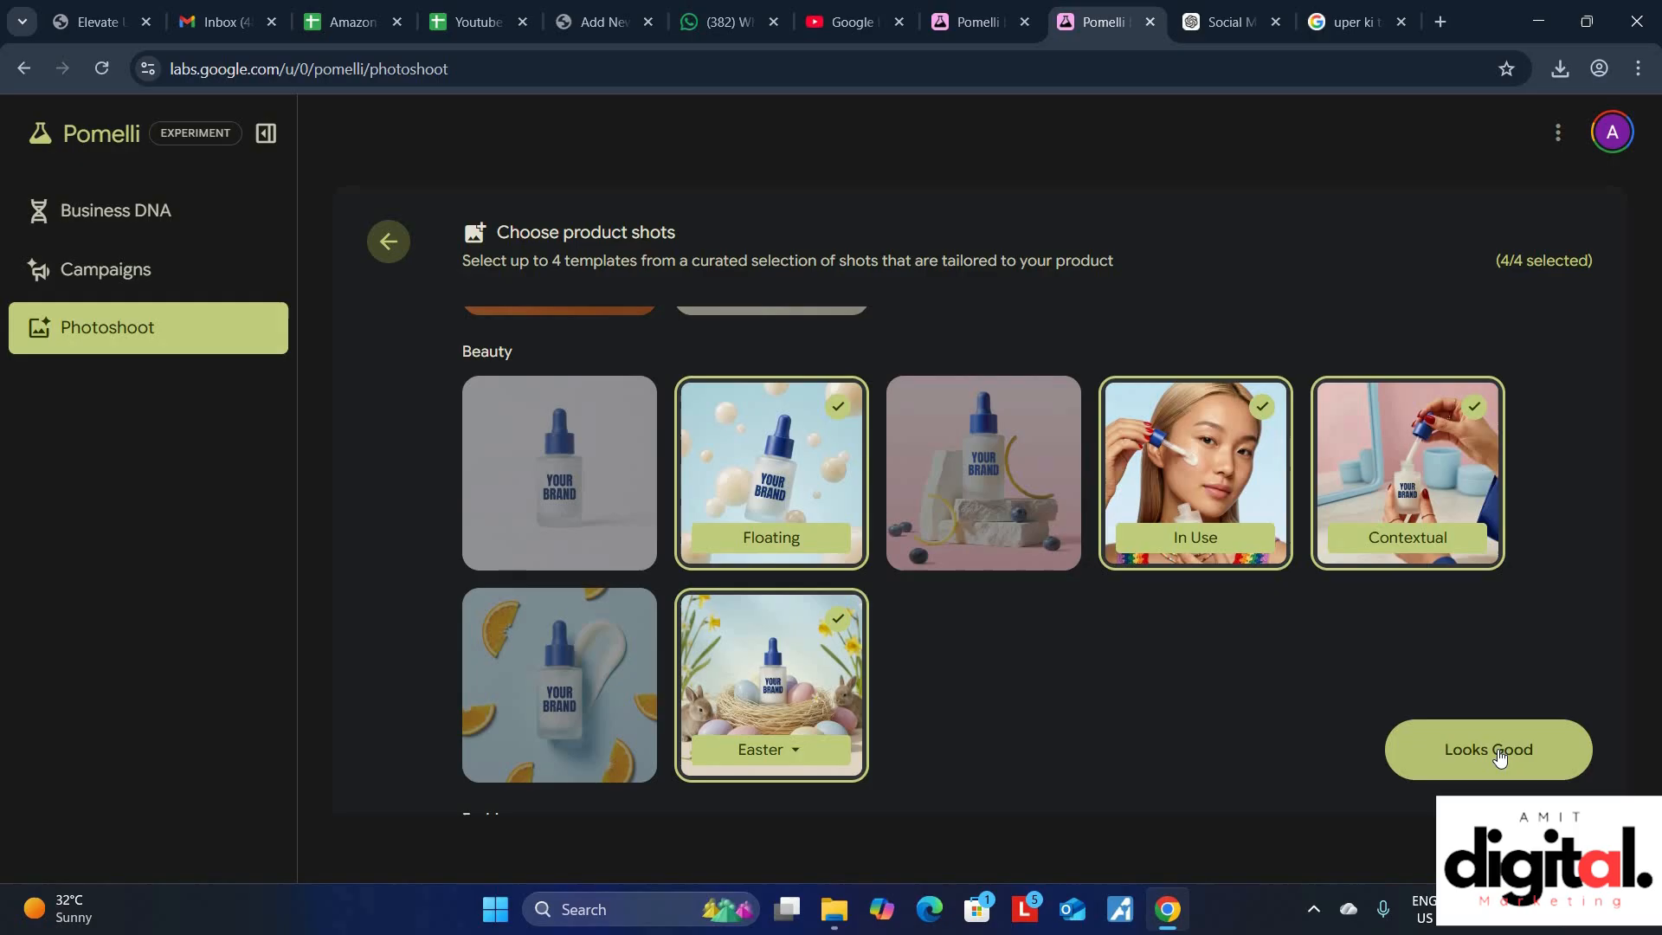
click(1501, 758)
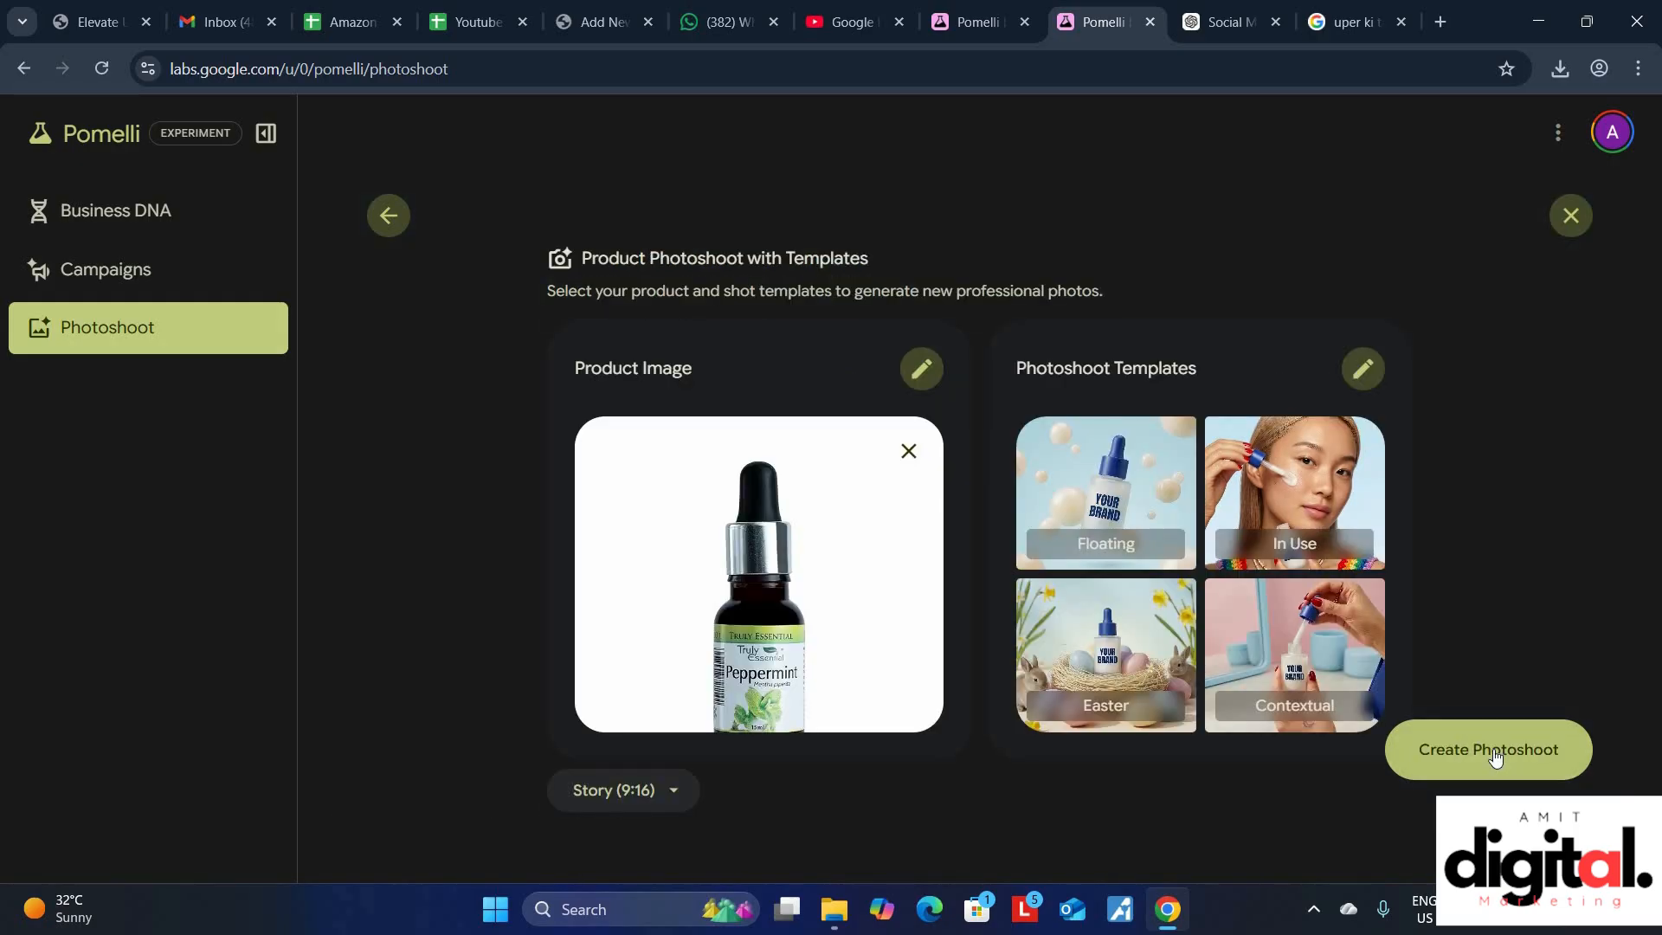
click(1493, 750)
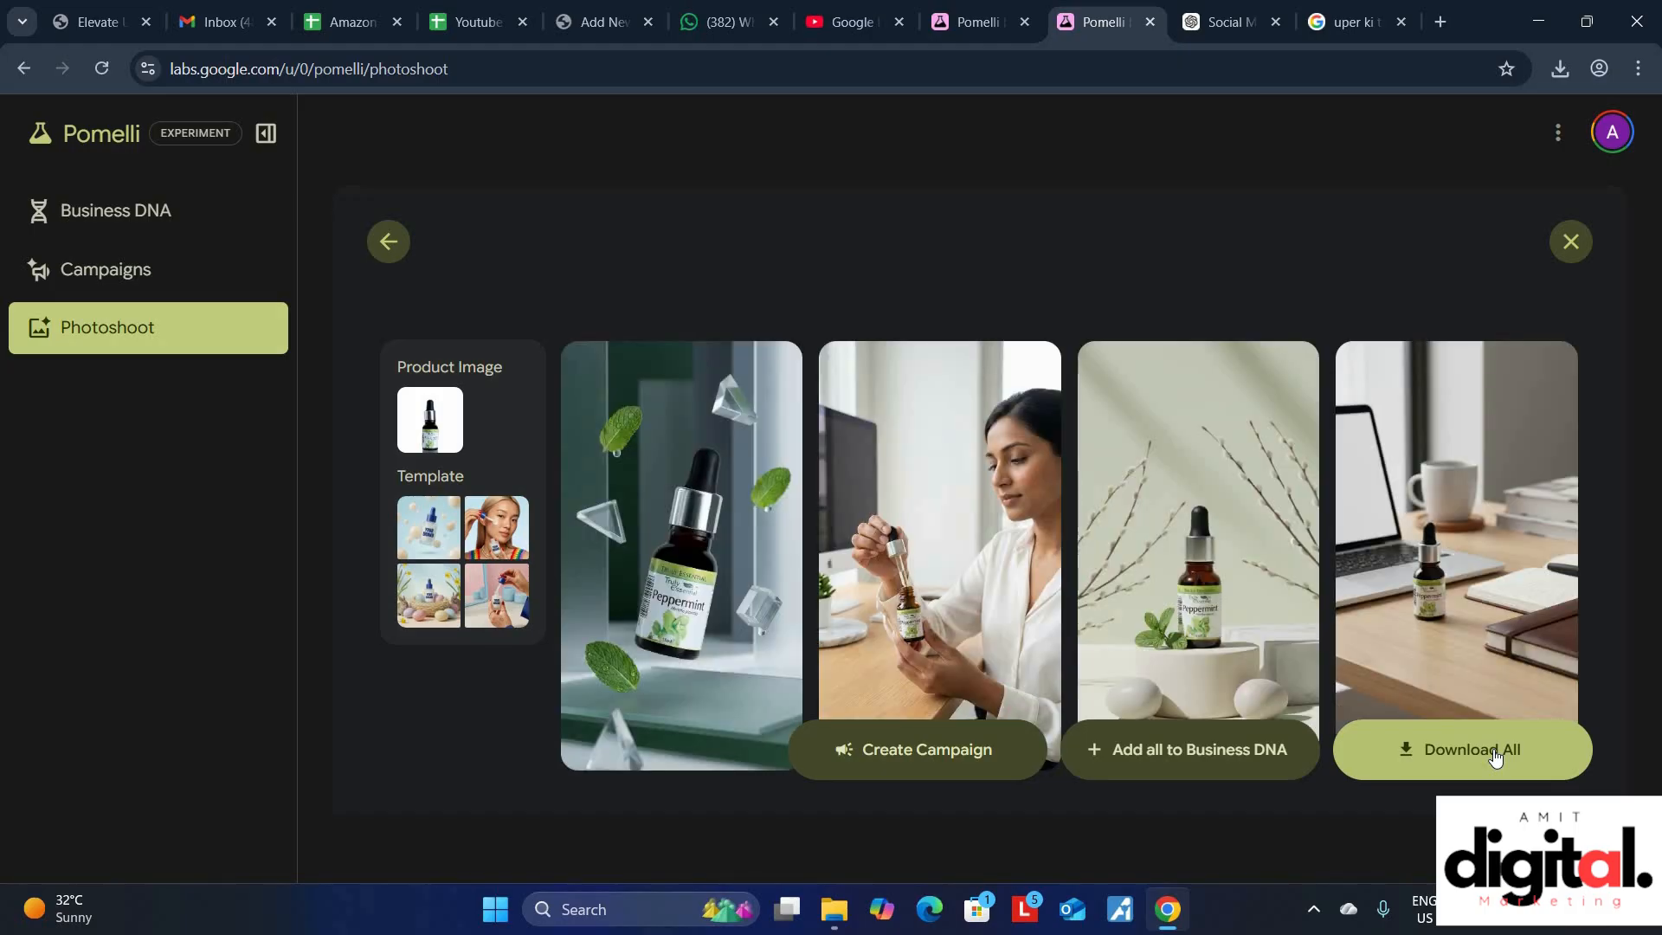
Open the generated photo of the woman holding the dropper and apply the edit prompt "i want to make major focus on product and lady face".
mouse_move(942, 596)
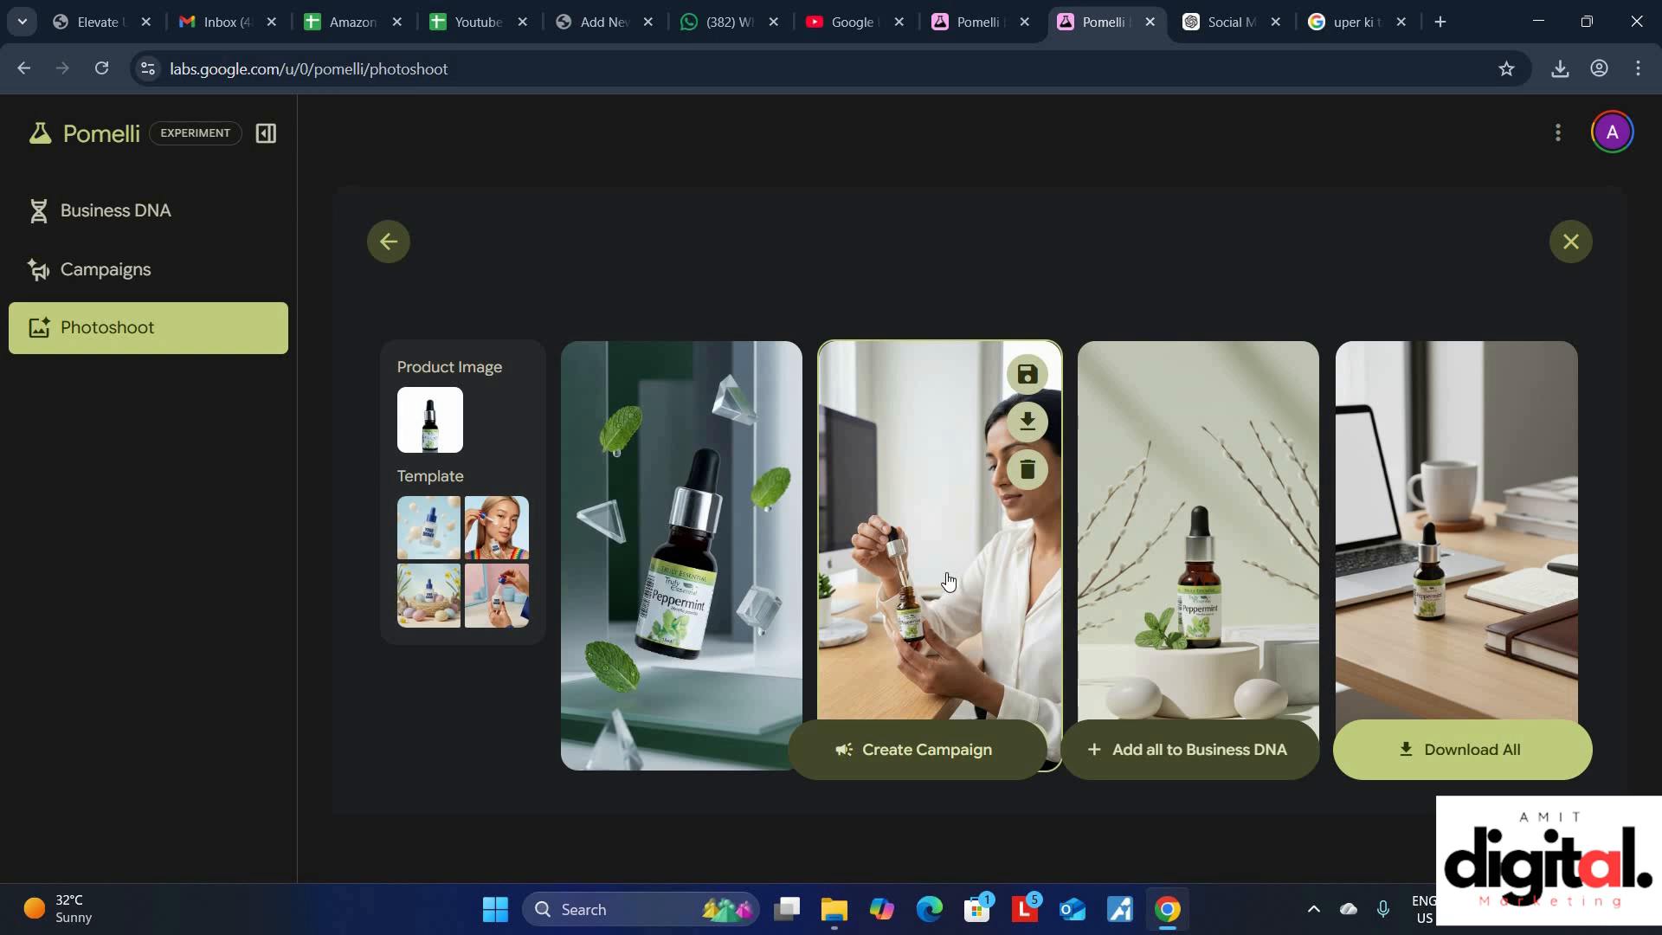
click(913, 564)
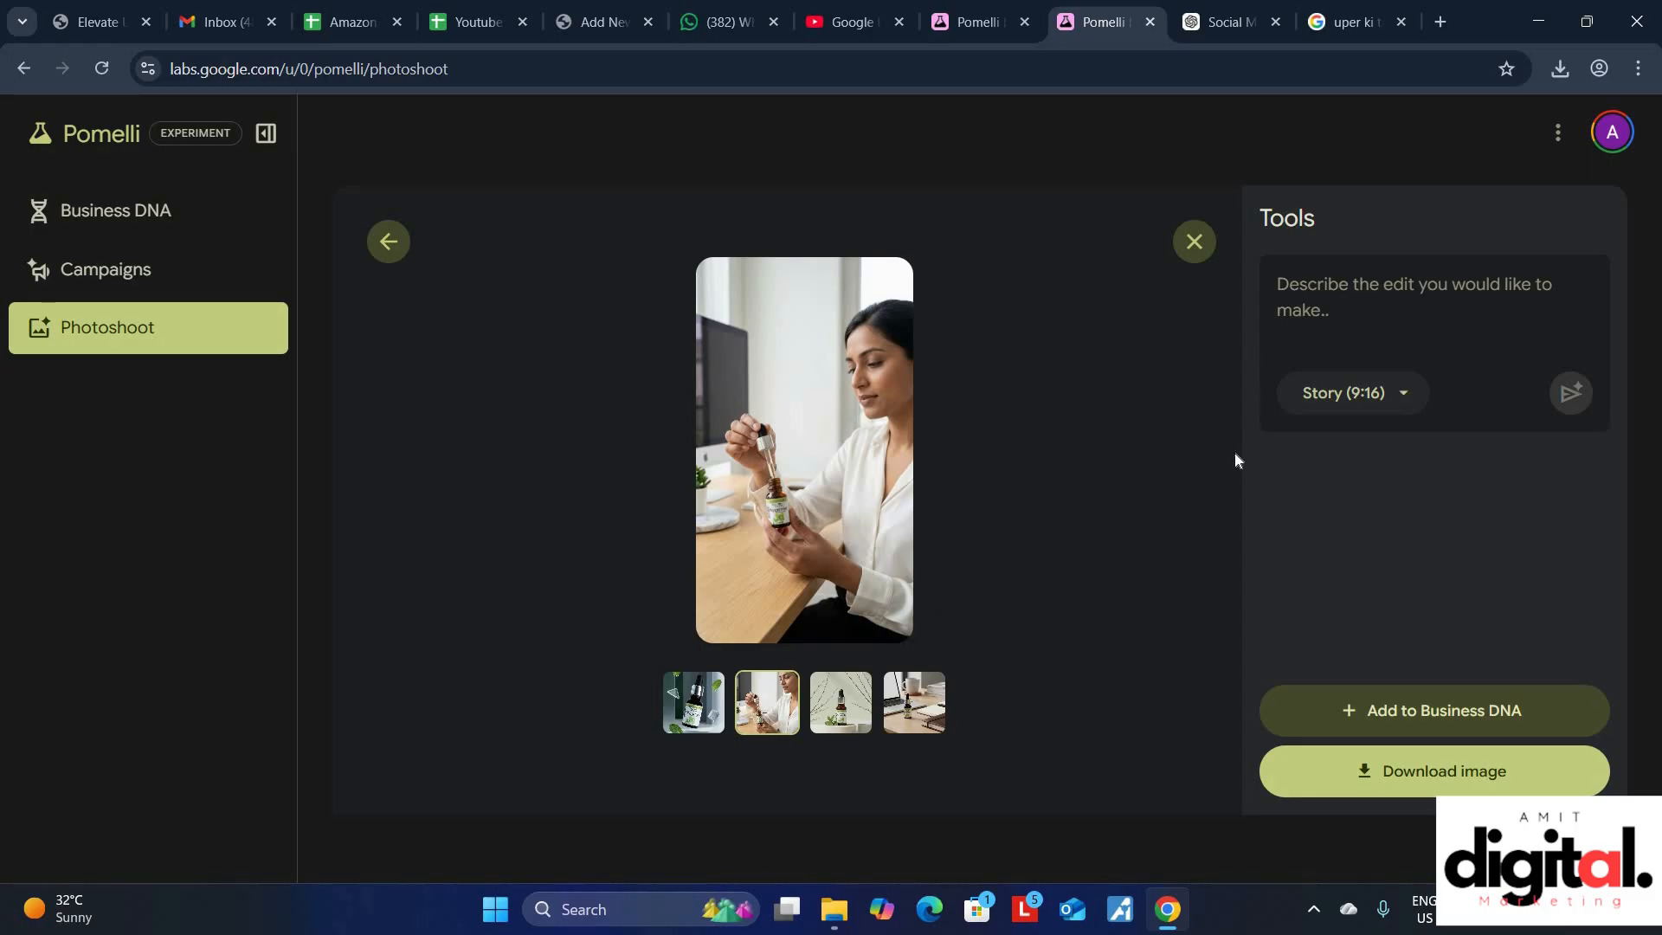
click(1396, 391)
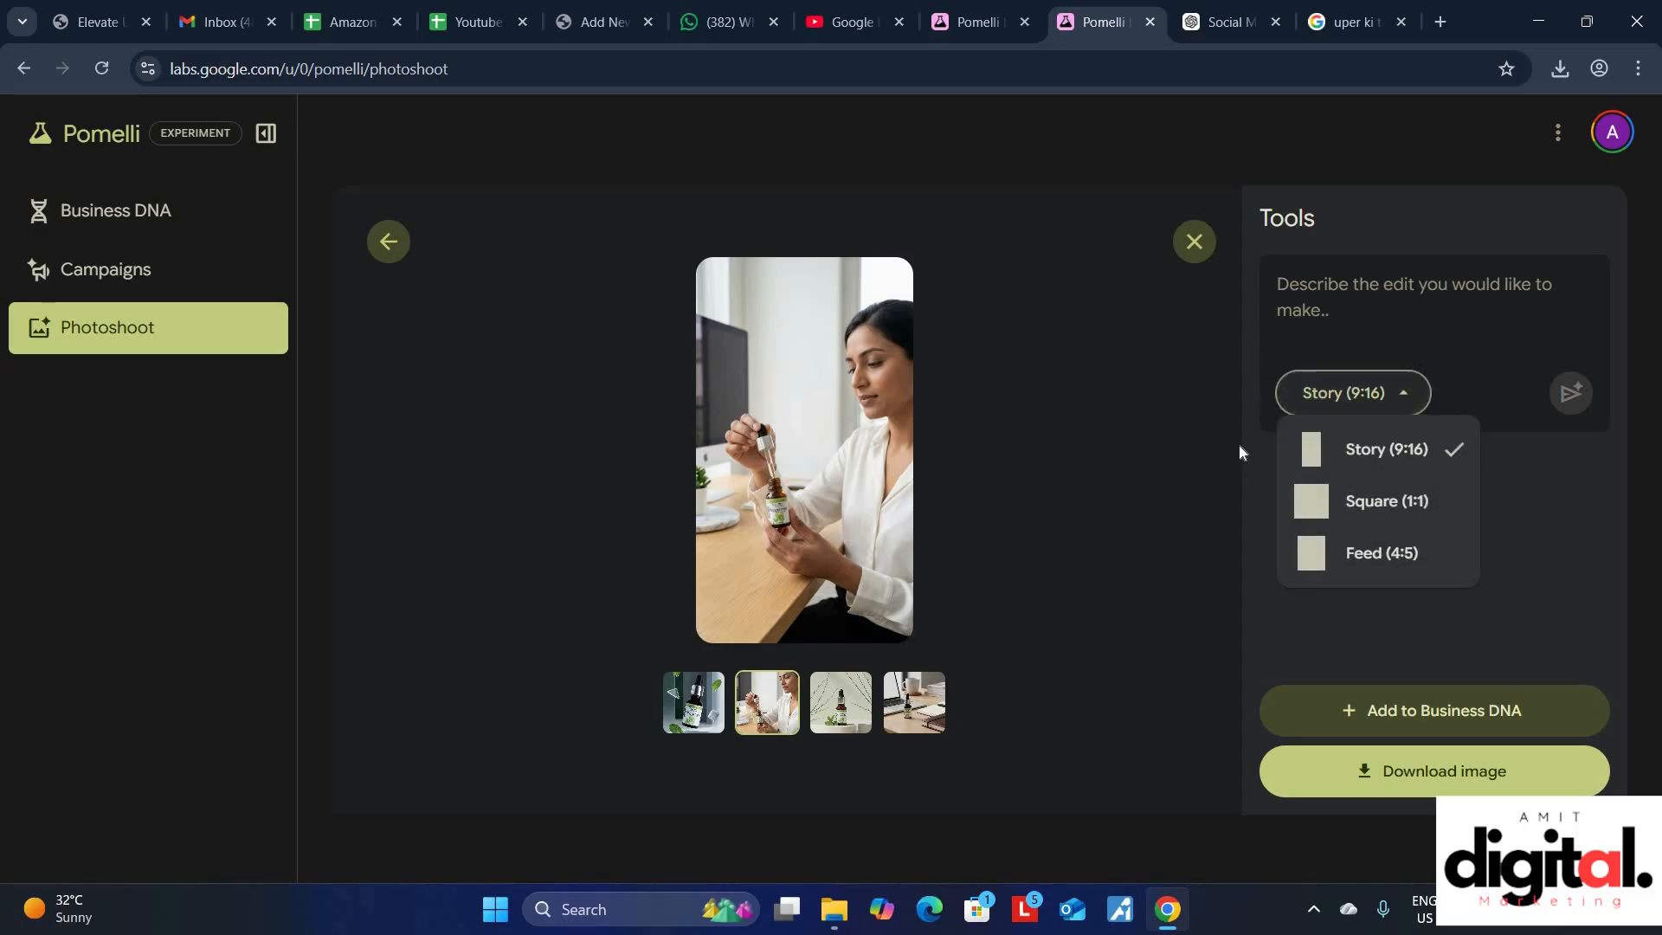
click(1352, 340)
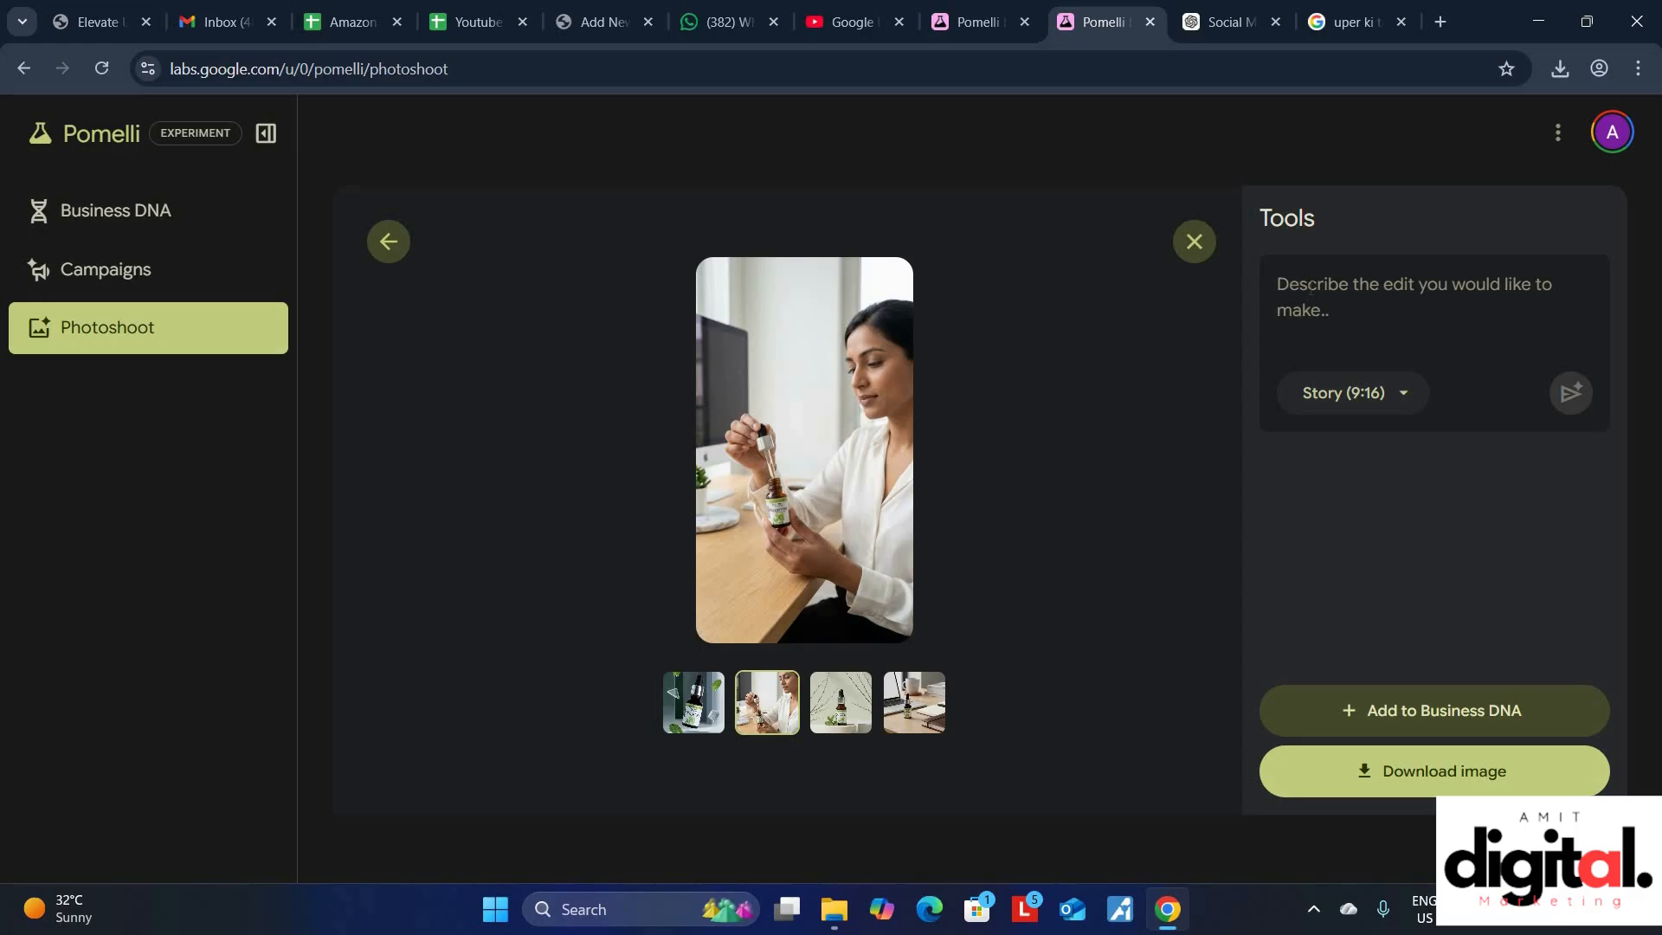
text(i want to m)
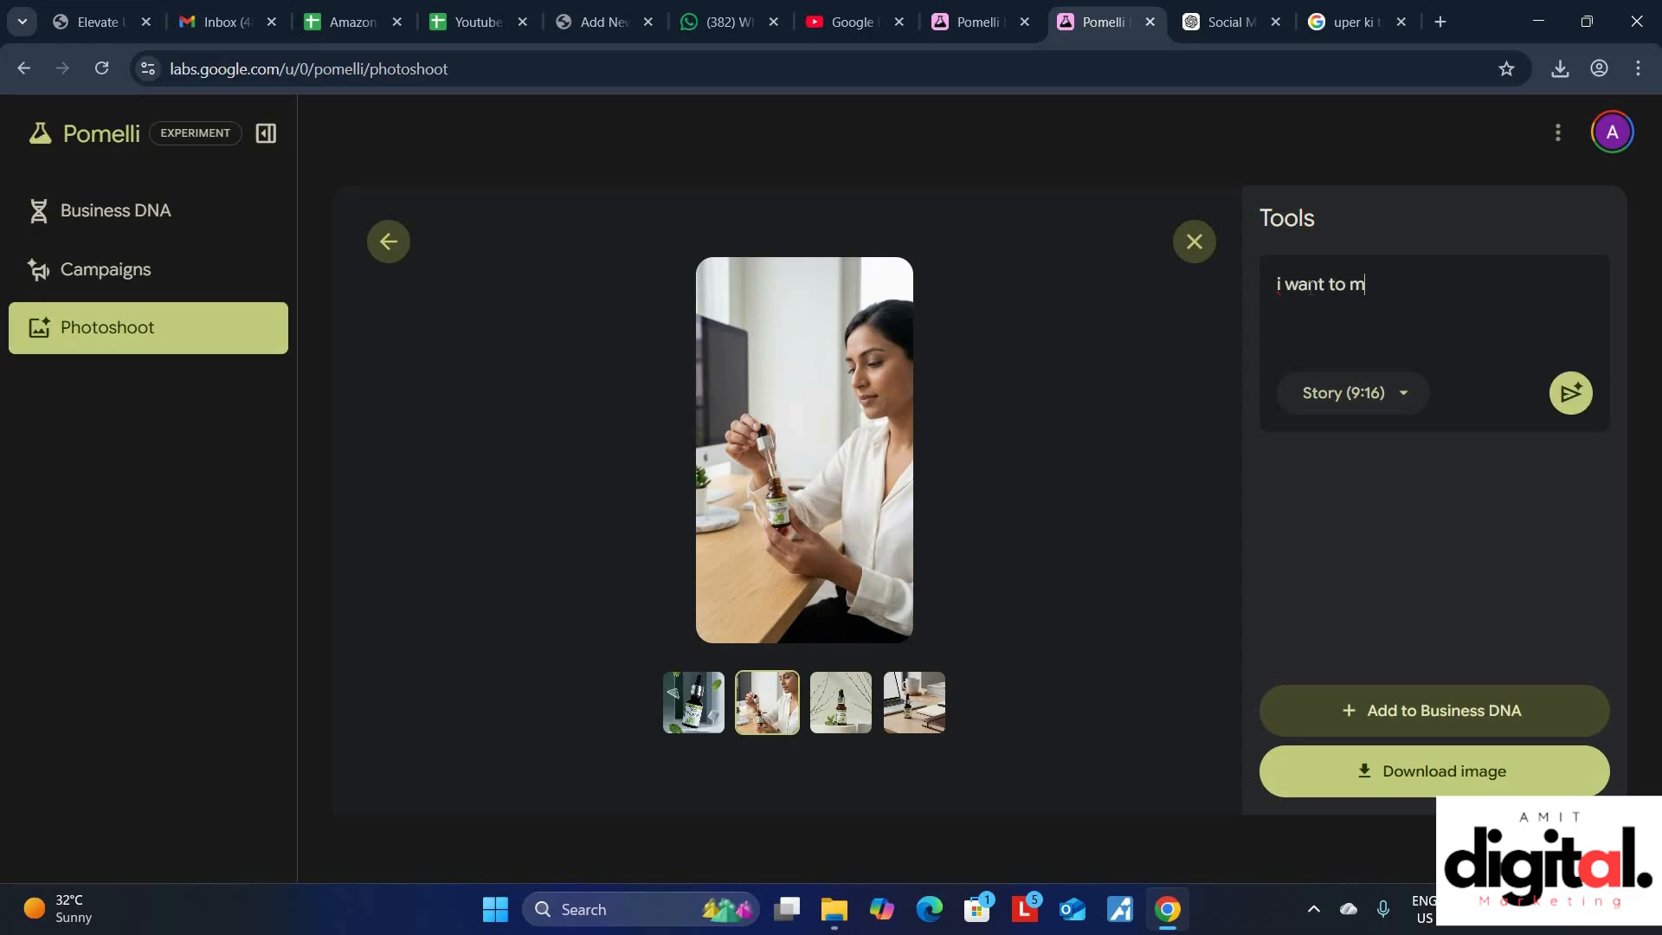
text(cus on product )
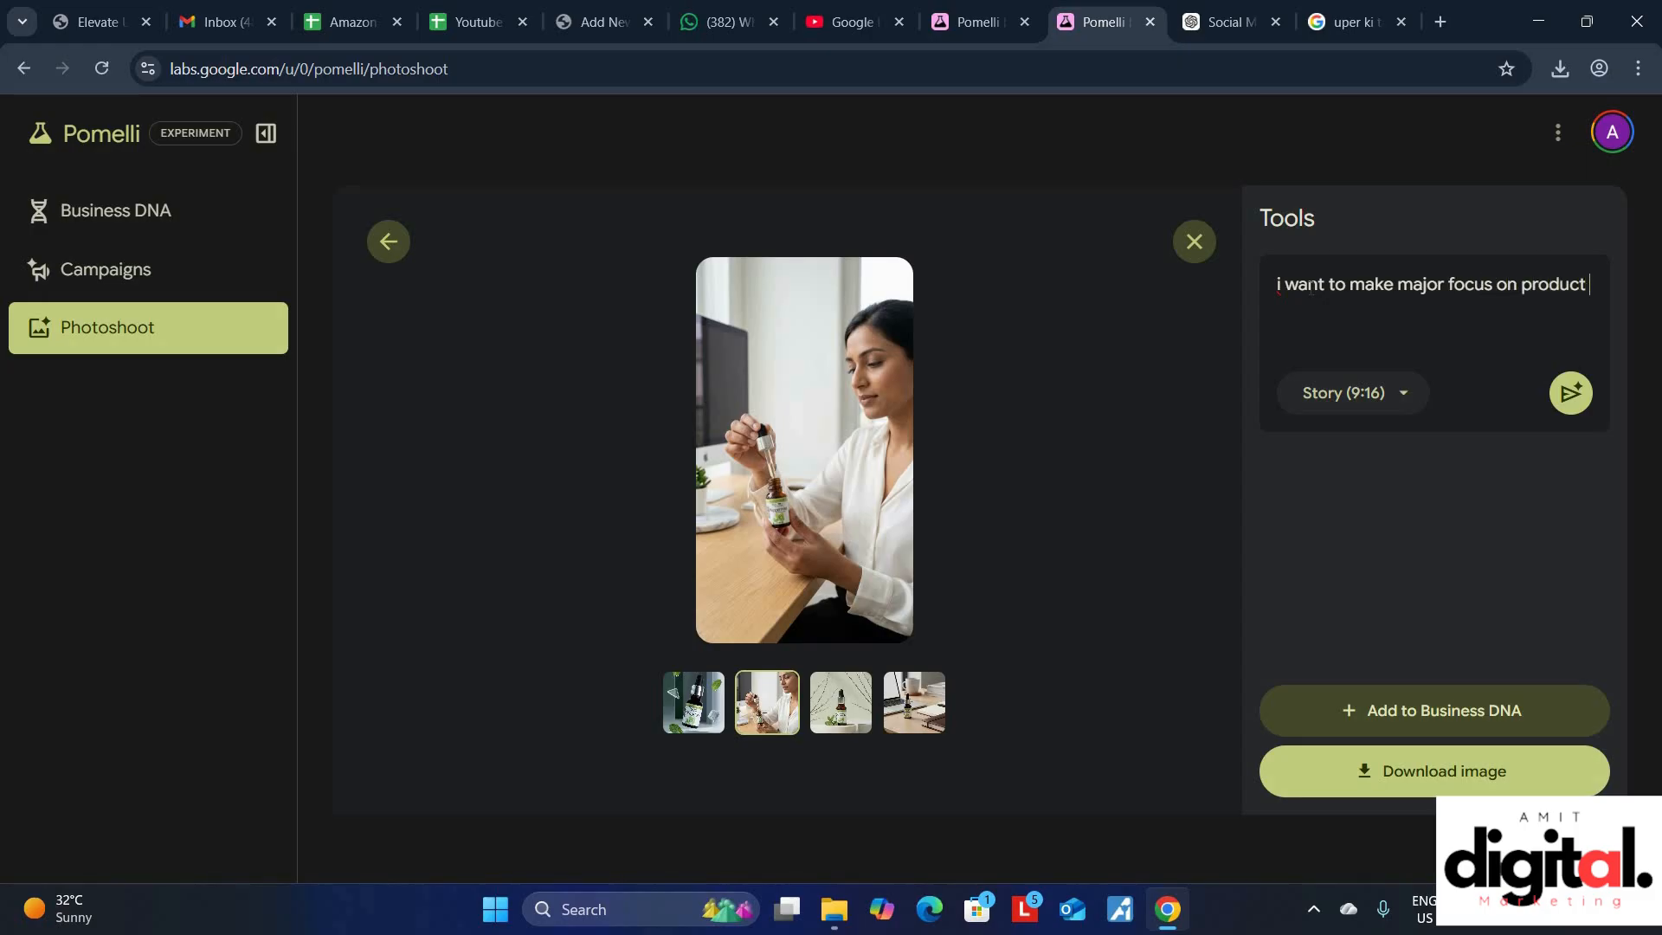
text(and lady face)
key(Return)
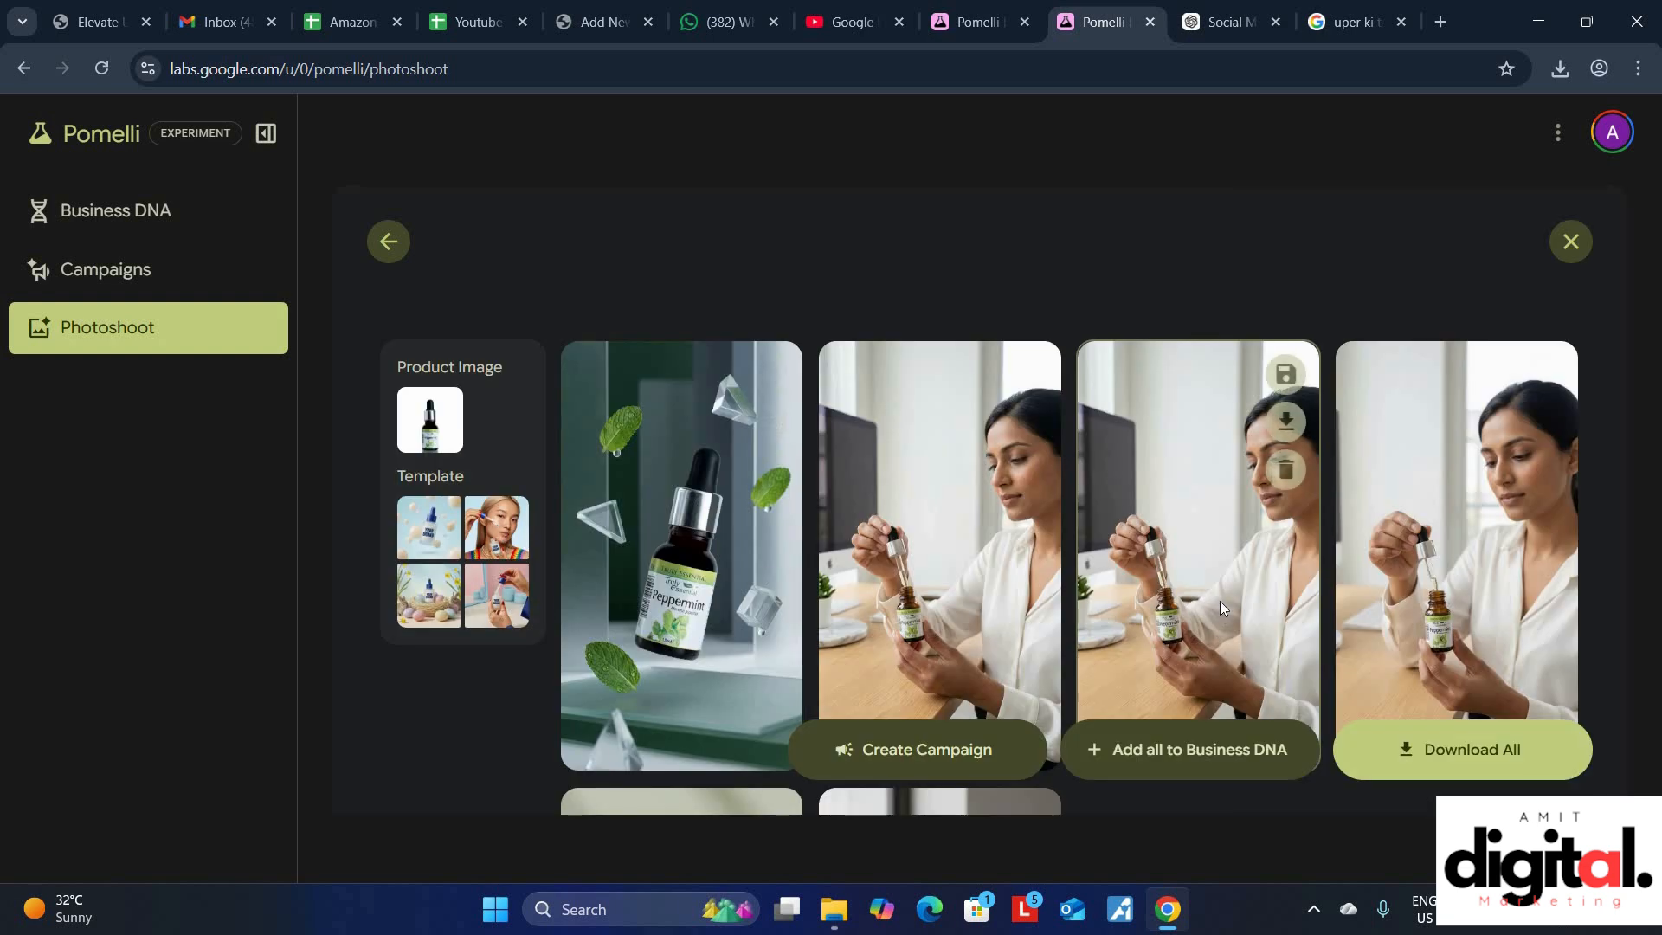
Open the edited version showing the woman's whole face and add it to Business DNA.
scroll(1219, 599, down, 3)
scroll(953, 567, up, 3)
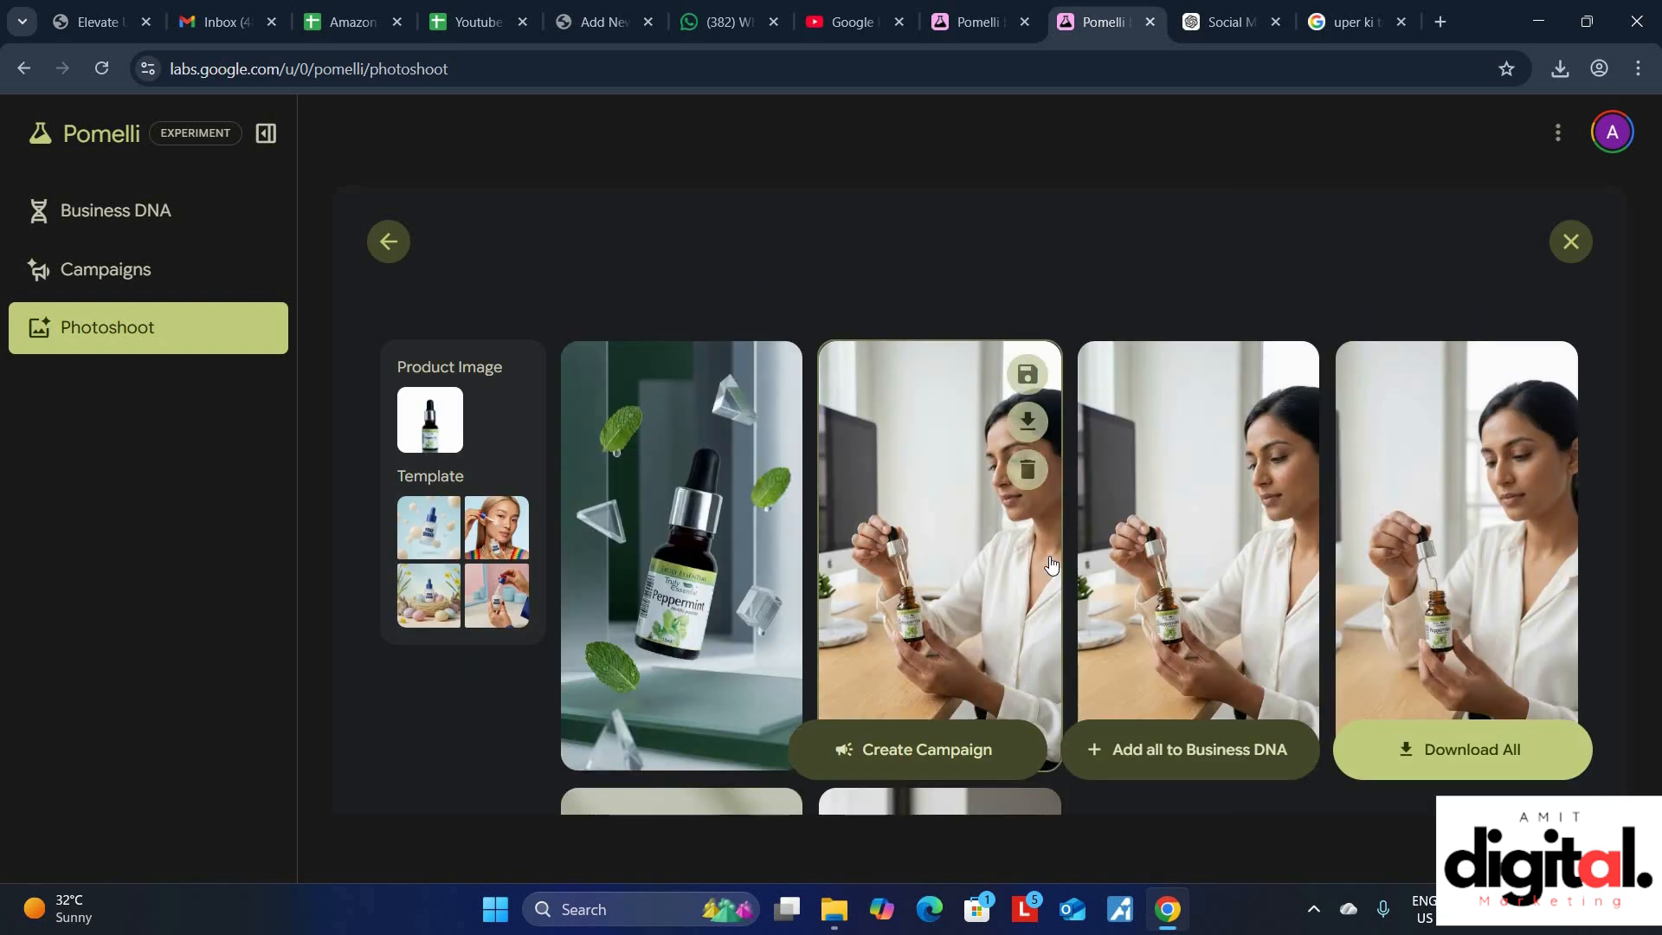
click(1433, 526)
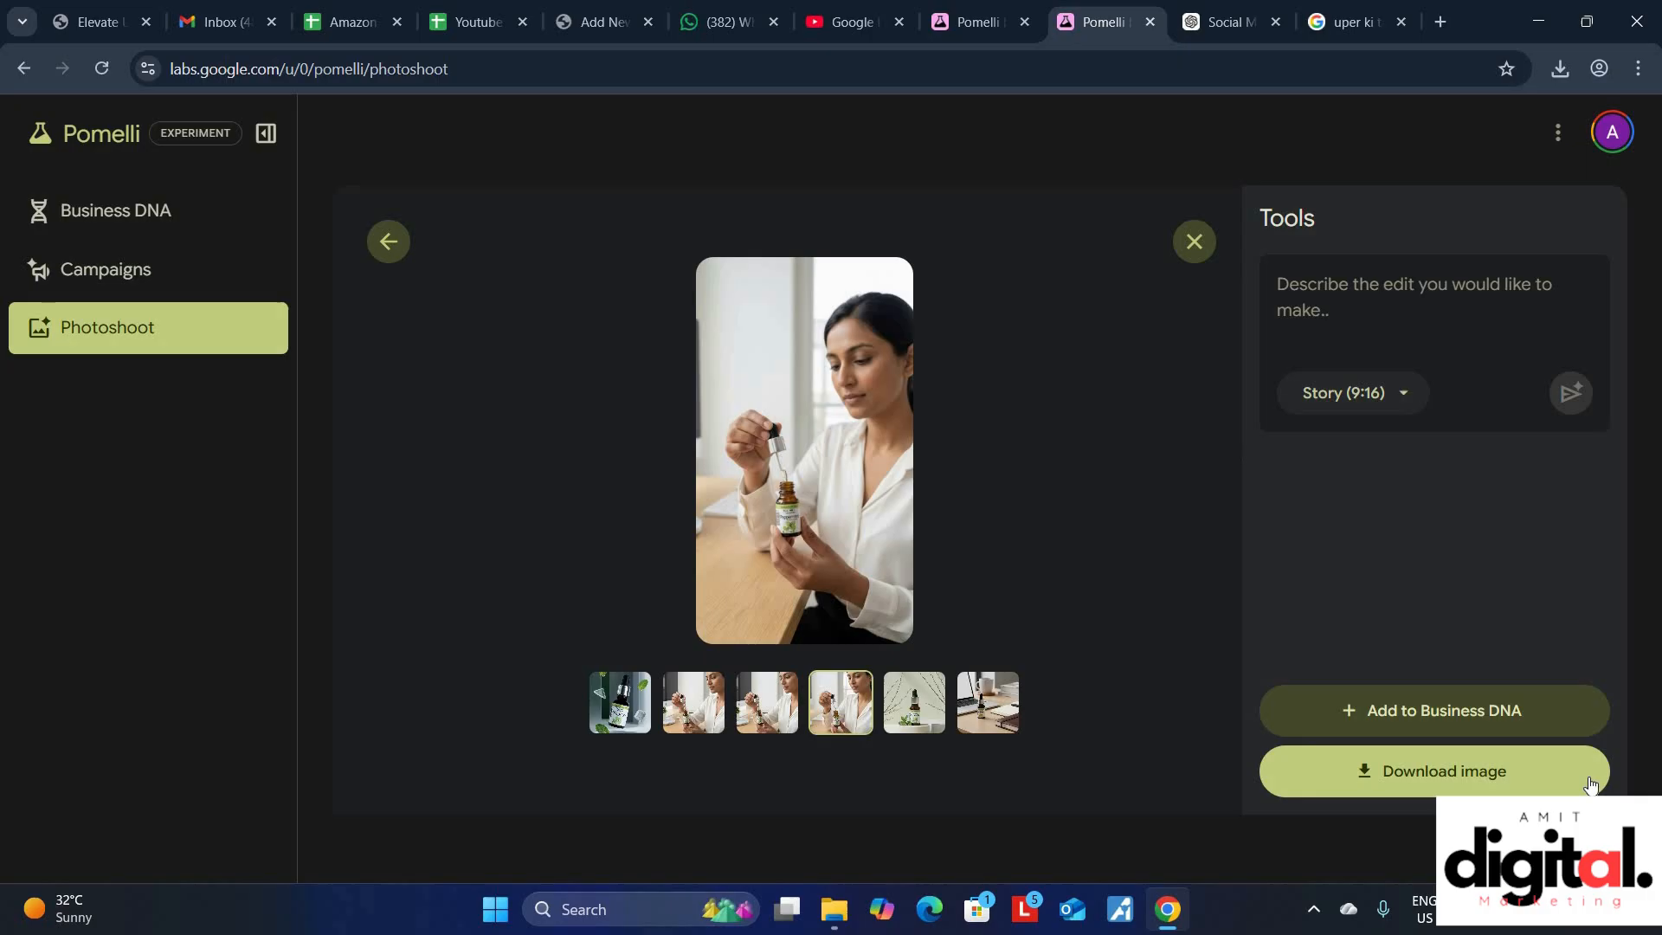
click(1465, 714)
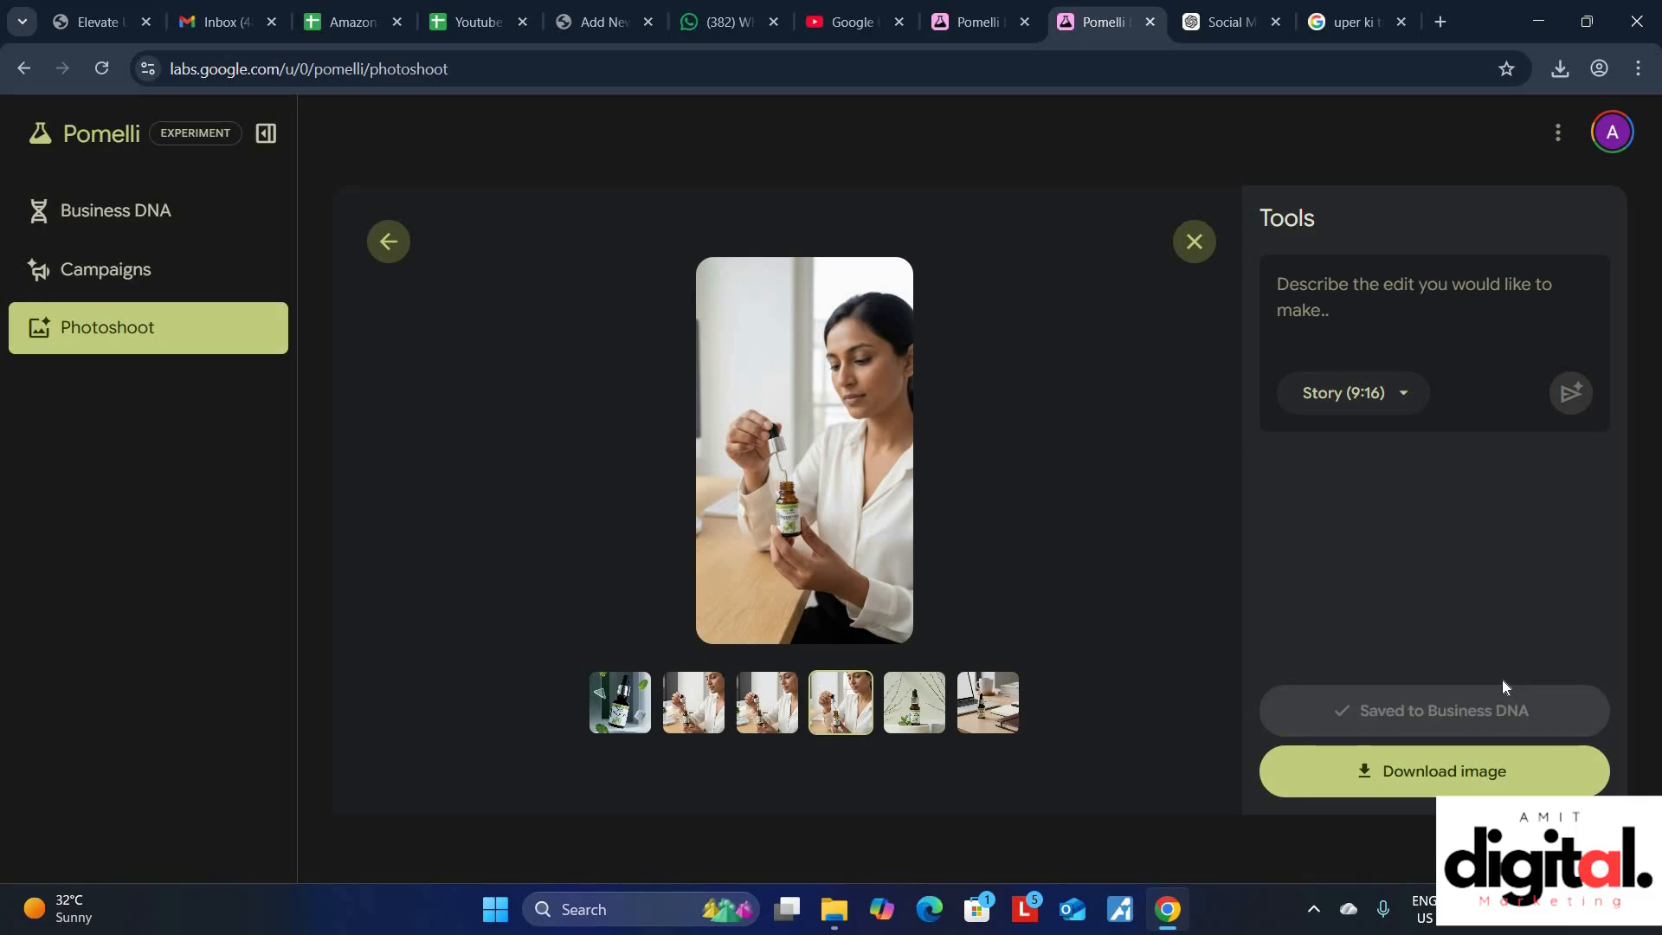
Copy the subheading from the ChatGPT conversation and apply the edit prompt "I want to add text in heading 100% Pure Peppermint Oil for Hair & Body".
key(ctrl+Tab)
drag(556, 397, 883, 396)
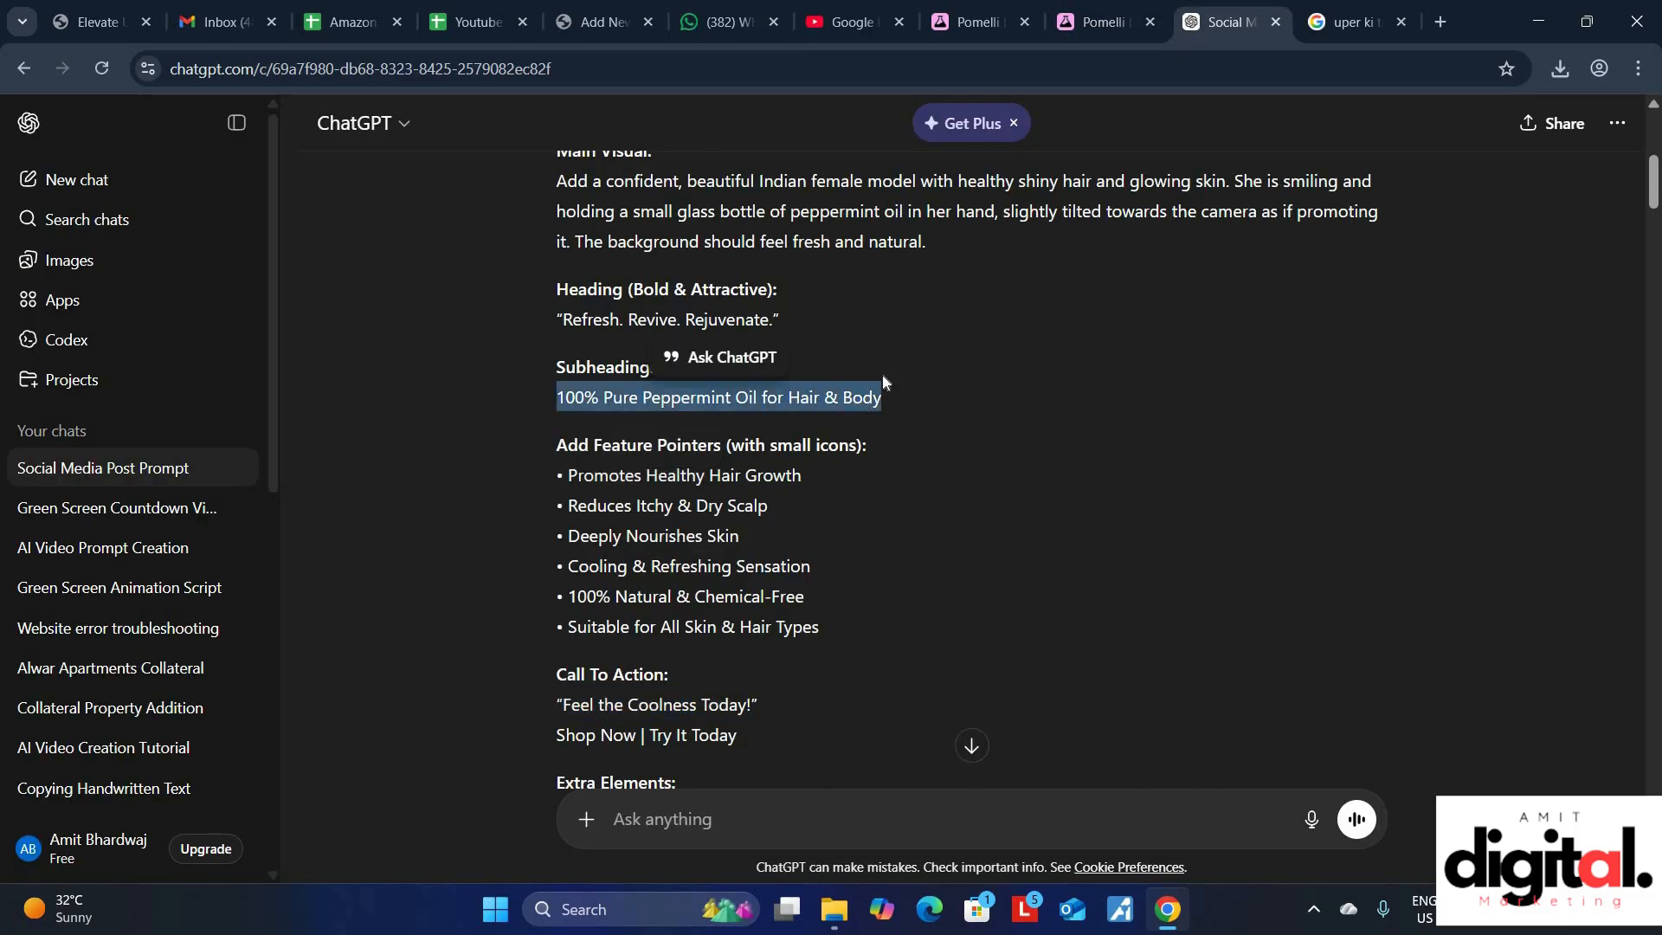
key(ctrl+c)
key(ctrl+shift+Tab)
key(ctrl+v)
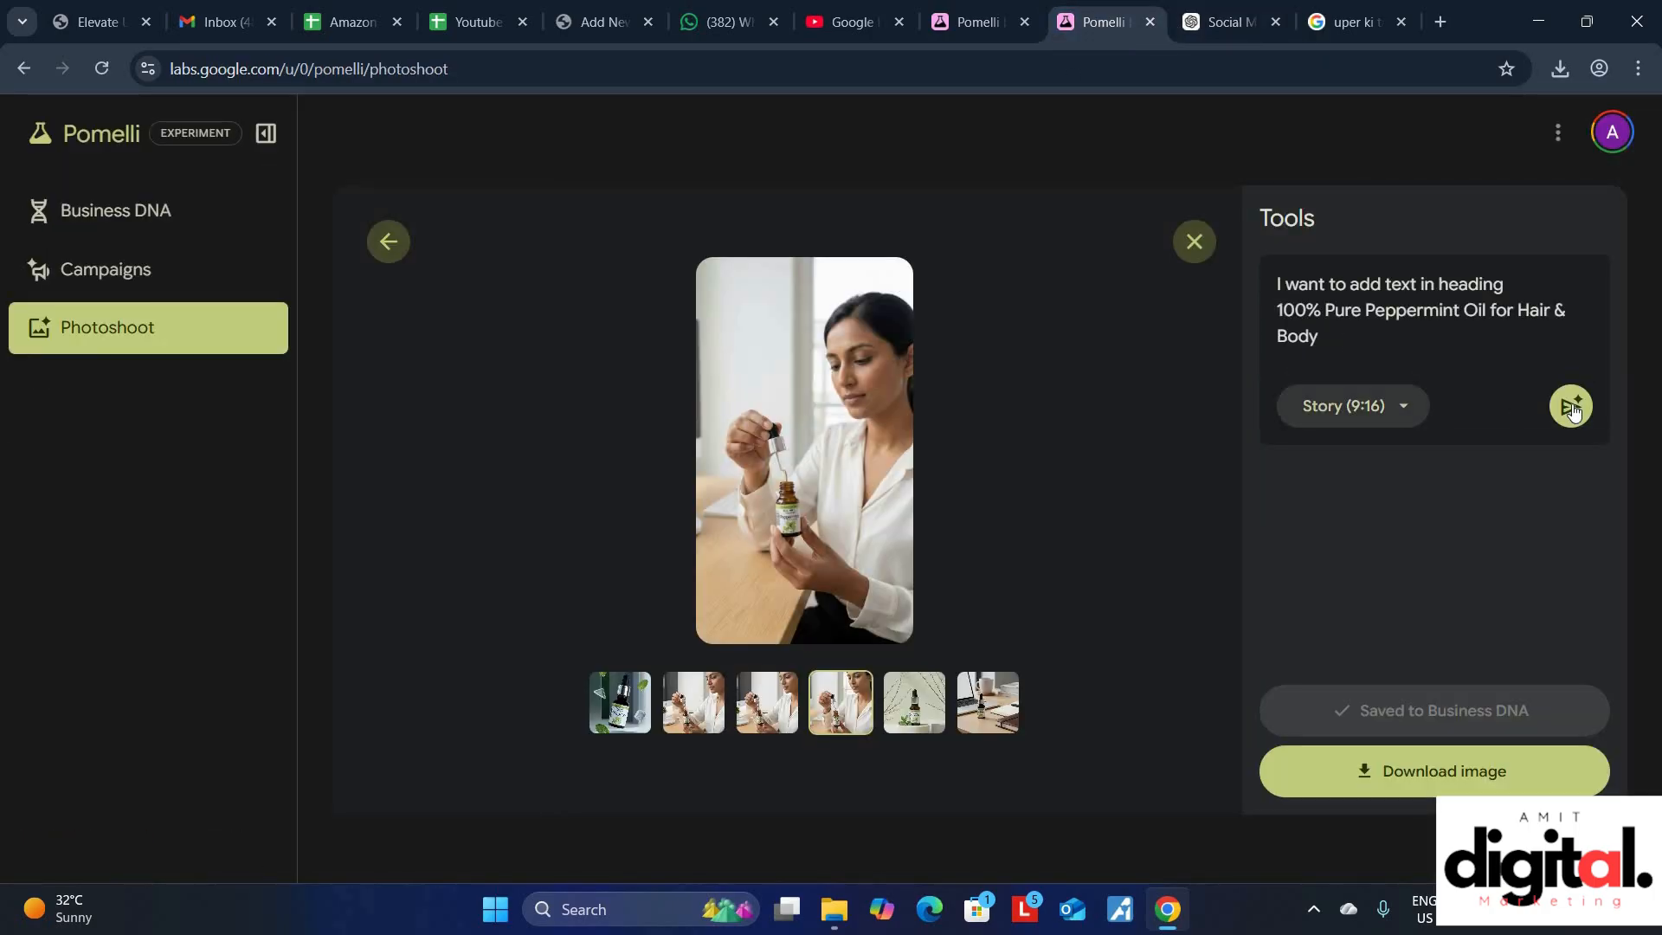
click(1572, 403)
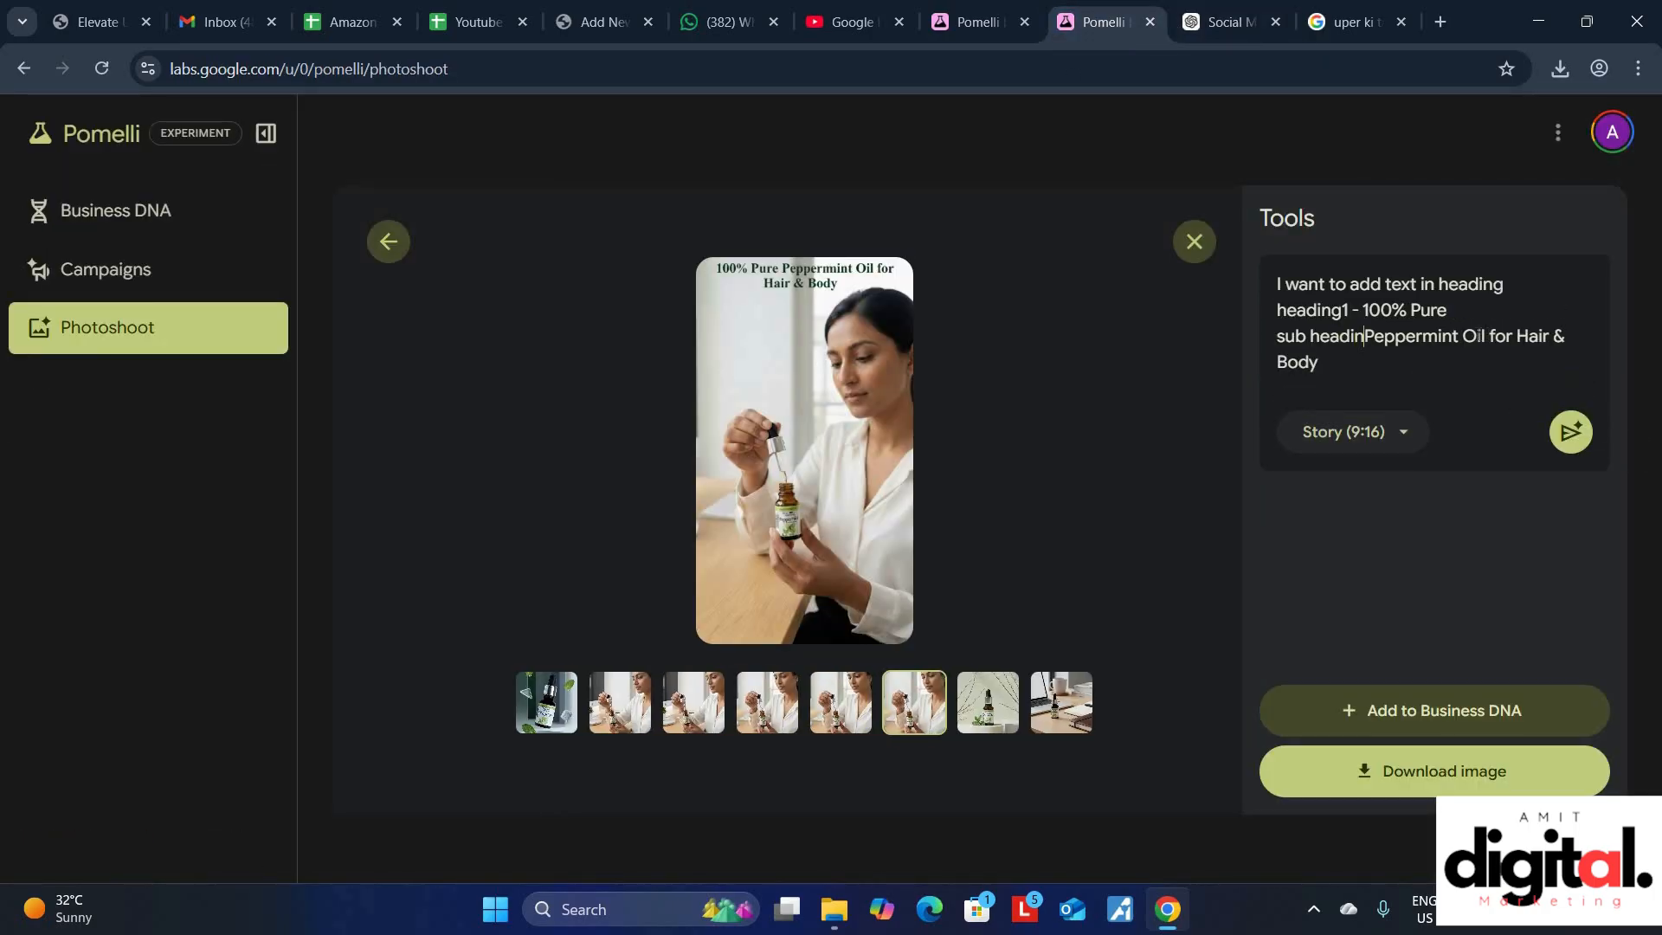
Restructure the prompt into "heading - 100% Pure" and "sub heading - Peppermint Oil for Hair & Body", and regenerate the image.
text(- 100% Pure)
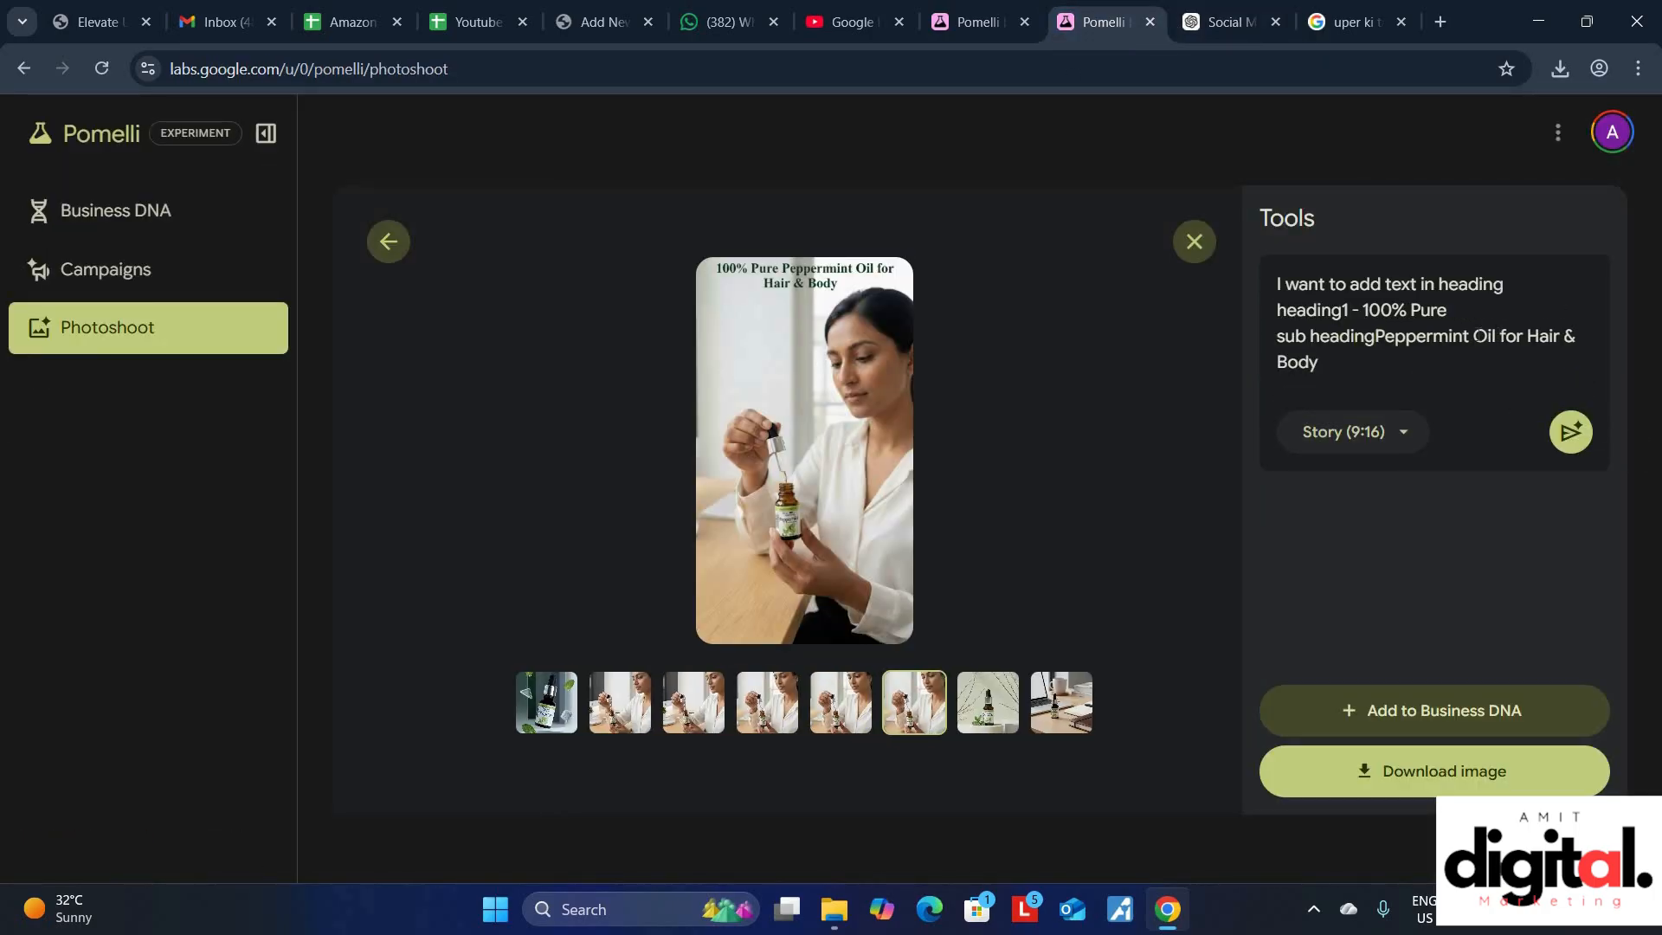
key(BackSpace)
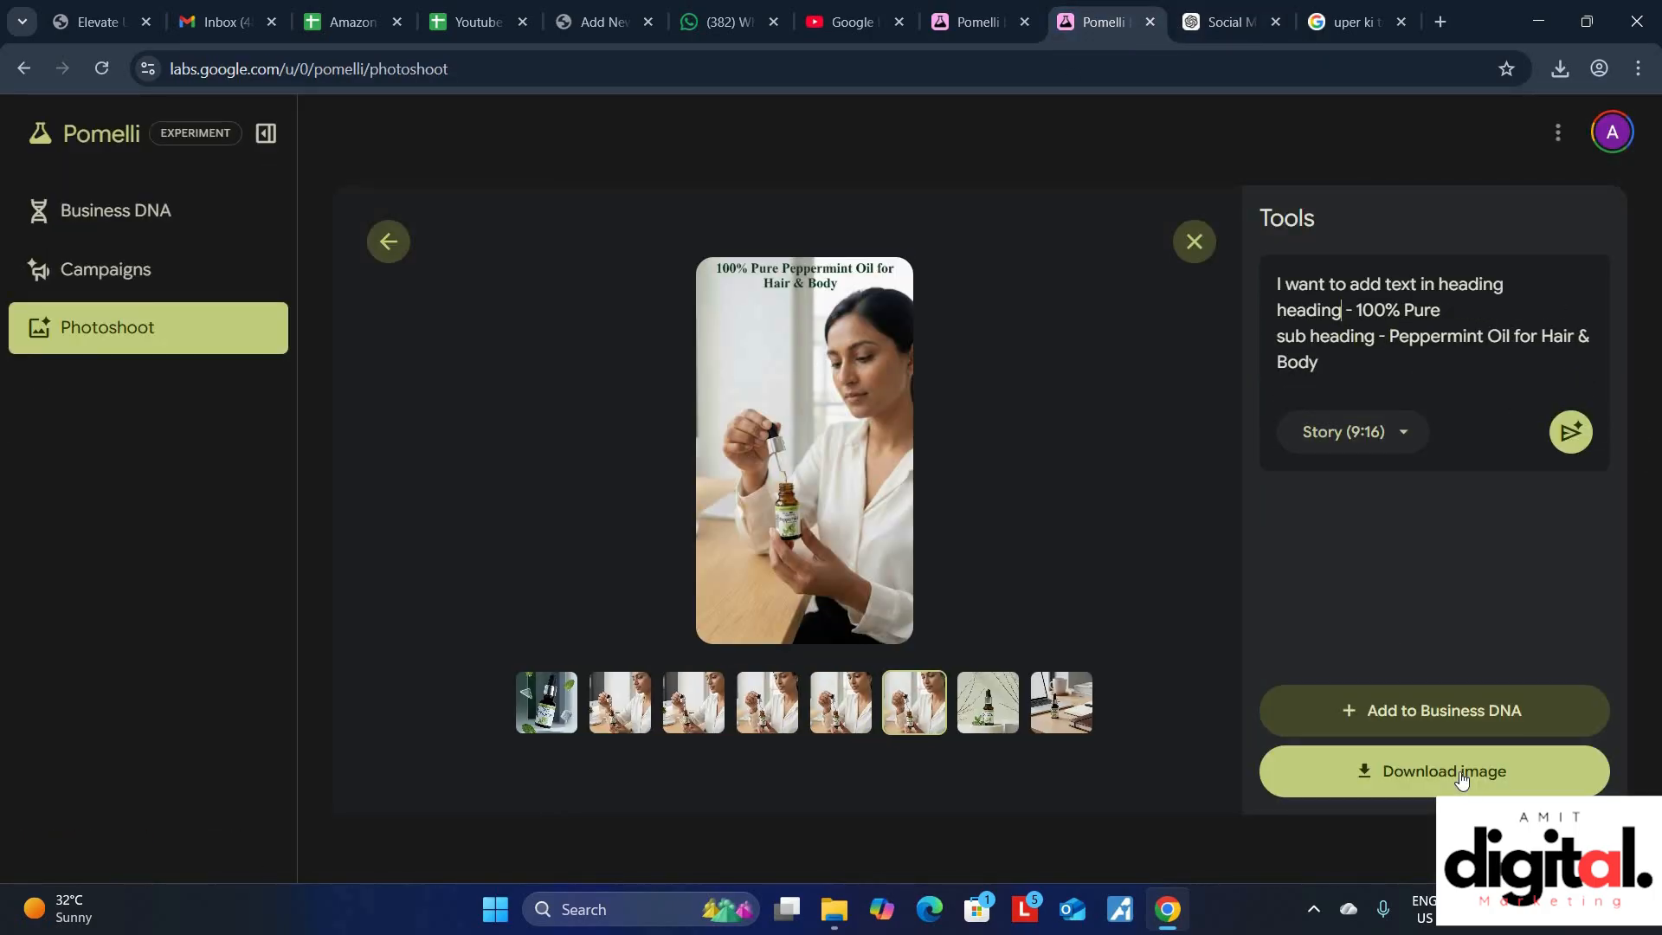
click(1570, 432)
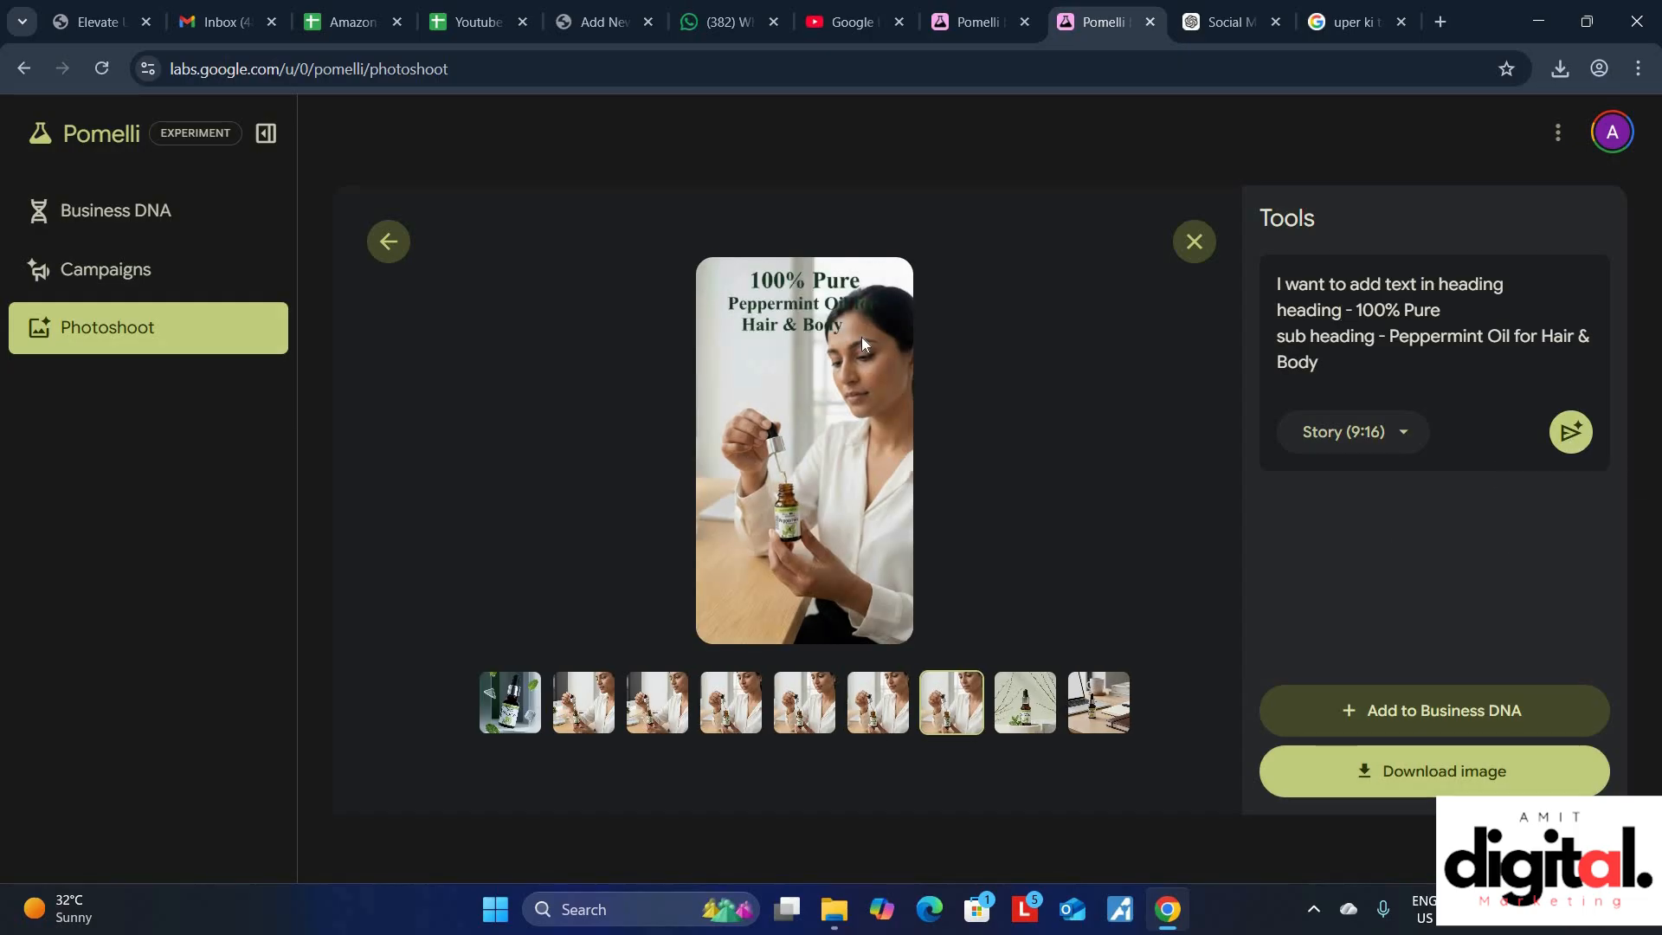
Regenerate the photo with "align text bottom center" added to the prompt and download the result as pomelli-image.
click(1357, 362)
key(shift+Return)
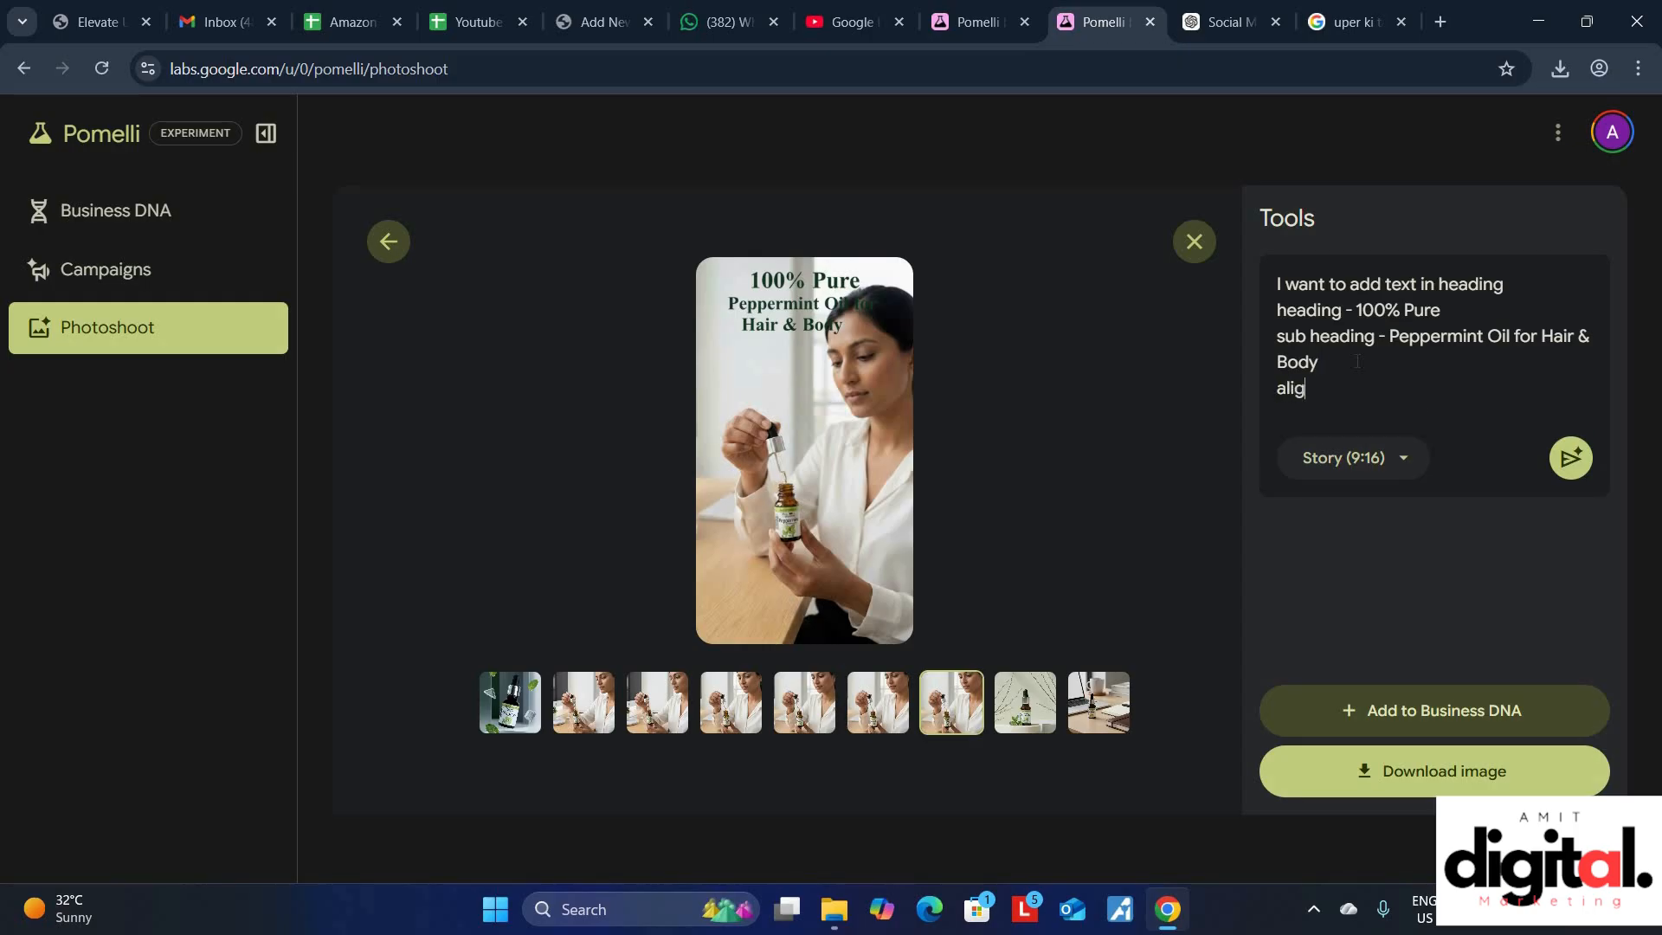
text(align text bottom center)
key(Return)
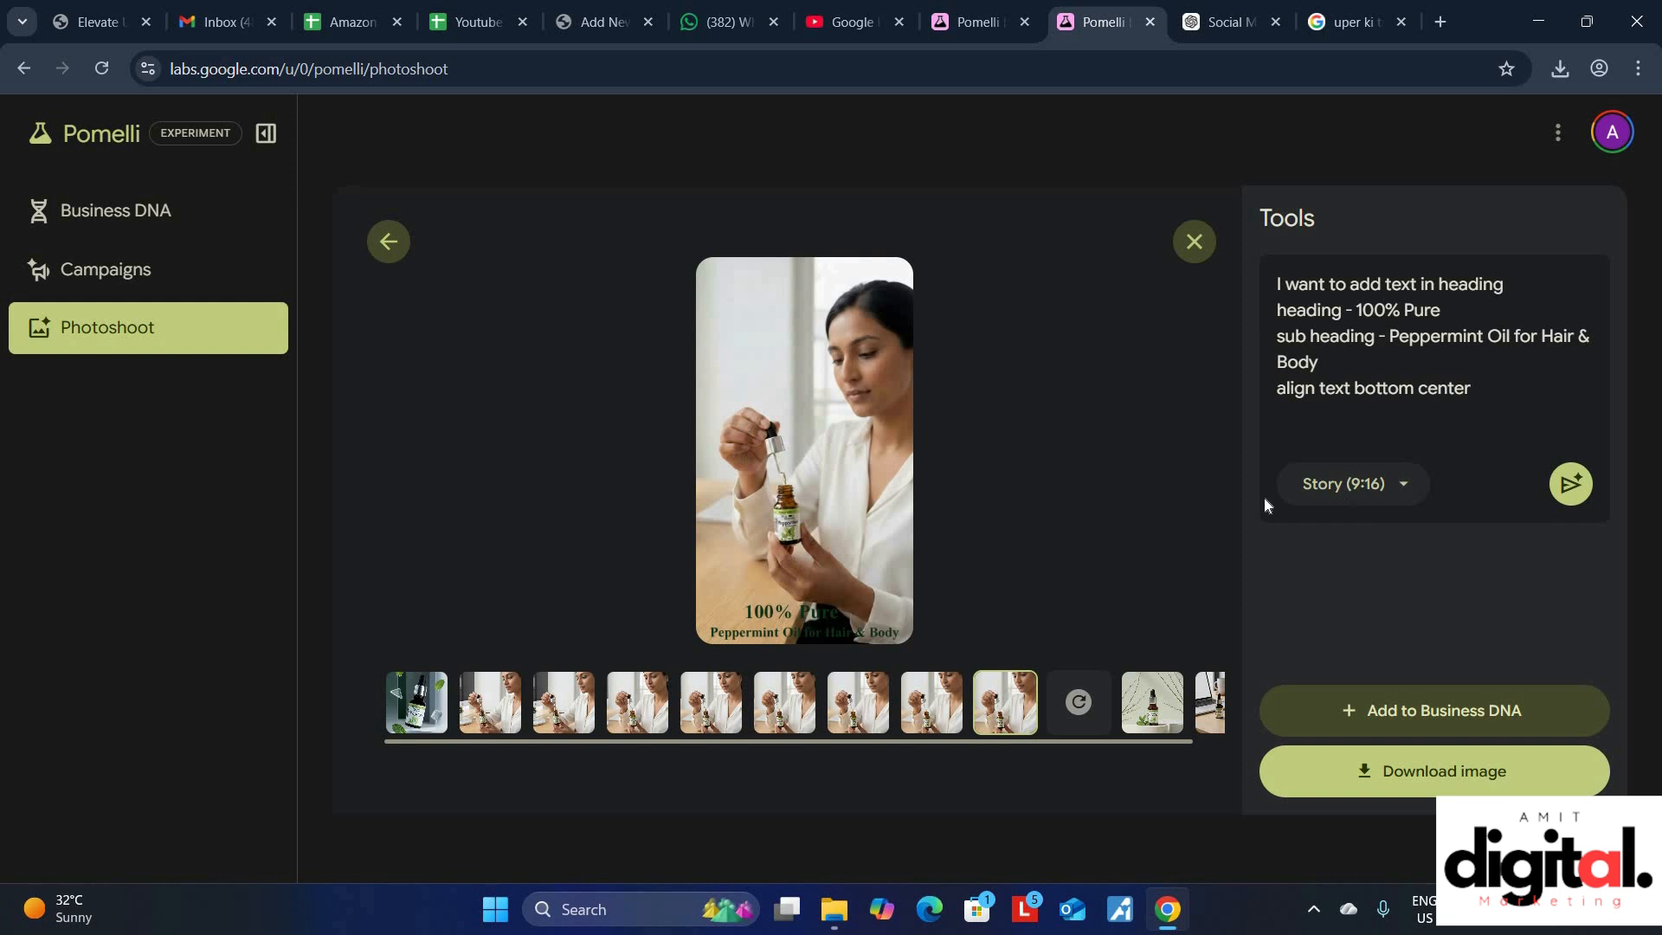
click(1436, 784)
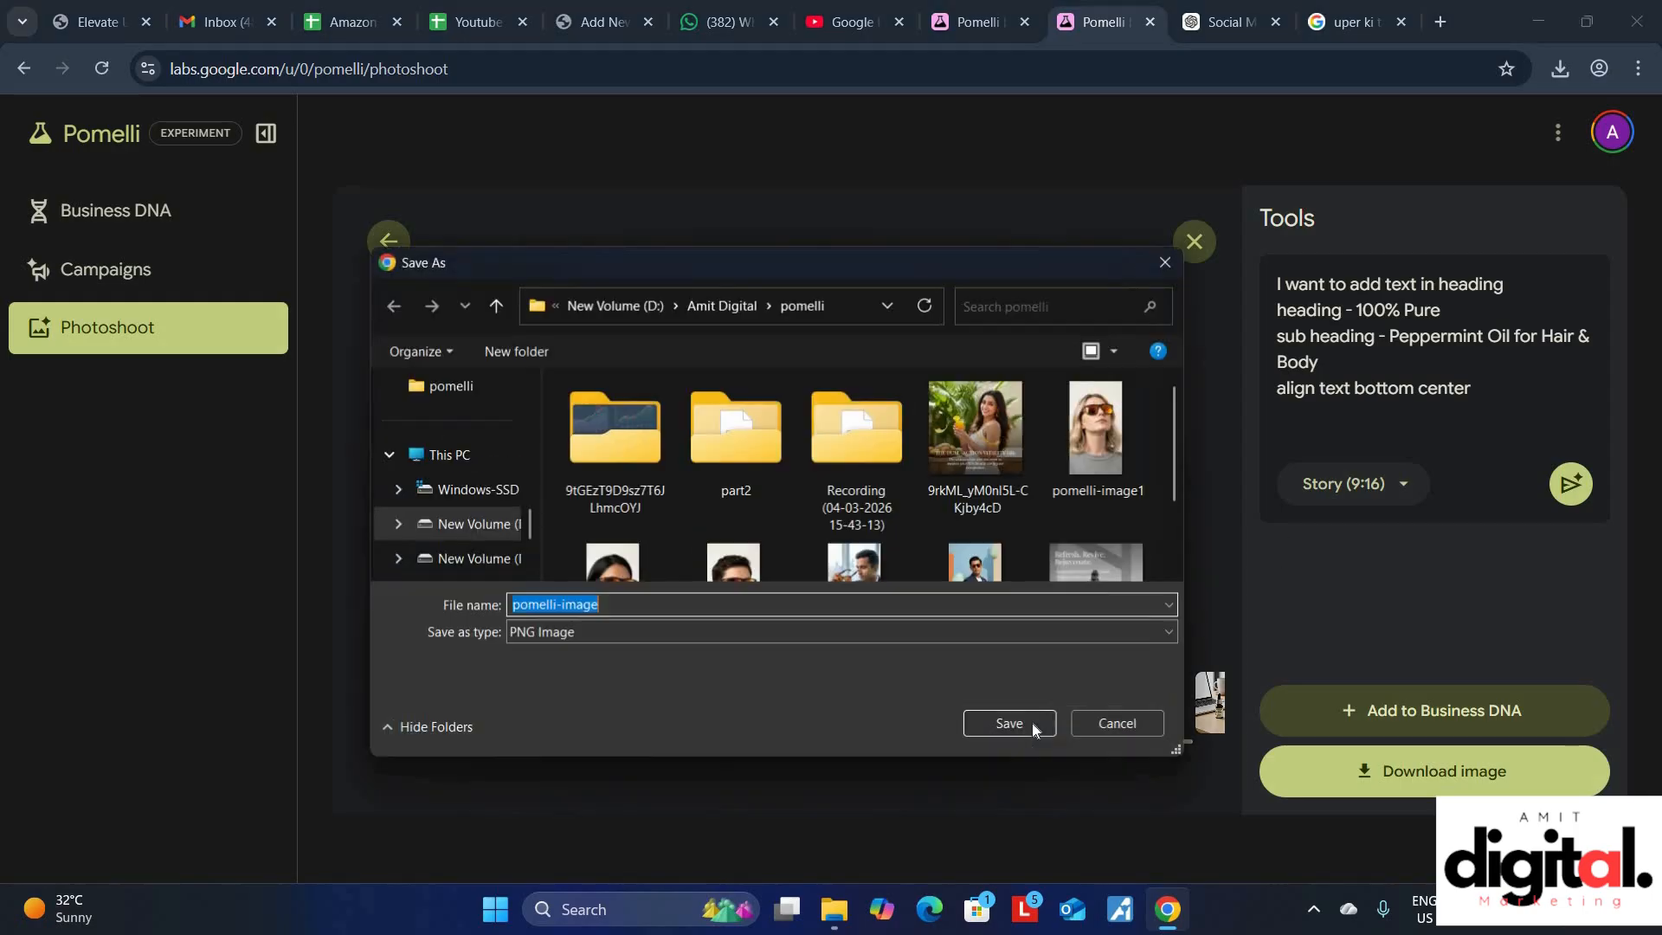
click(1032, 724)
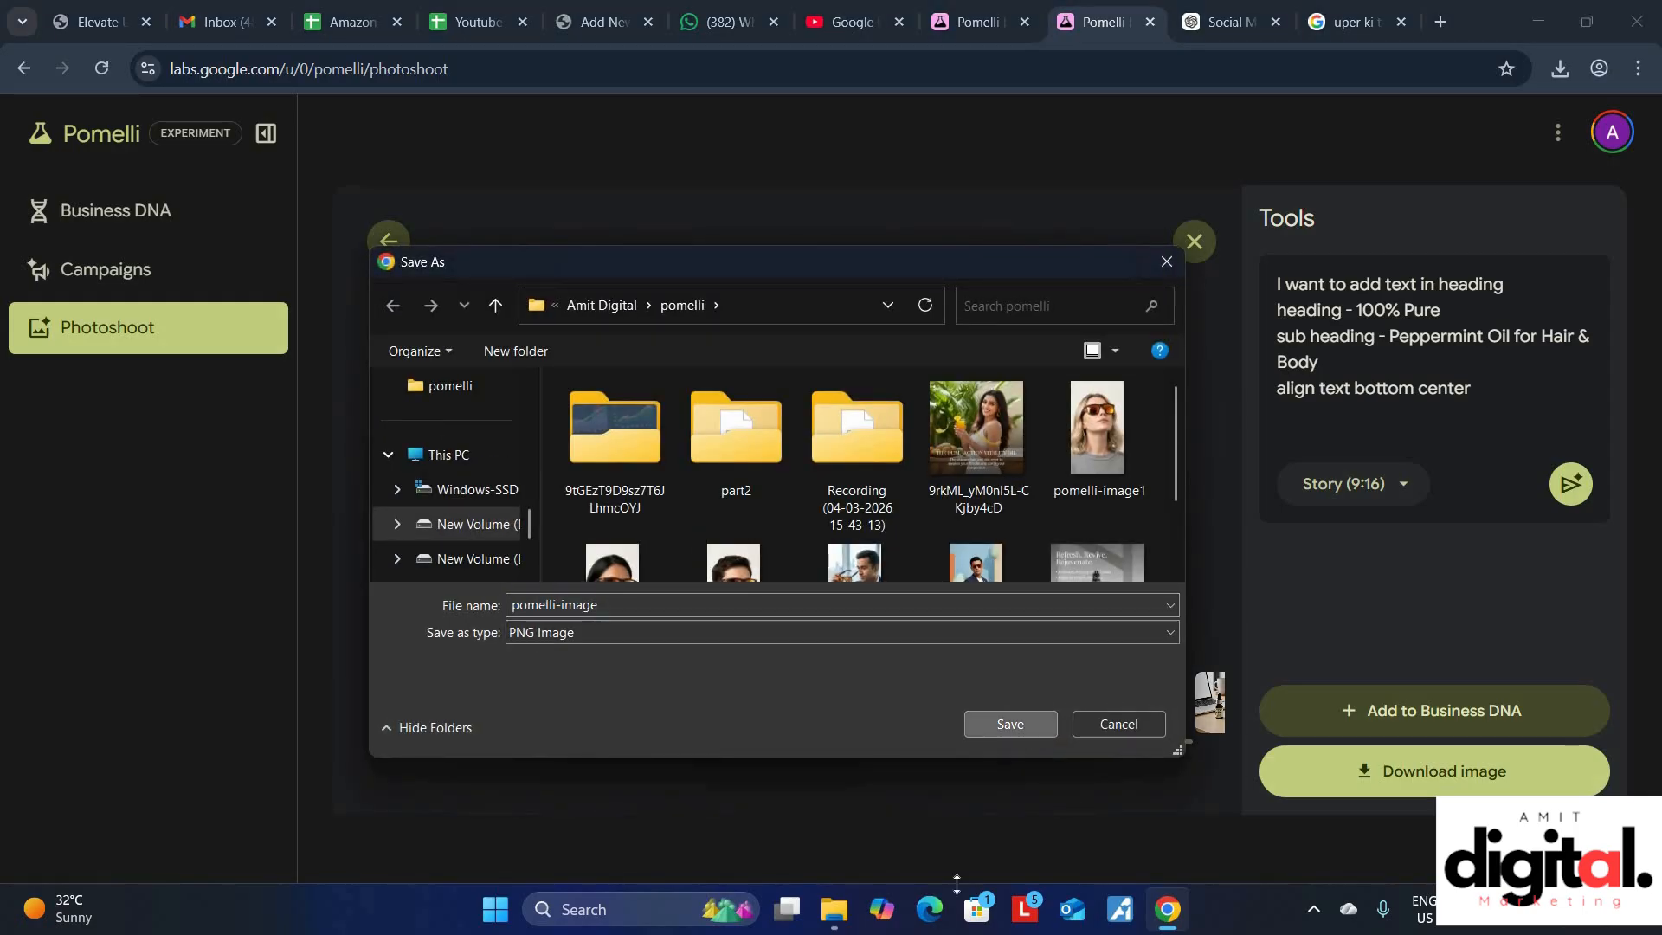
Open pomelli-image from the pomelli folder and examine the bottle and the woman's face up close.
mouse_move(834, 909)
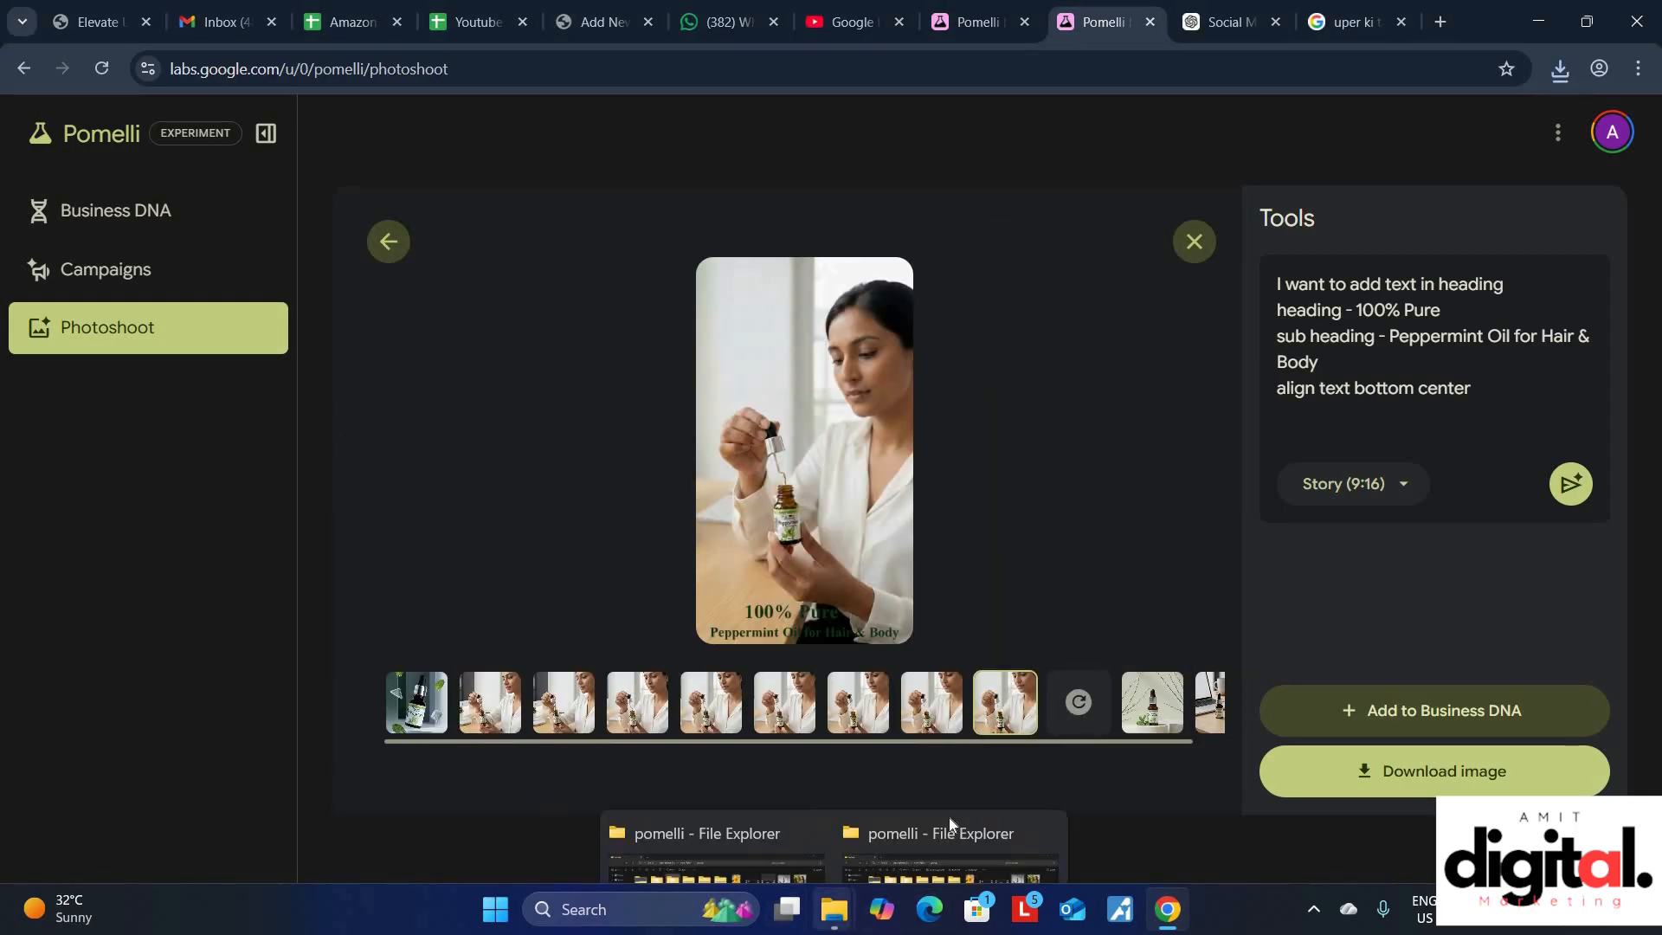
click(869, 824)
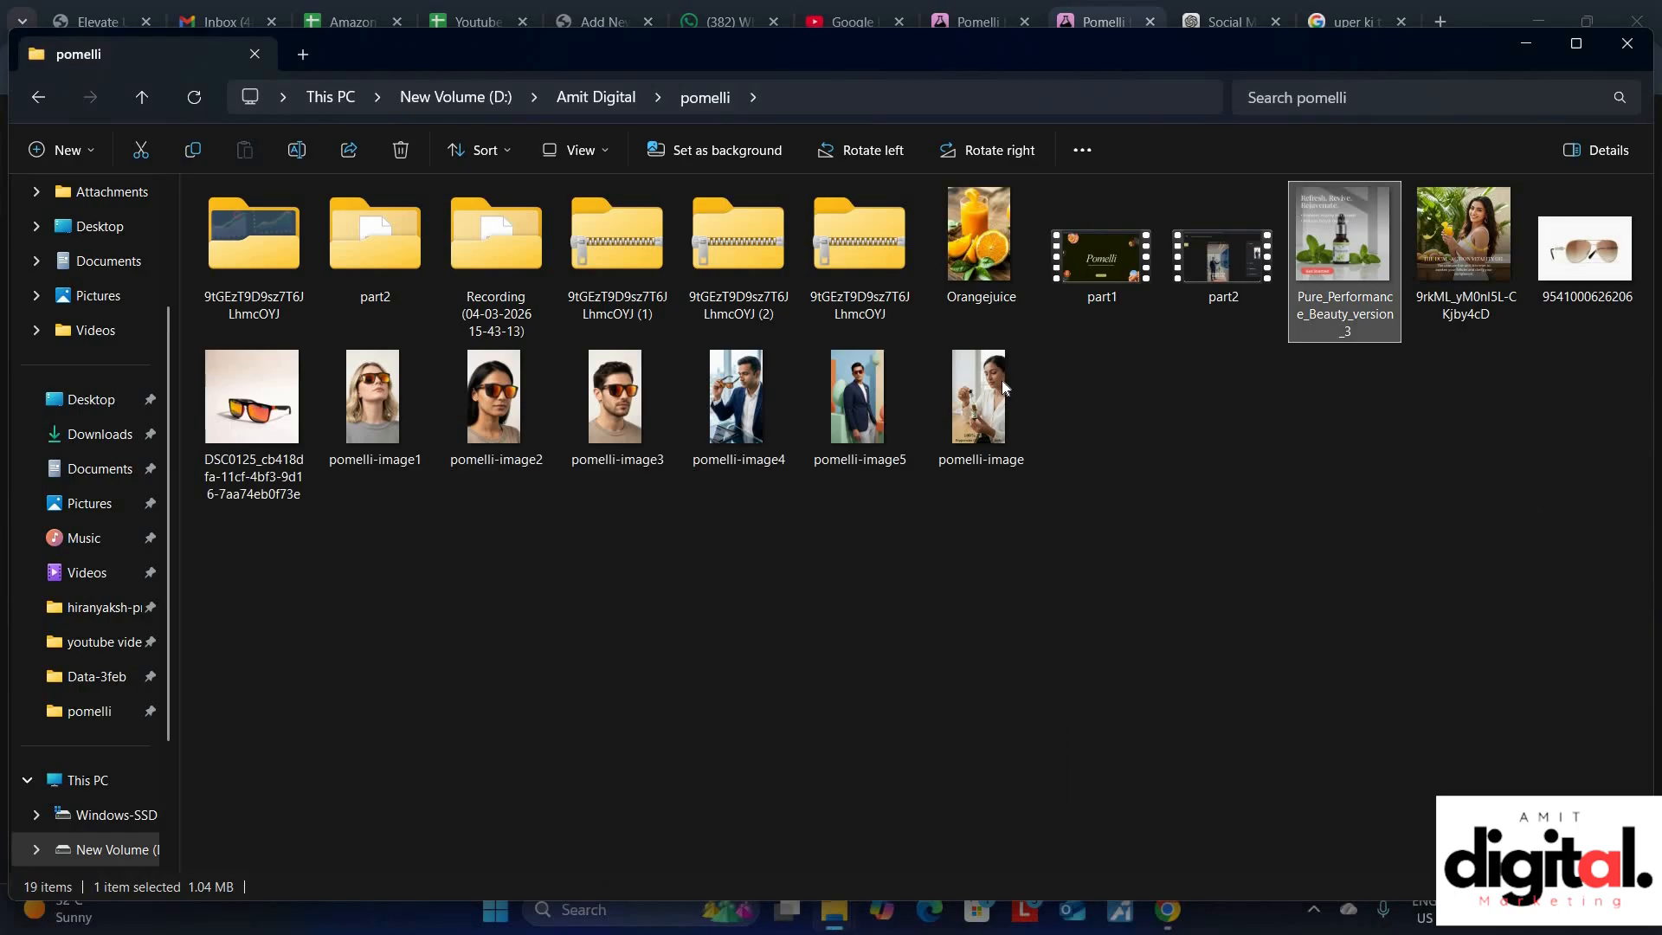
click(1001, 386)
key(Return)
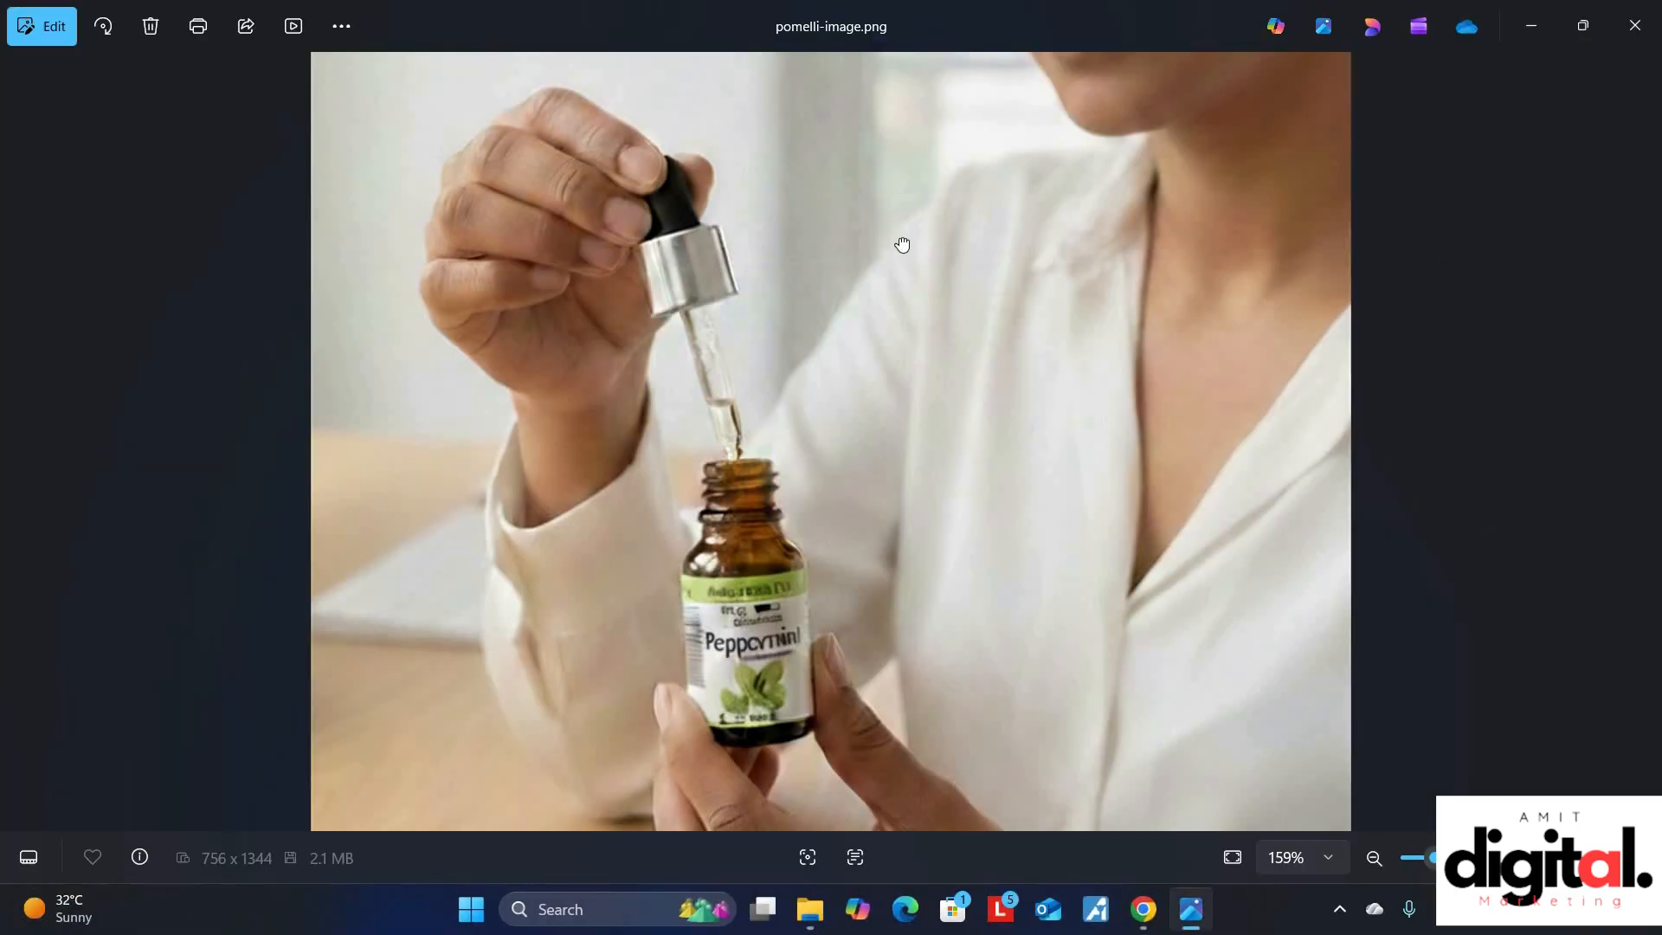
scroll(912, 337, up, 5)
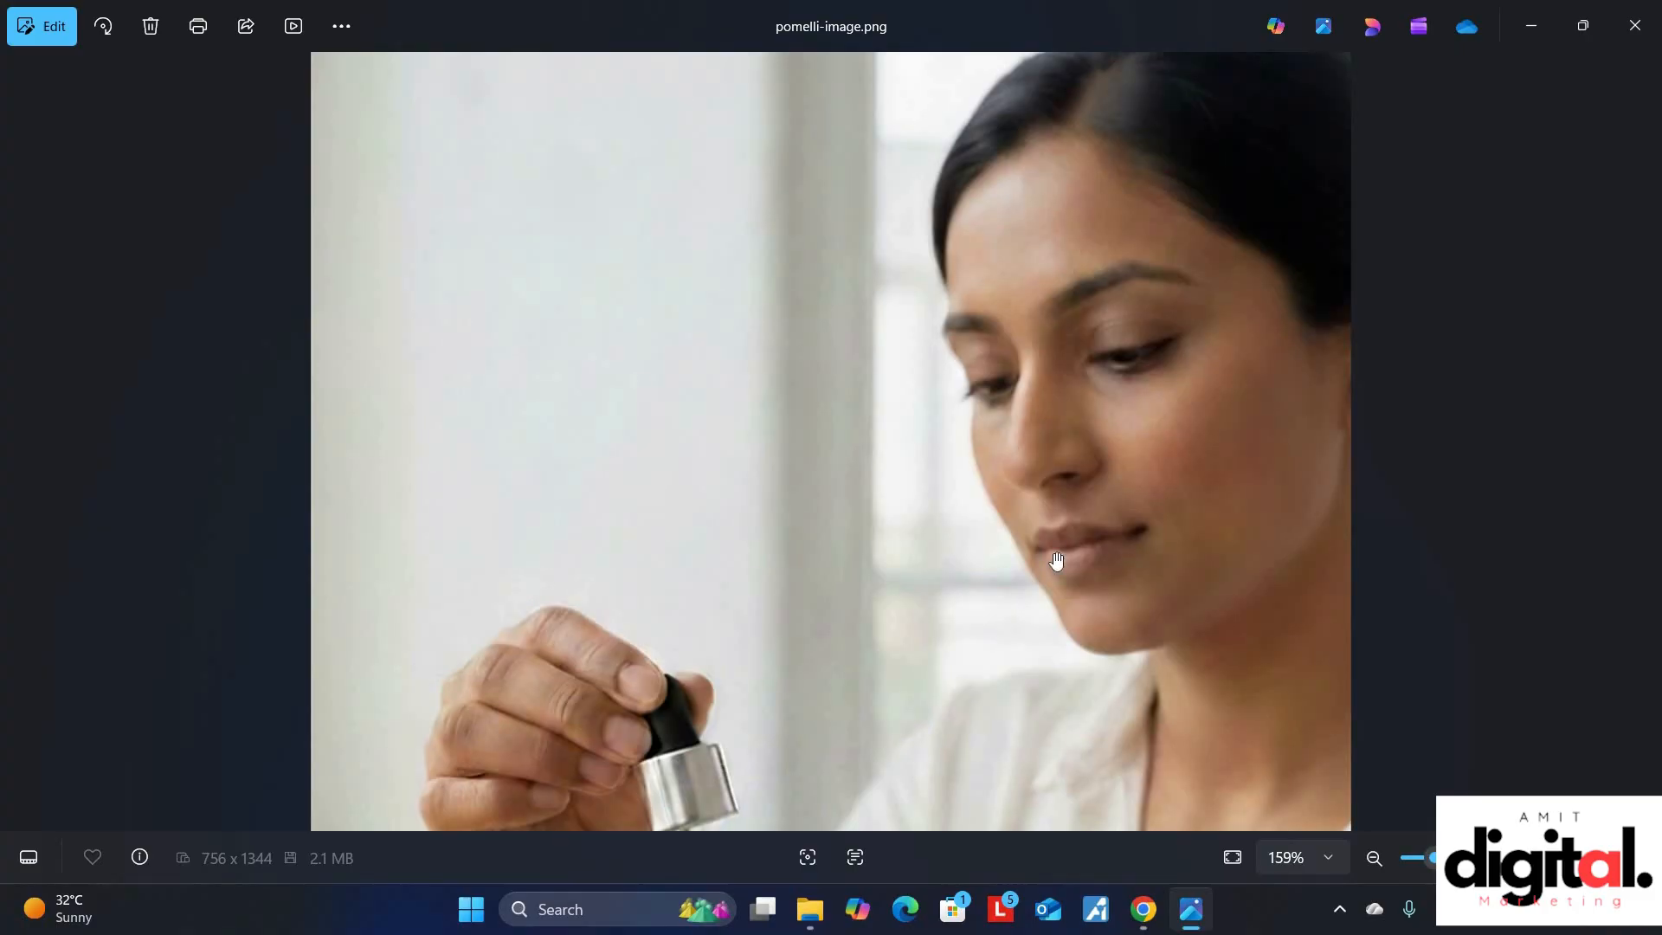
Examine the overall composition of the downloaded photo, including the heading and subheading below the bottle.
scroll(920, 603, up, 3)
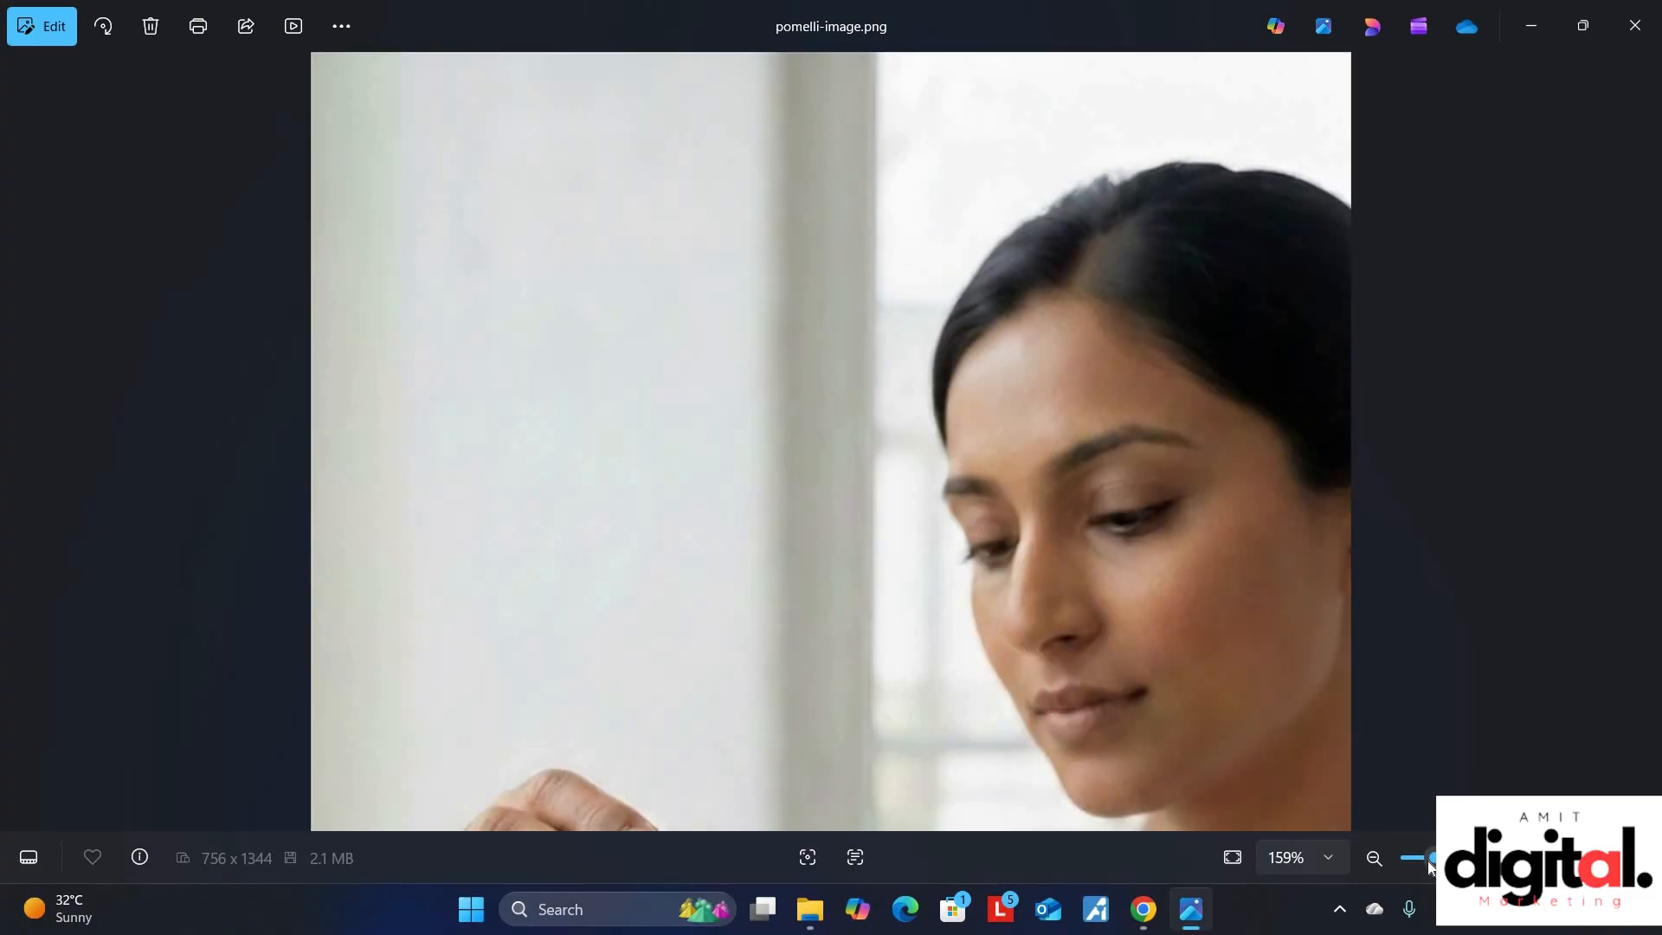
drag(1430, 864, 1420, 859)
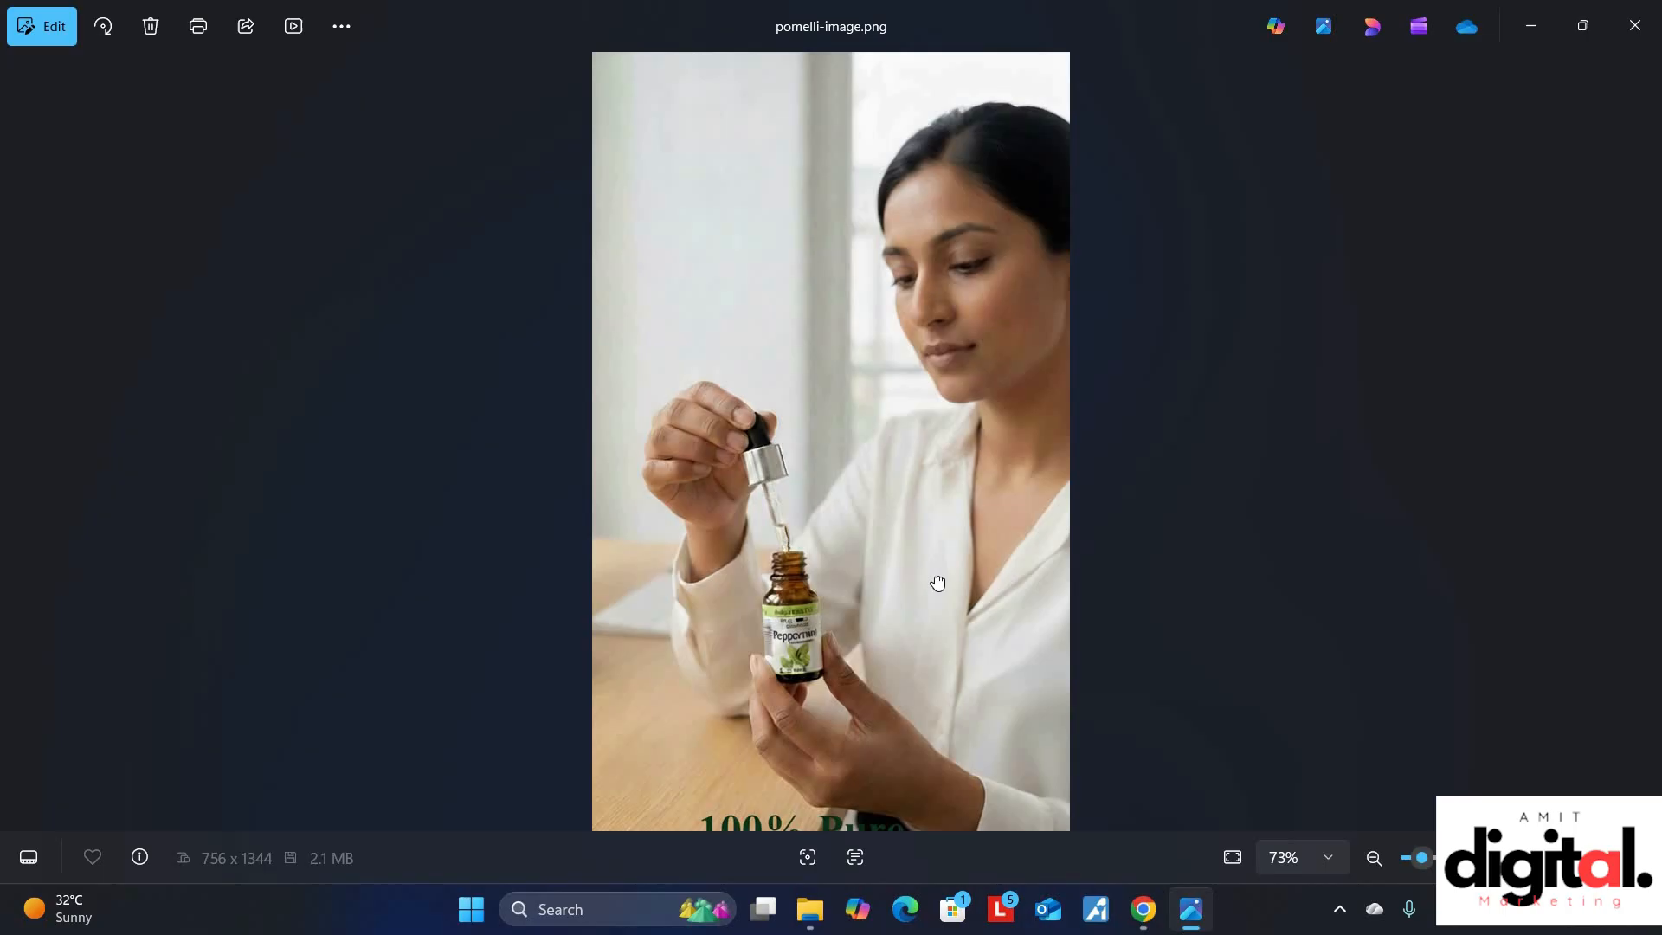
scroll(937, 582, down, 1)
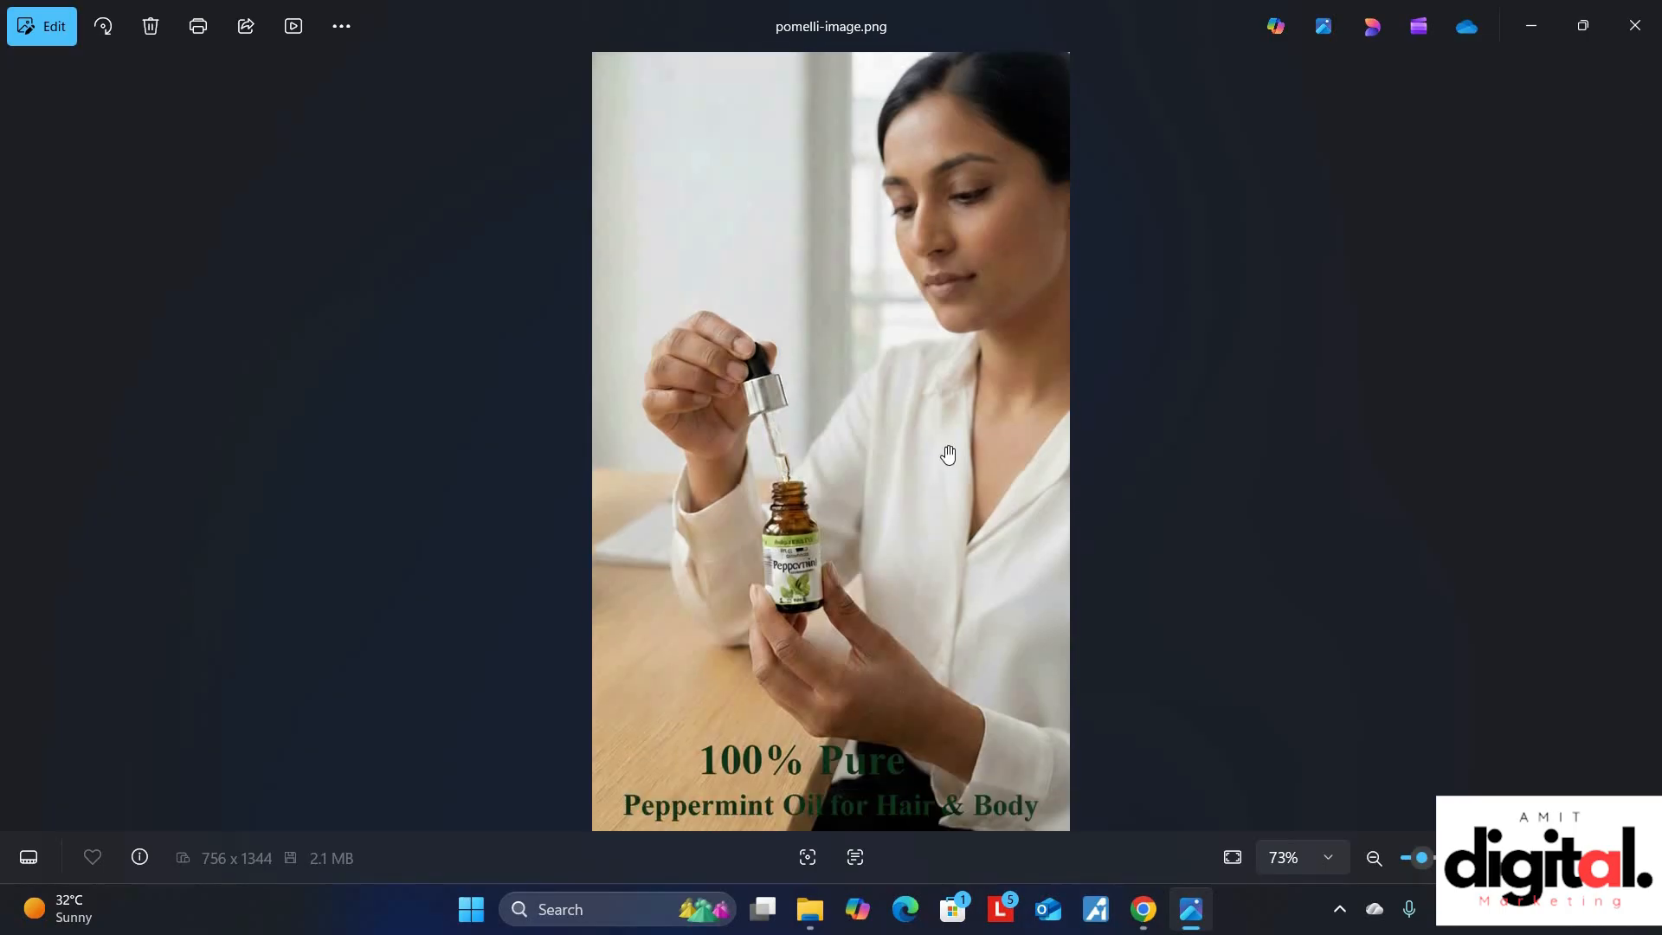
scroll(1625, 60, up, 1)
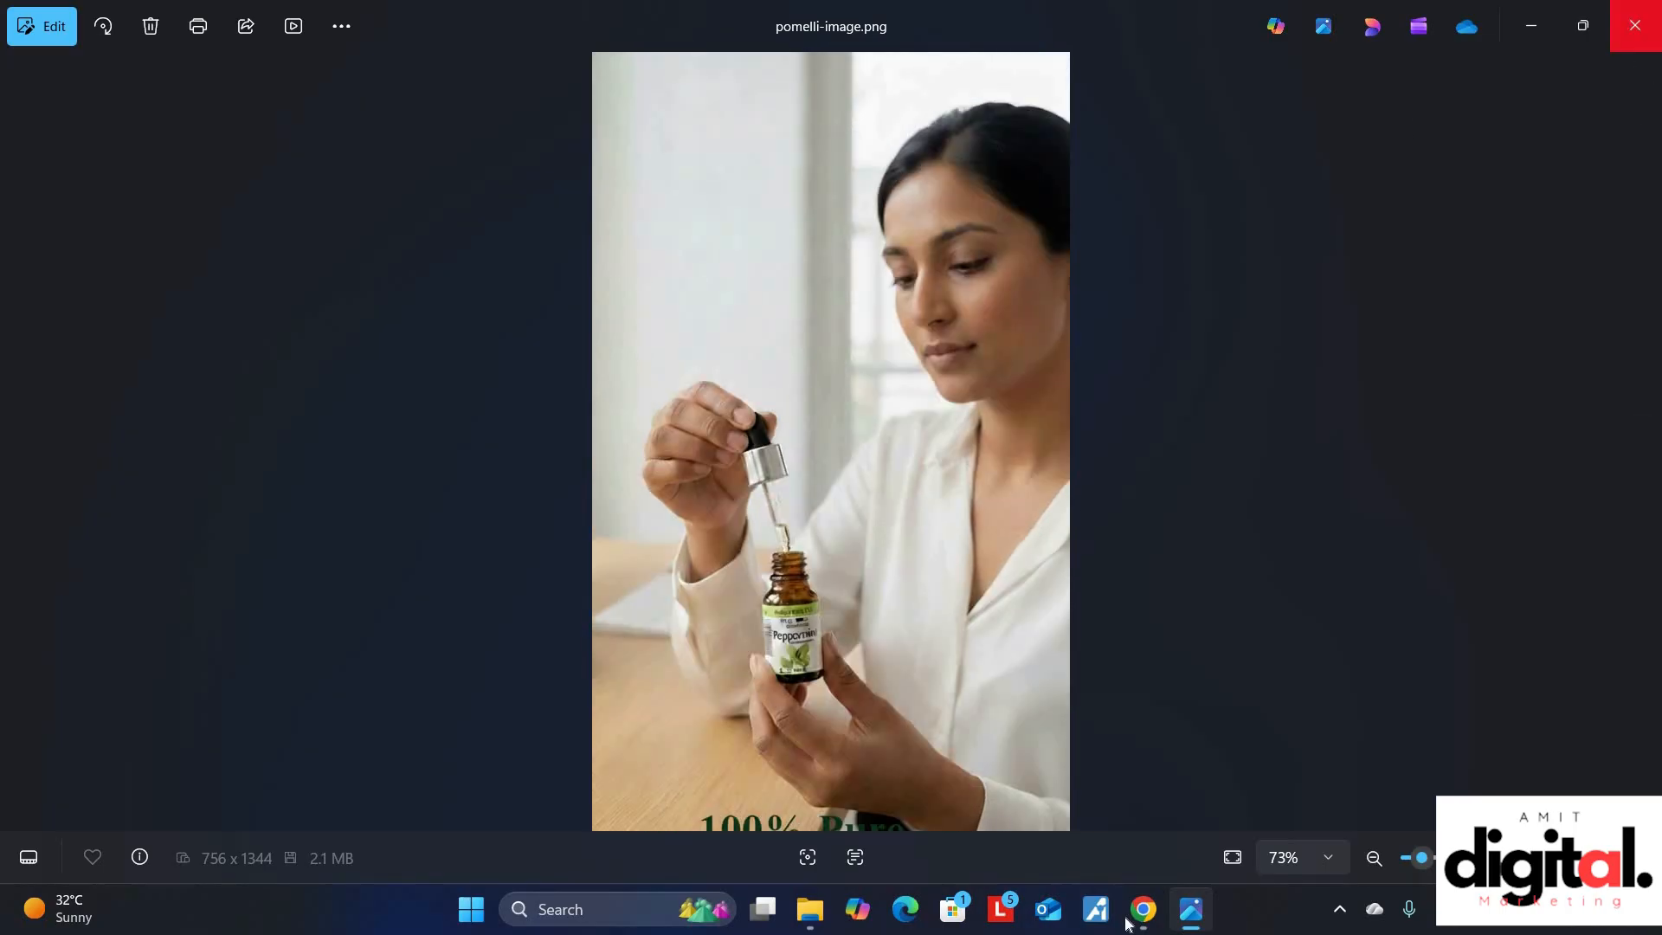
Close the pomelli-image preview and switch back to the Pomelli Photoshoot page in Chrome.
click(1632, 28)
mouse_move(1167, 909)
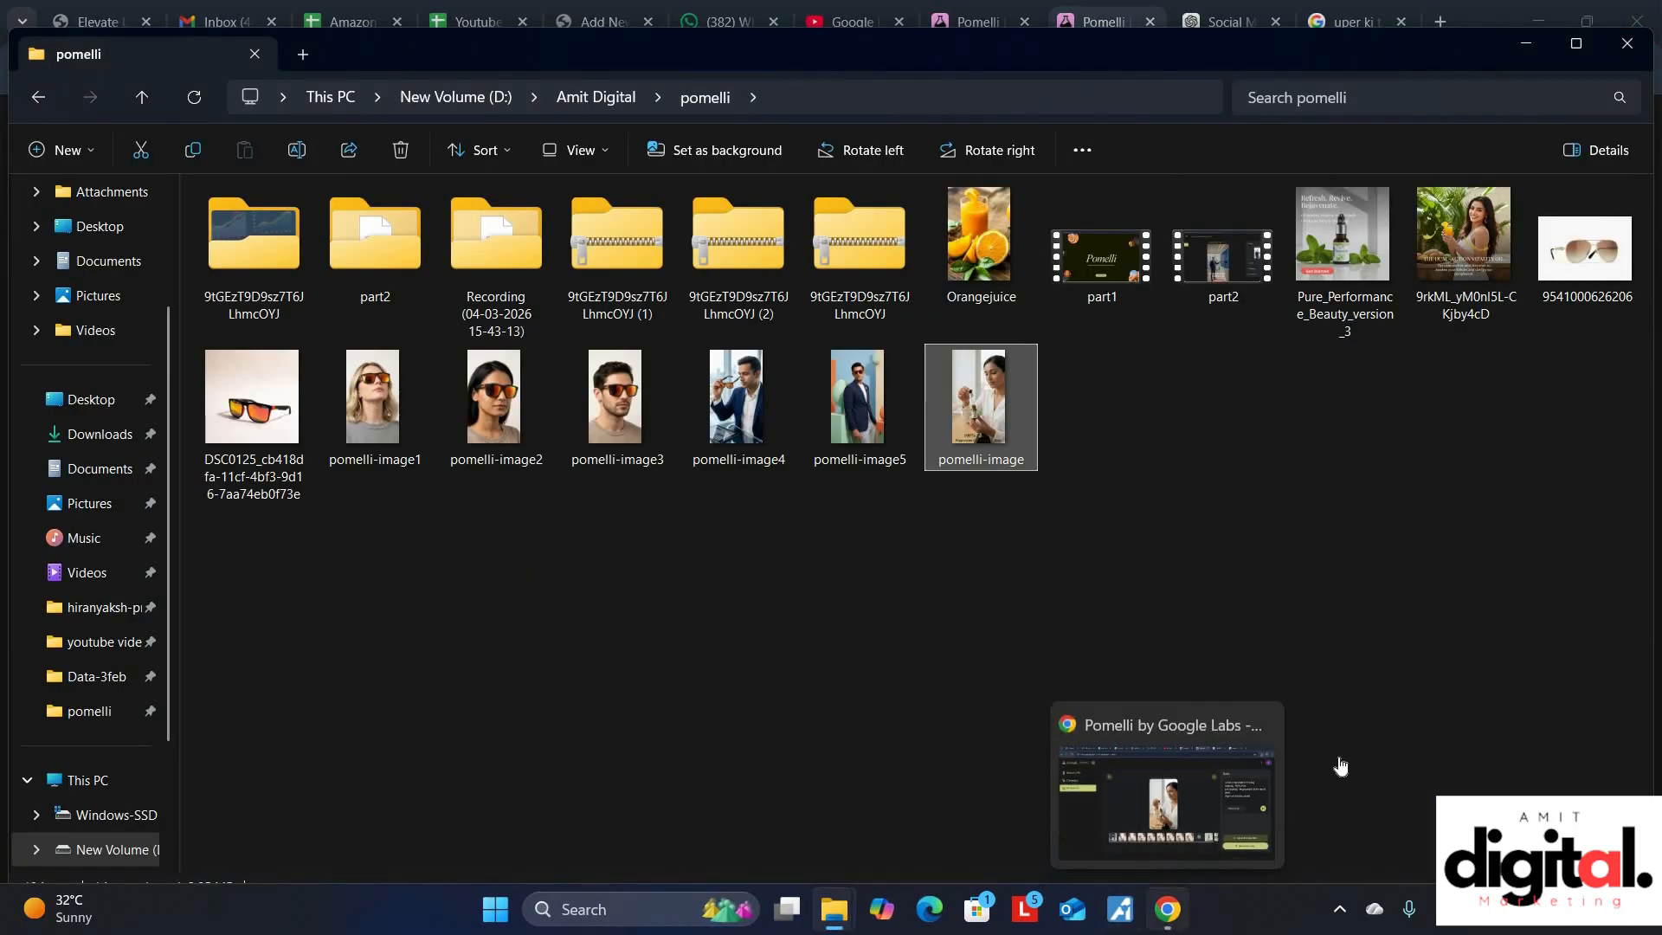
click(1152, 792)
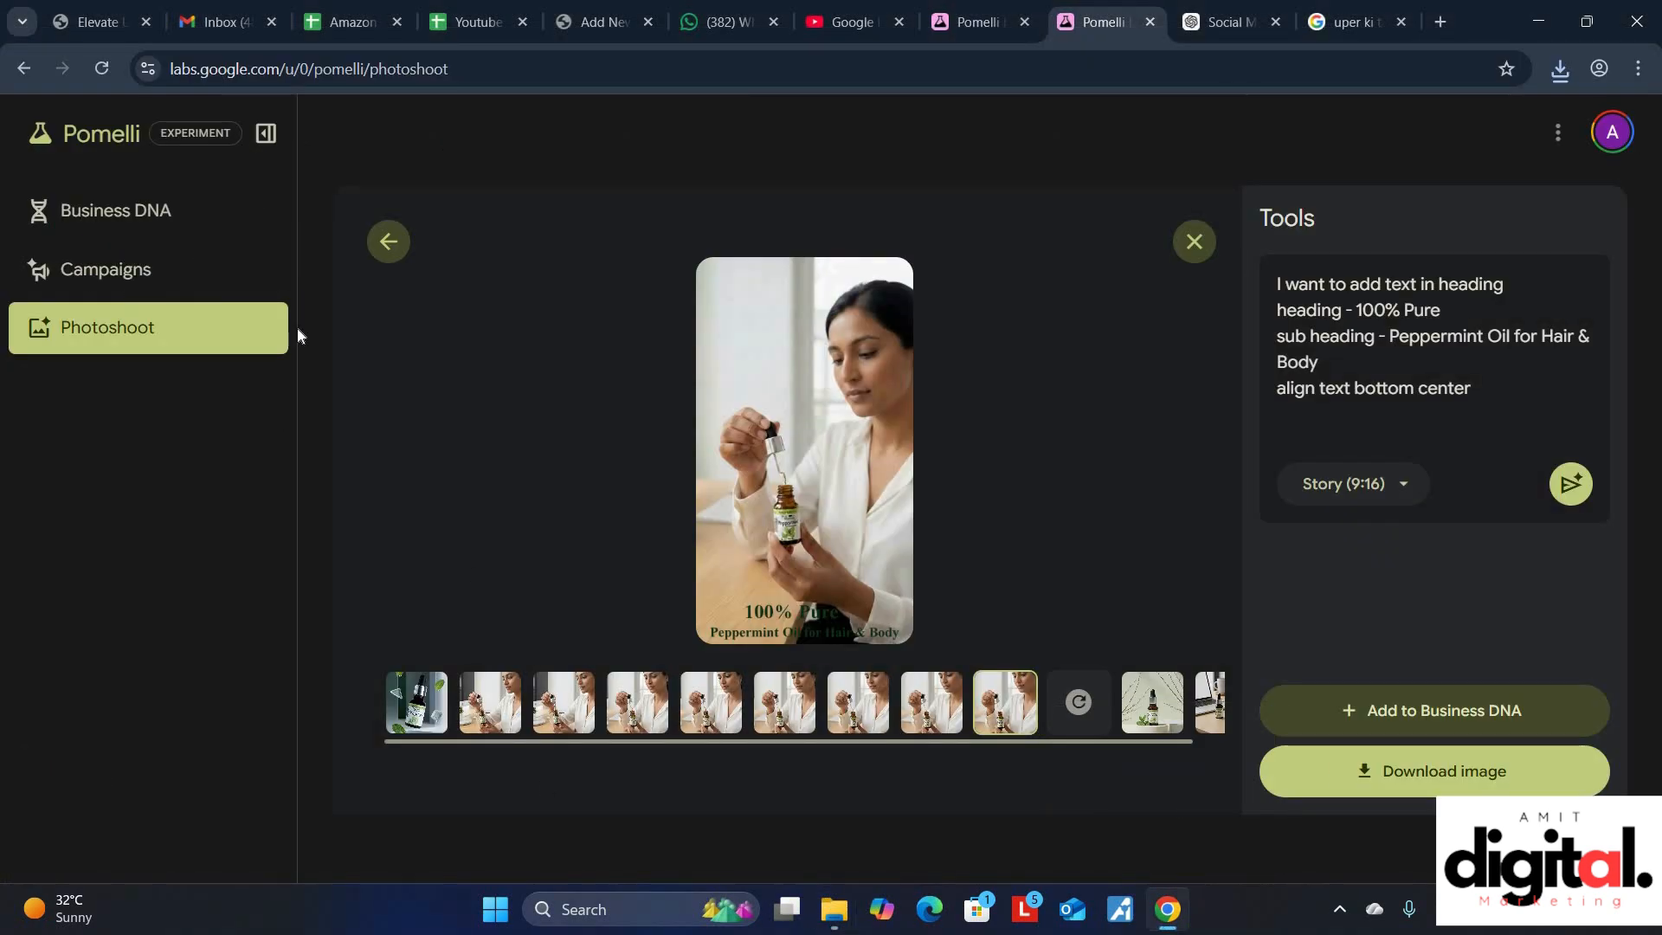